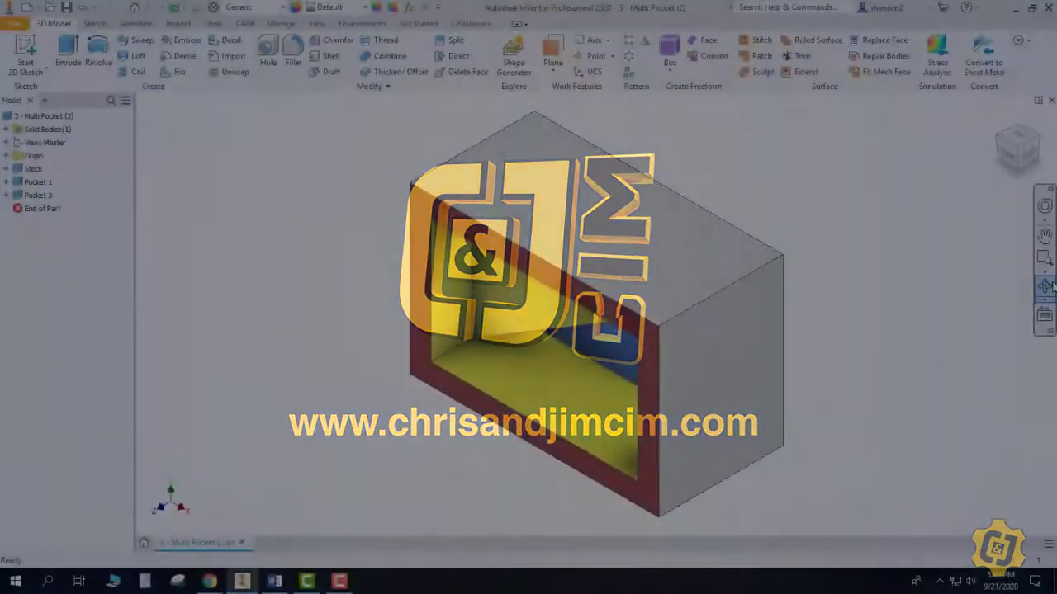
# Create Setup1 with its origin at the stock box's top corner and no additional stock.
pyautogui.click(1044, 285)
pyautogui.moveTo(547, 379); pyautogui.dragTo(567, 291)
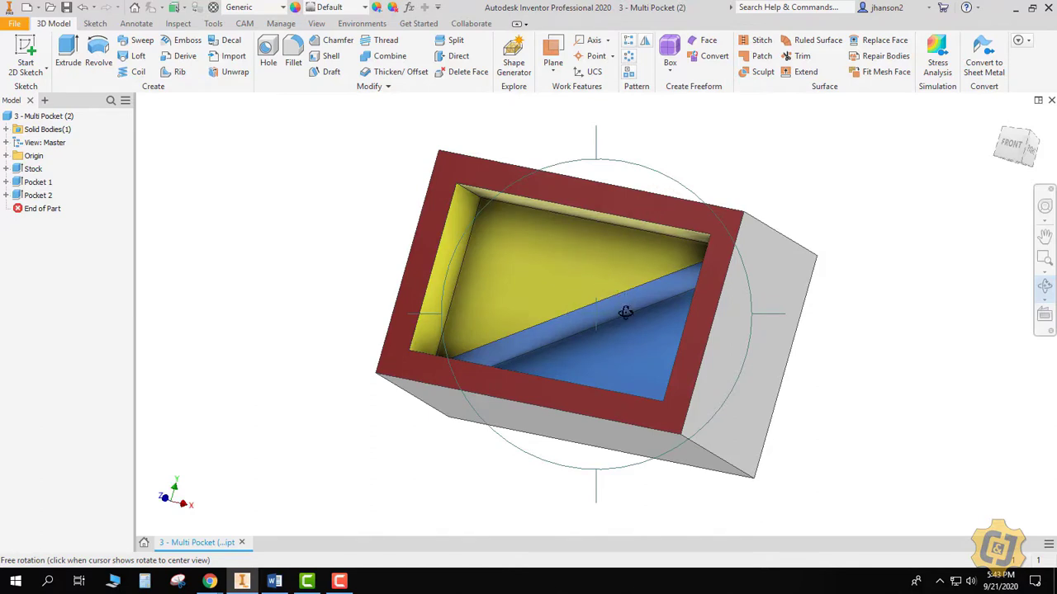
pyautogui.moveTo(594, 290); pyautogui.dragTo(586, 335)
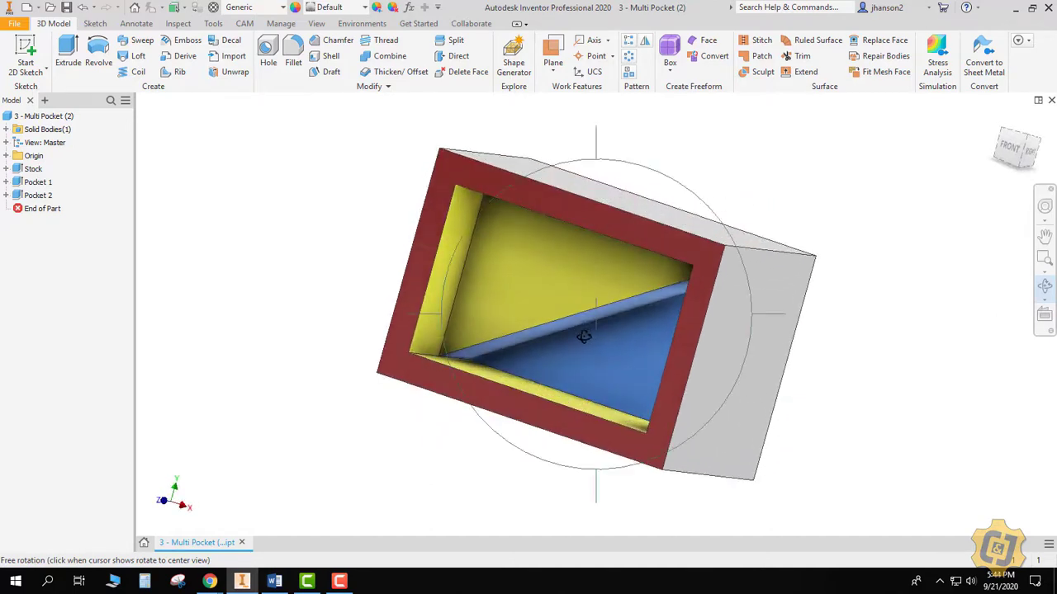
pyautogui.click(245, 23)
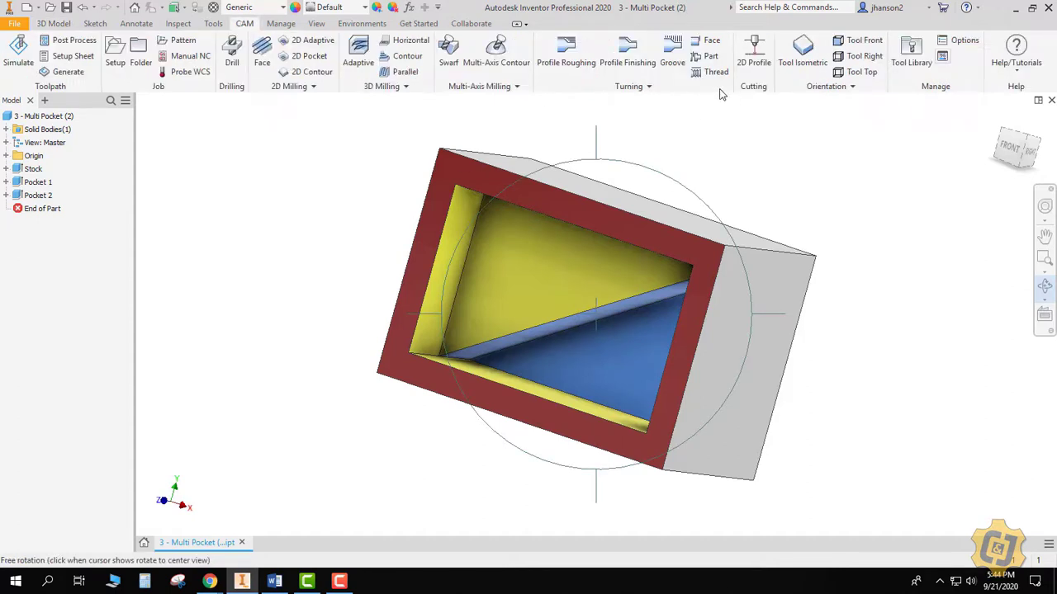
pyautogui.click(802, 63)
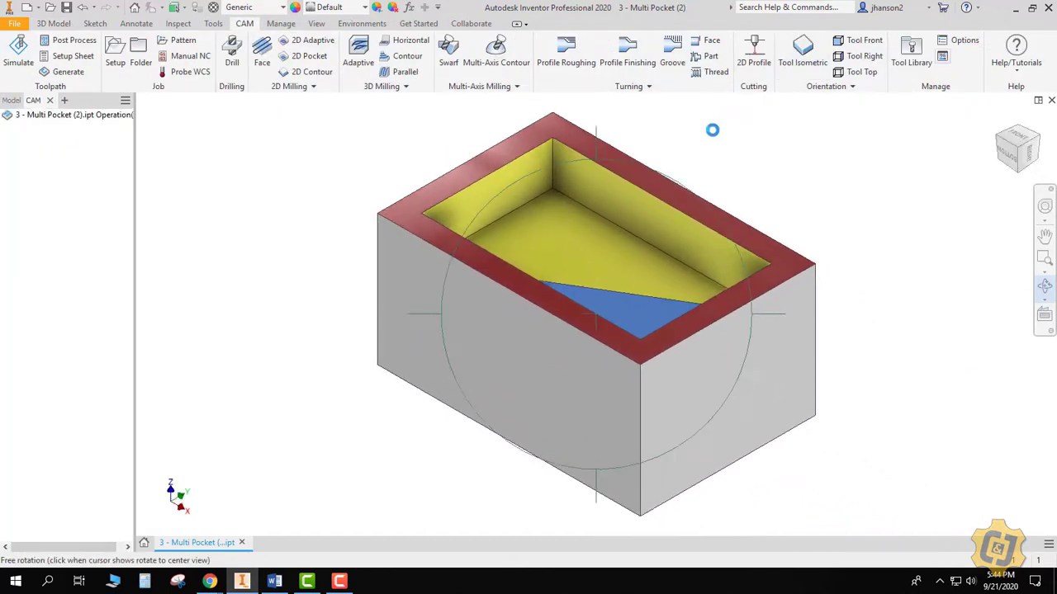
pyautogui.click(115, 54)
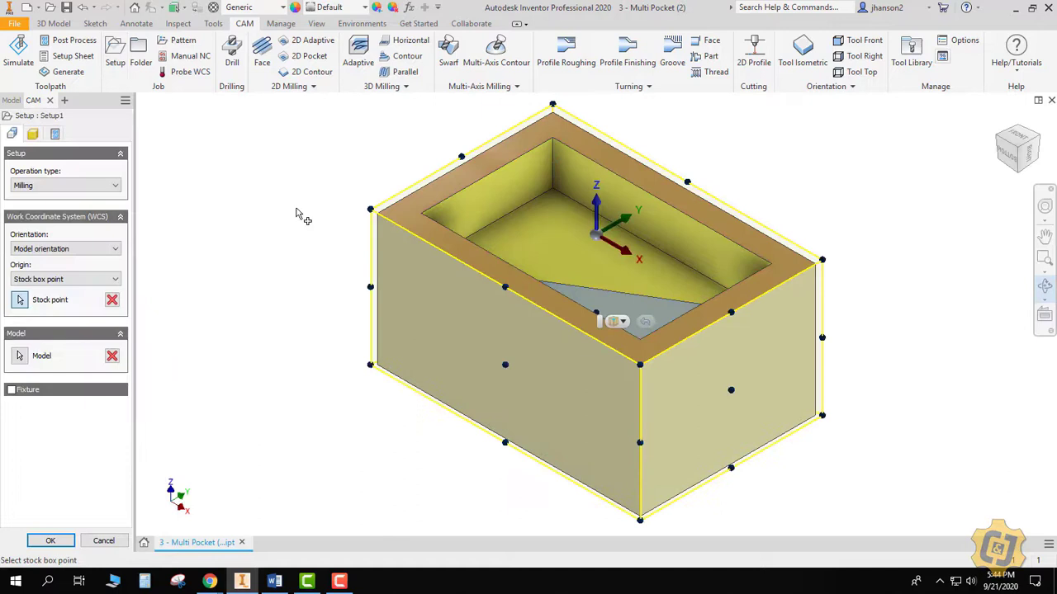
pyautogui.click(370, 212)
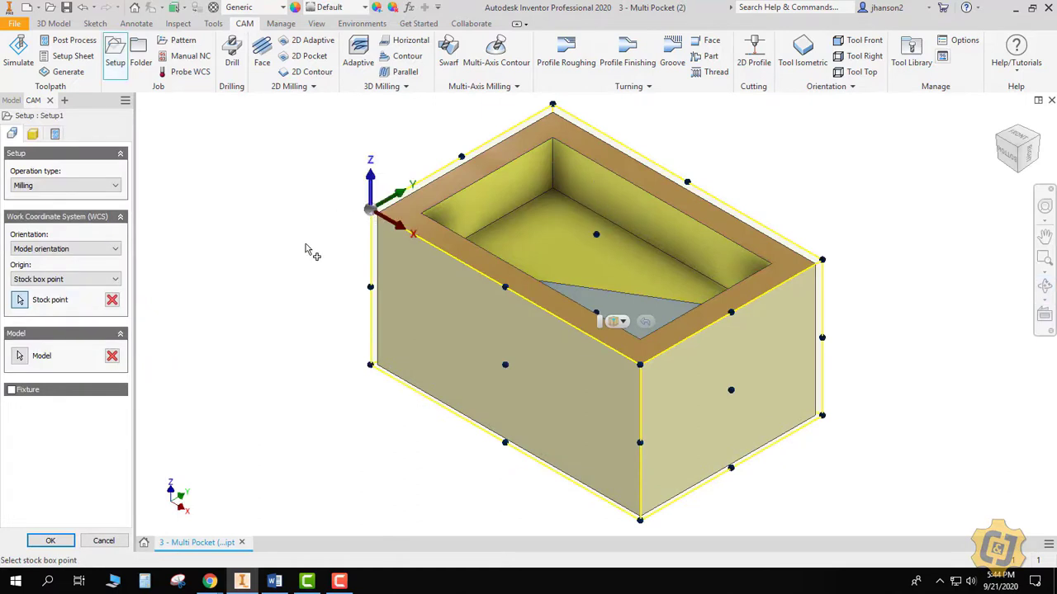
pyautogui.click(33, 134)
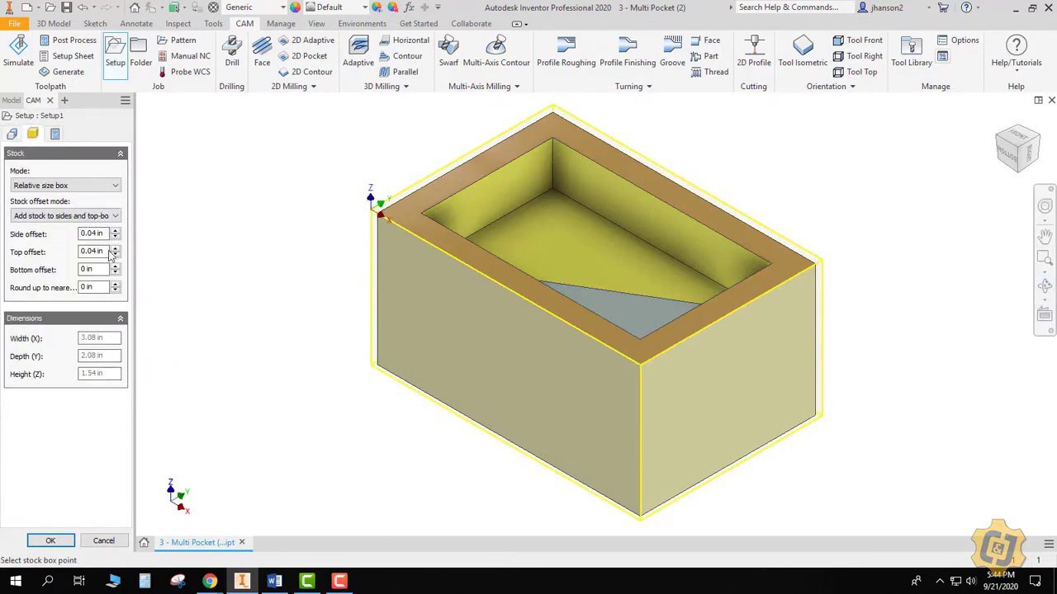
pyautogui.click(83, 216)
pyautogui.click(45, 228)
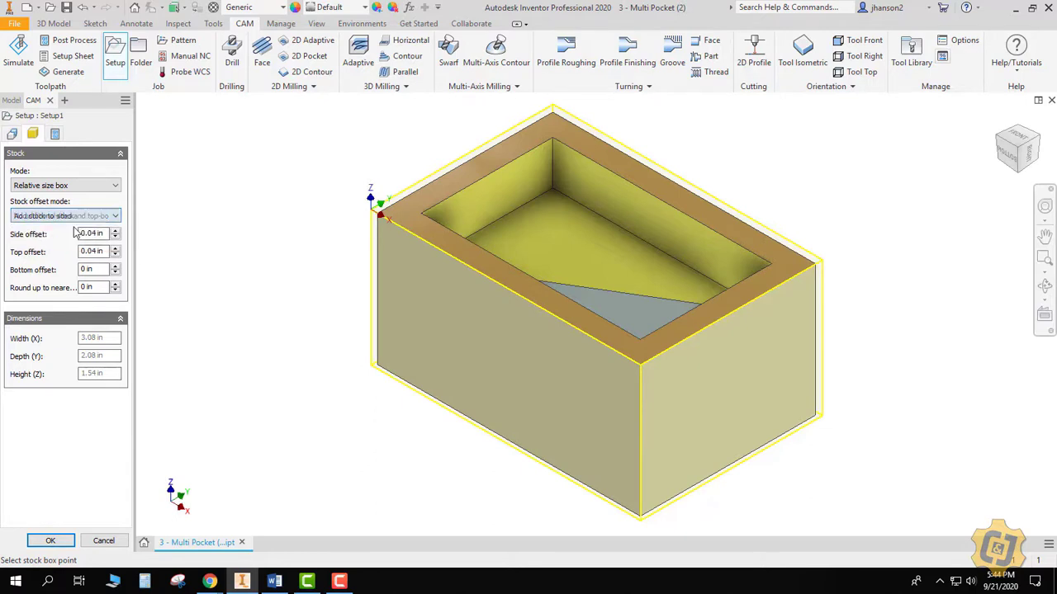
pyautogui.click(50, 541)
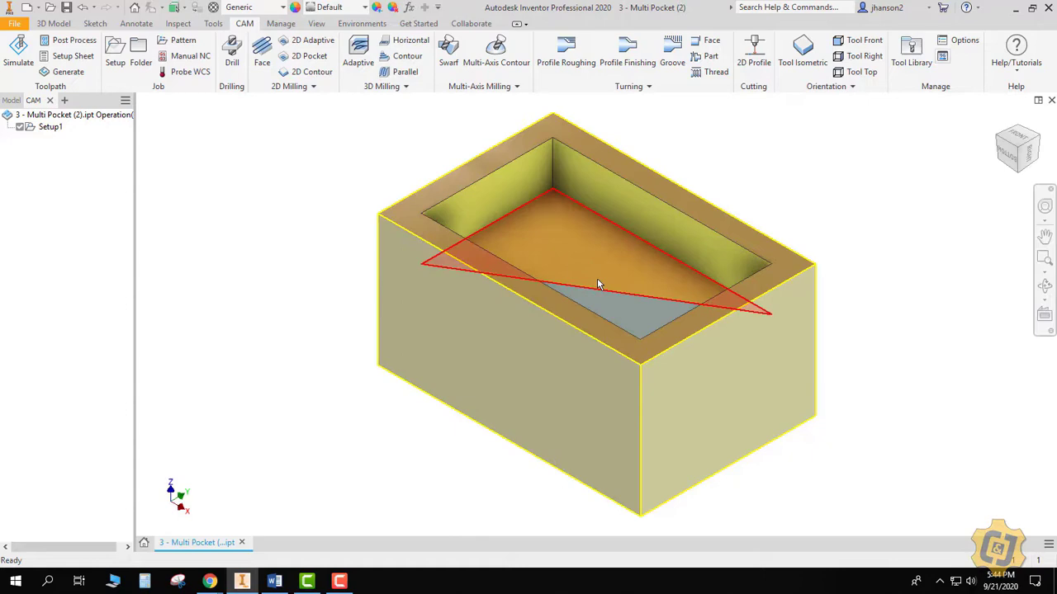
# Create a 2D Adaptive with WCCC CIM tool #7 (1/2" flat) clearing the pocket floor.
pyautogui.click(301, 46)
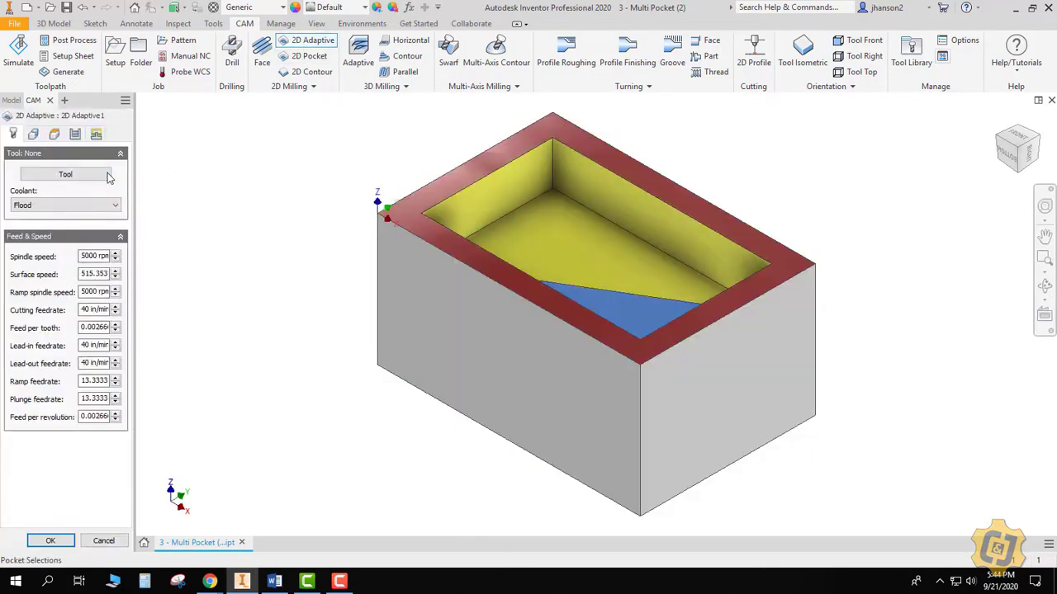
pyautogui.click(65, 175)
pyautogui.click(348, 250)
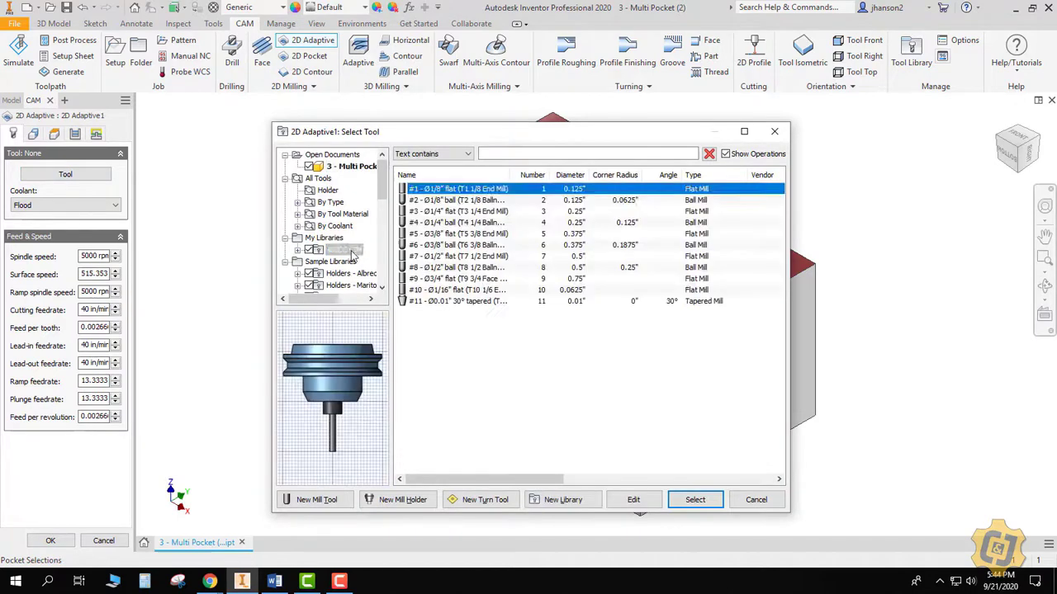
pyautogui.click(439, 261)
pyautogui.click(696, 499)
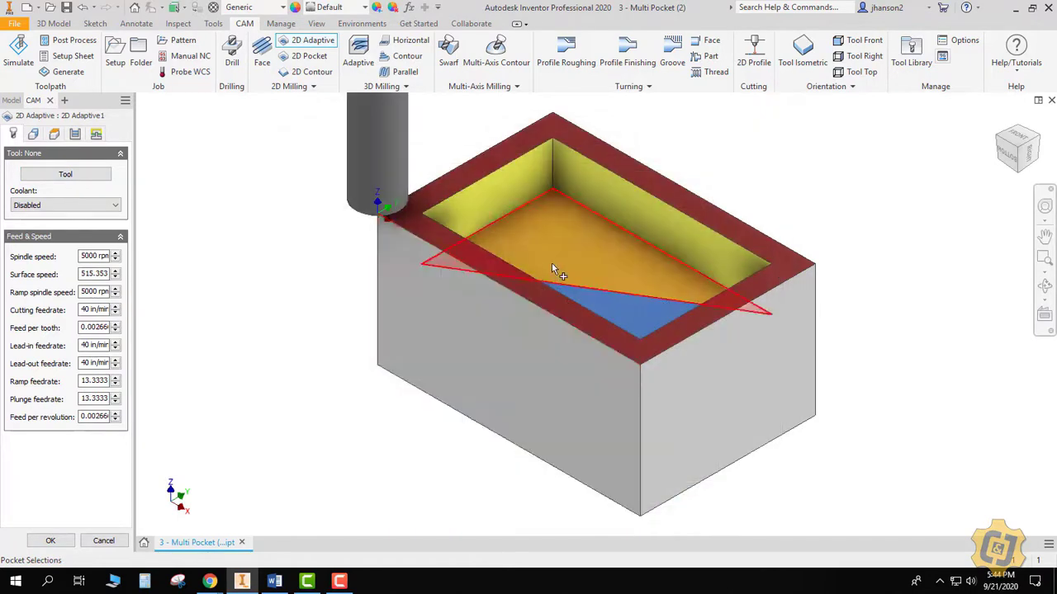
pyautogui.click(554, 266)
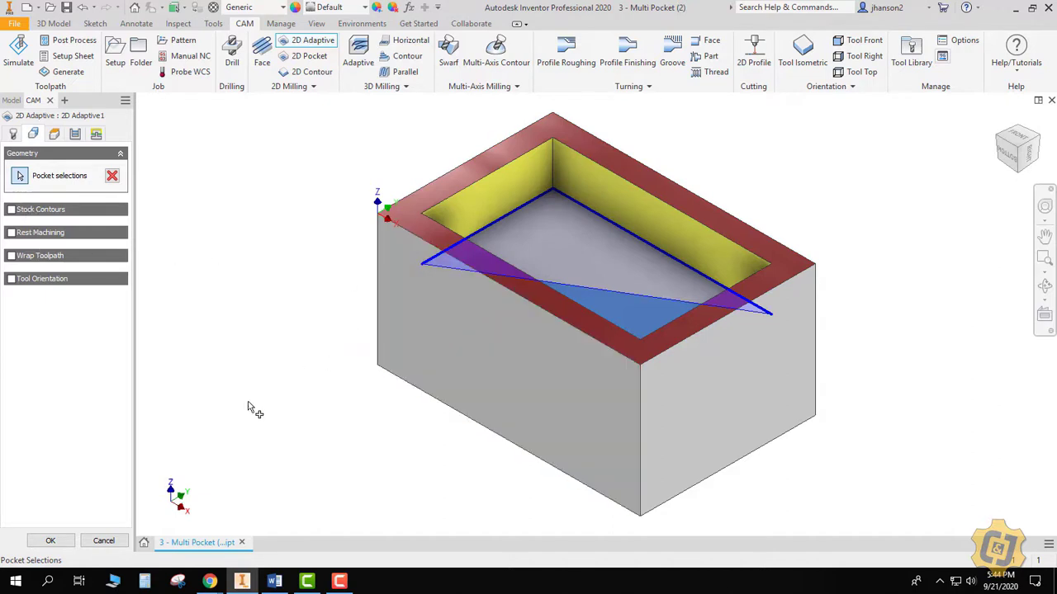
pyautogui.click(50, 540)
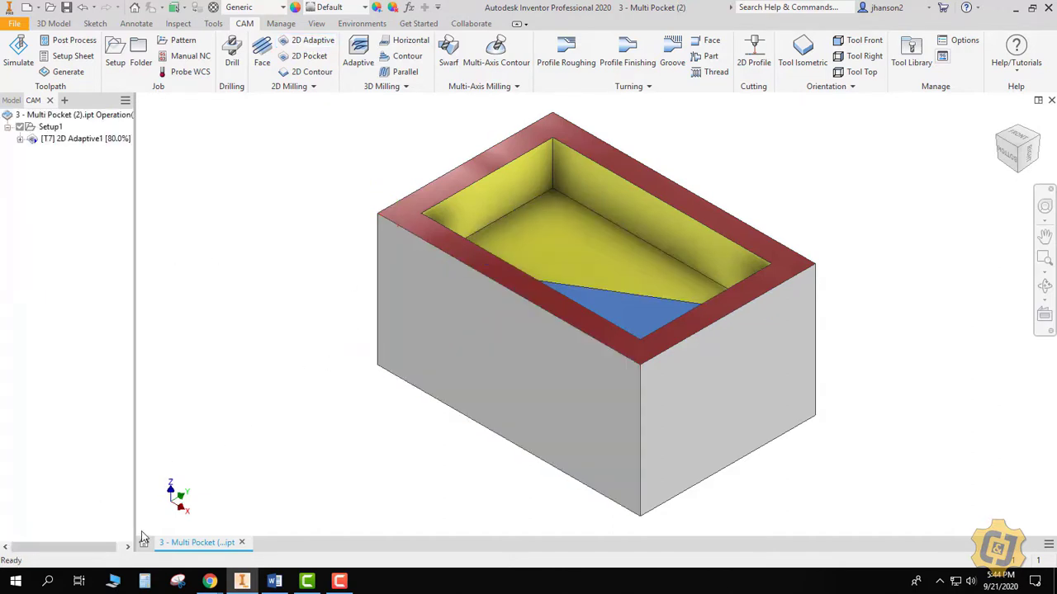
pyautogui.click(82, 140)
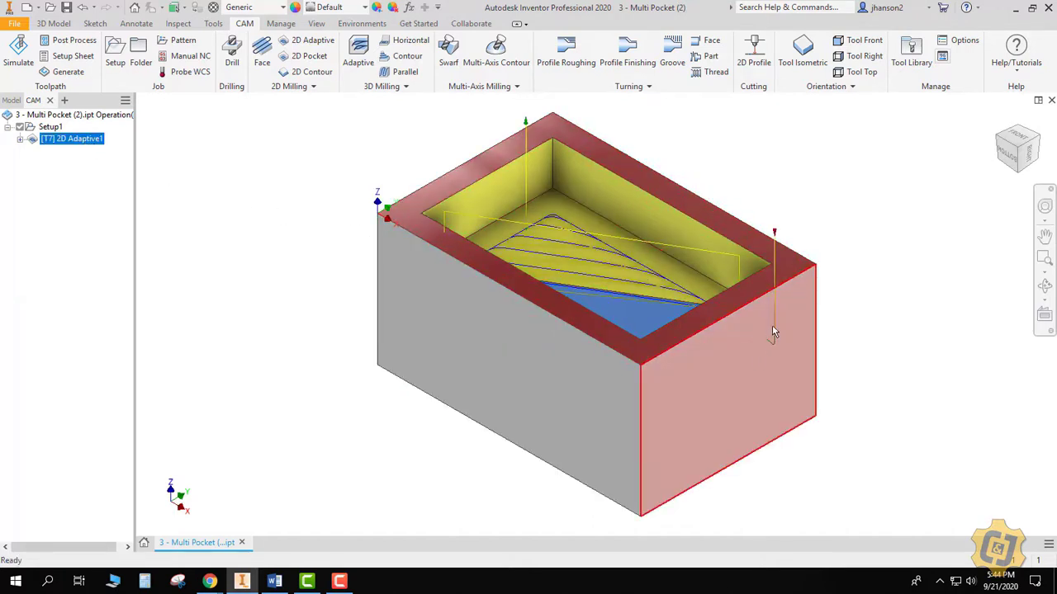
pyautogui.click(50, 127)
pyautogui.click(18, 57)
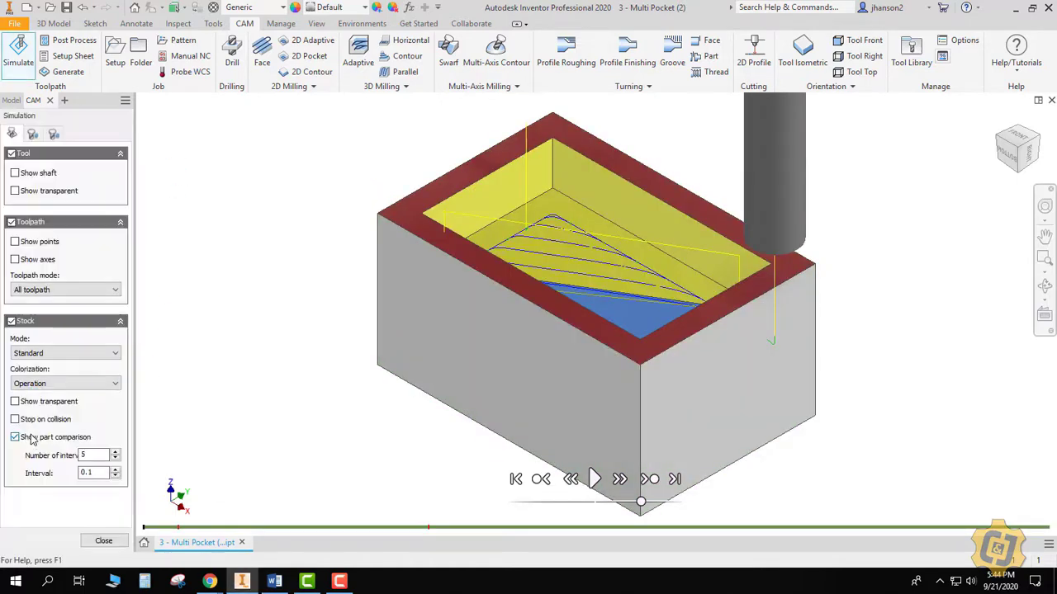
pyautogui.click(594, 480)
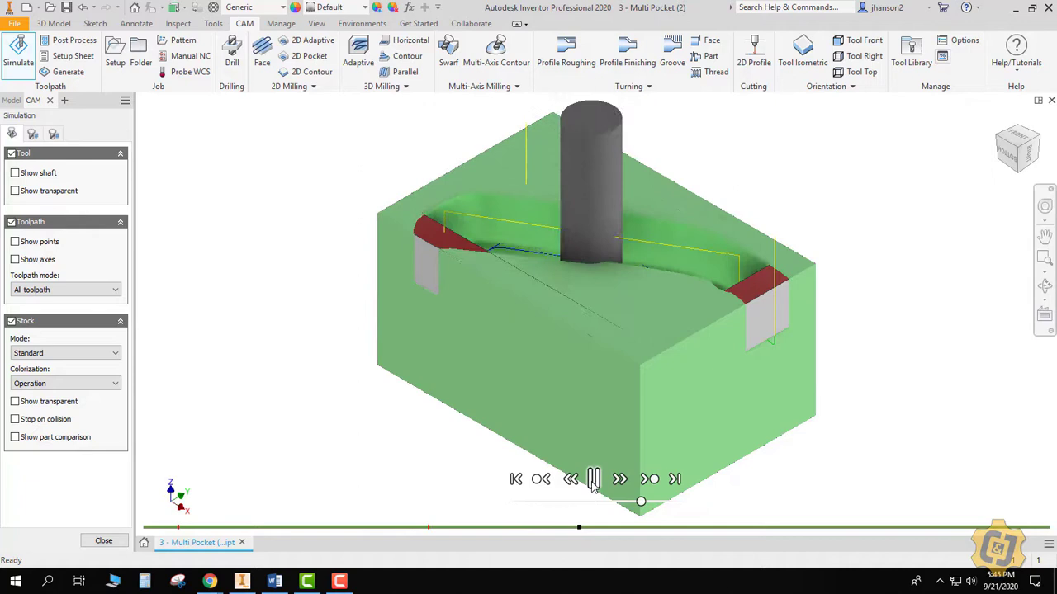
pyautogui.moveTo(172, 529)
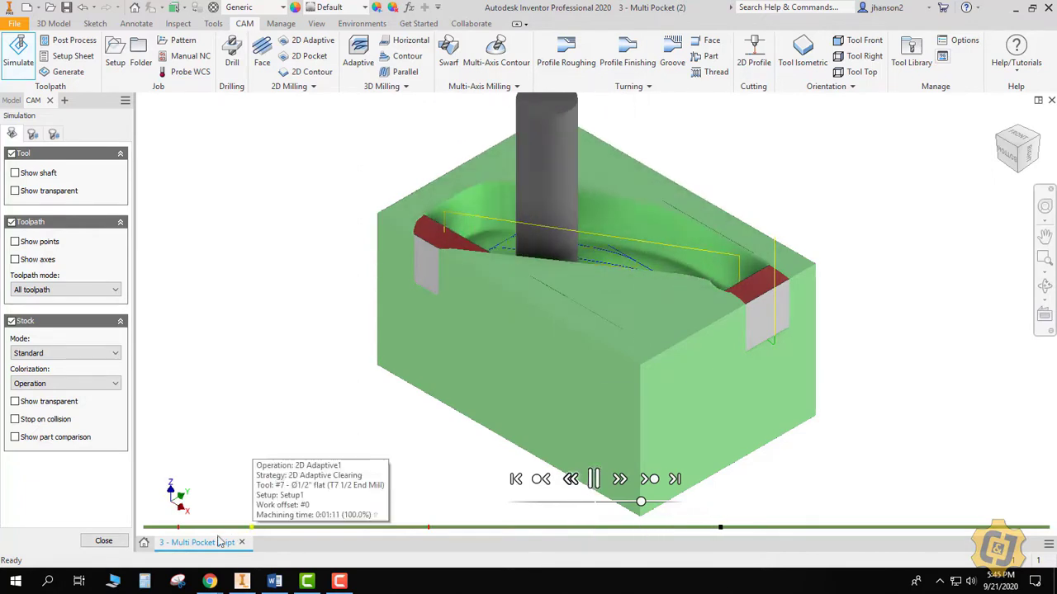
pyautogui.click(103, 541)
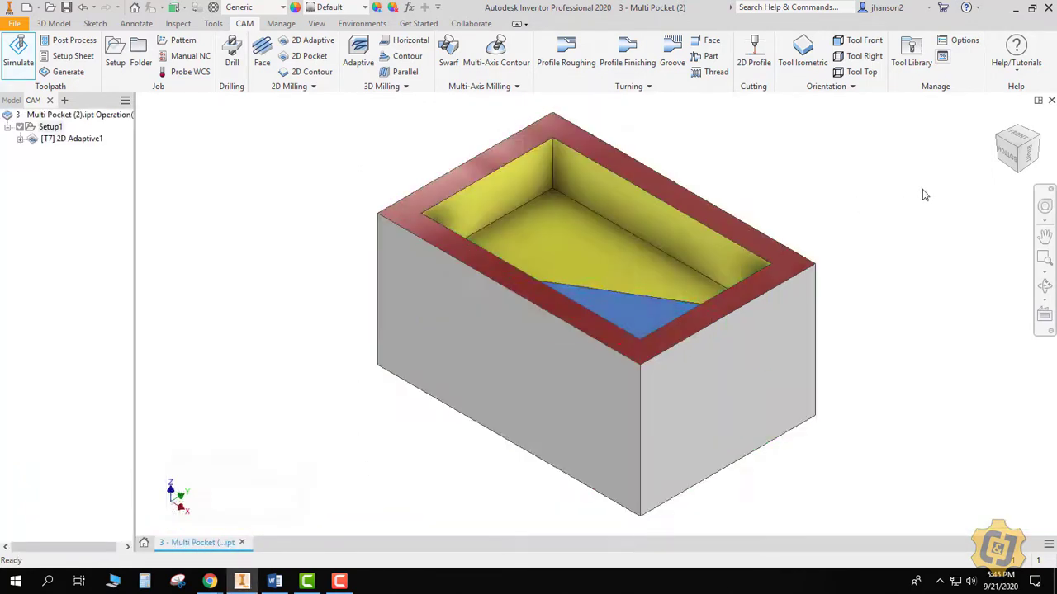
pyautogui.click(1043, 291)
pyautogui.moveTo(661, 346); pyautogui.dragTo(625, 354)
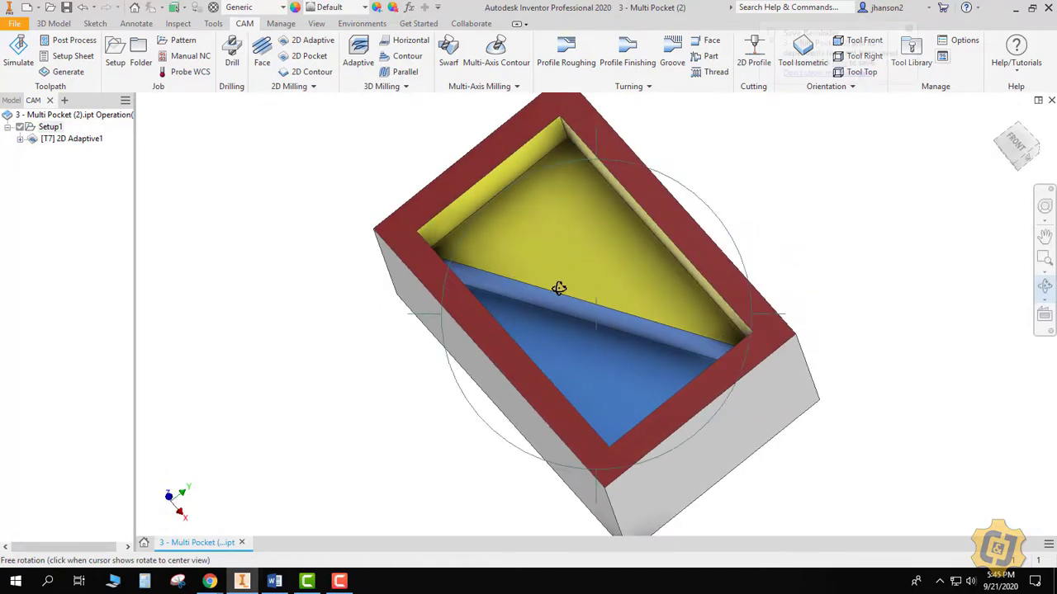
# Delete the 2D Adaptive1 operation from Setup1, then begin a fresh 2D Adaptive operation.
pyautogui.moveTo(566, 253); pyautogui.dragTo(583, 221)
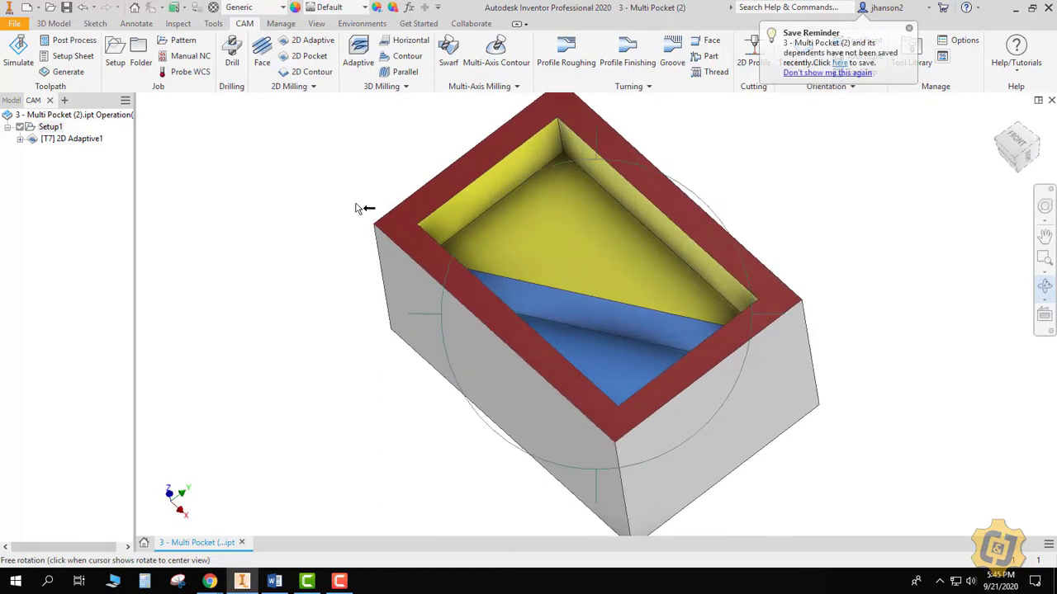
pyautogui.rightClick(307, 191)
pyautogui.click(349, 181)
pyautogui.rightClick(82, 138)
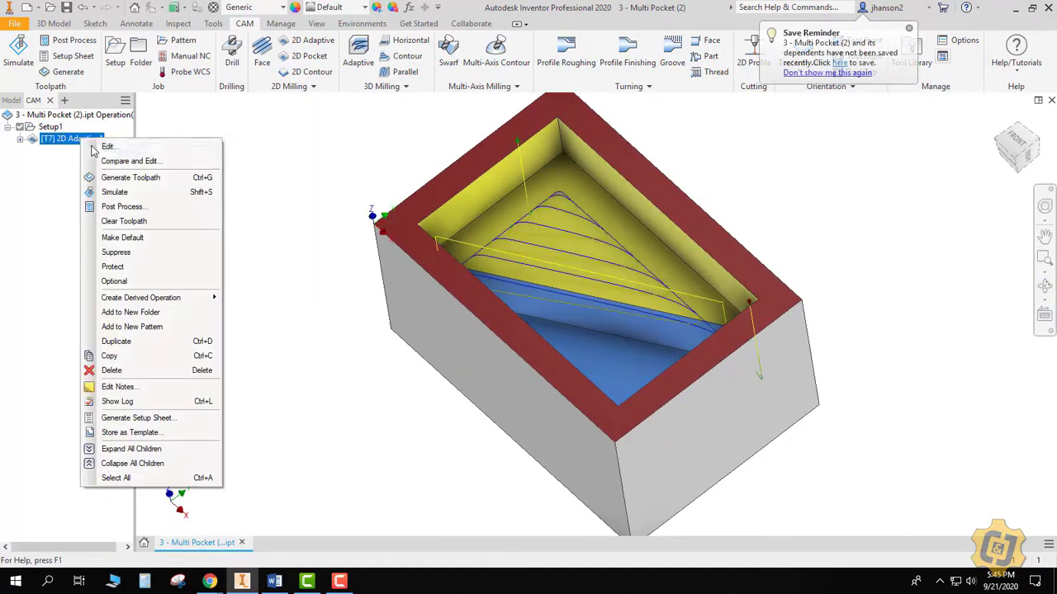
pyautogui.click(115, 370)
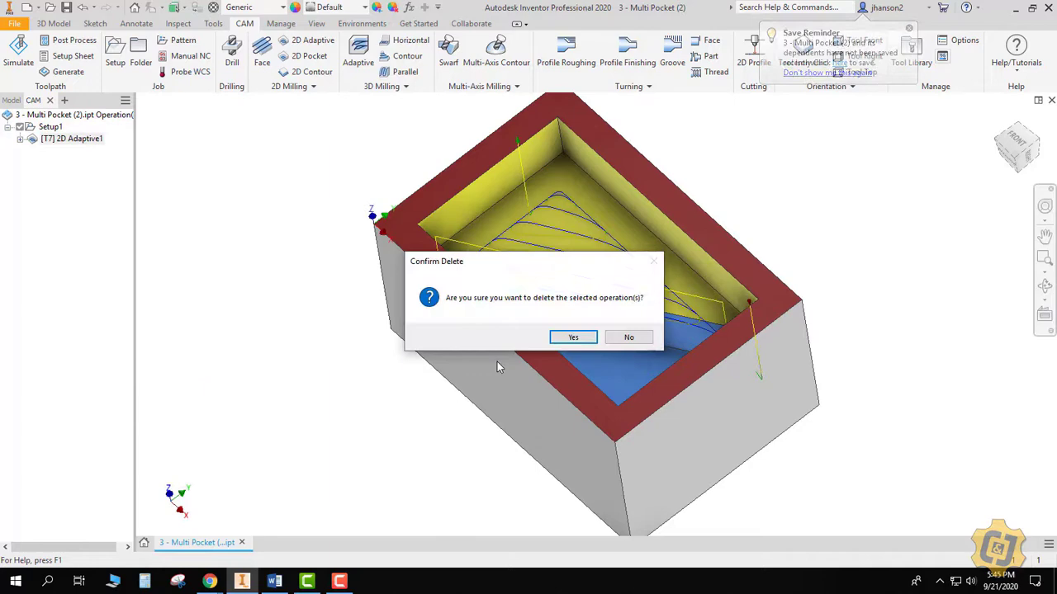
pyautogui.click(573, 336)
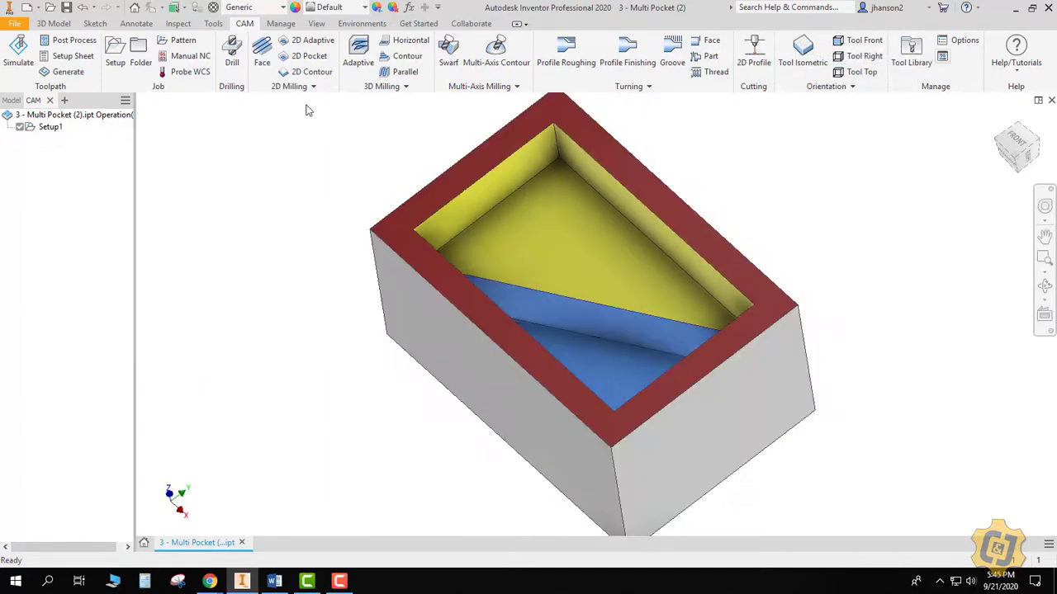
pyautogui.click(304, 46)
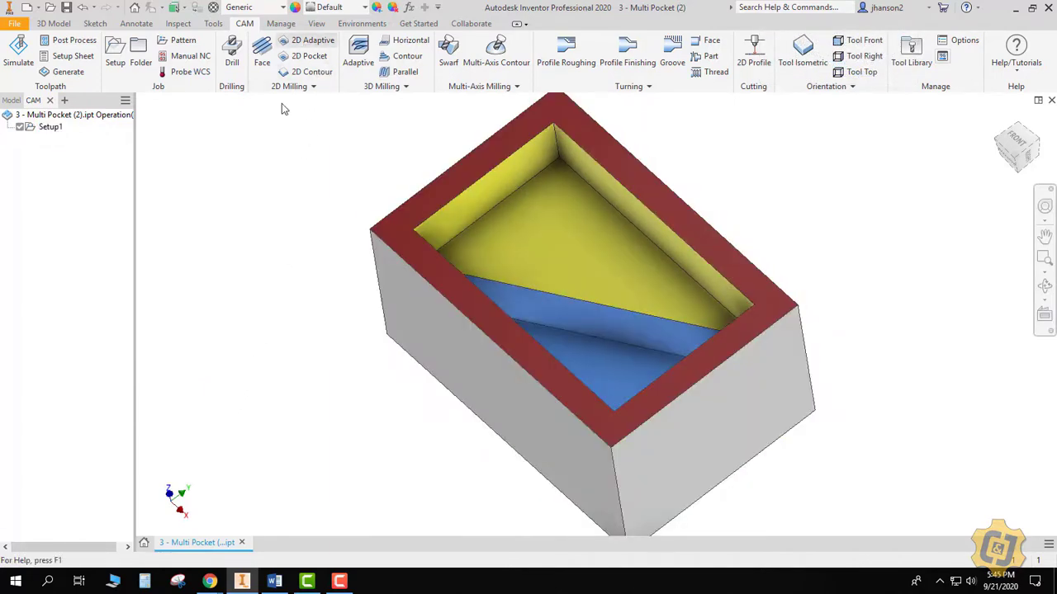
# Assign the 1/2" flat end mill and pick the pocket's top edge chain as pocket selection.
pyautogui.doubleClick(446, 196)
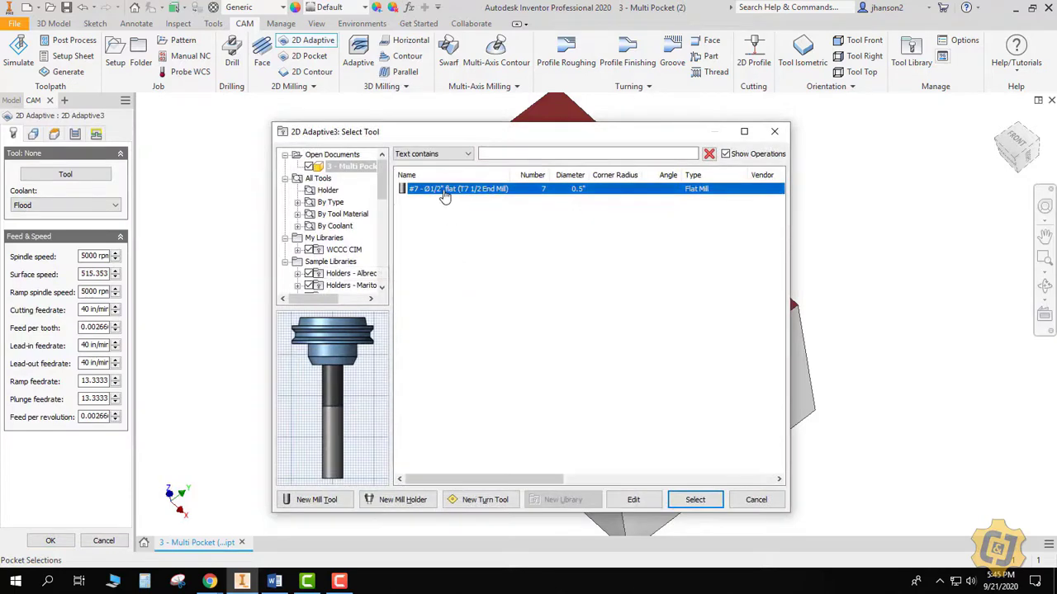
pyautogui.click(33, 135)
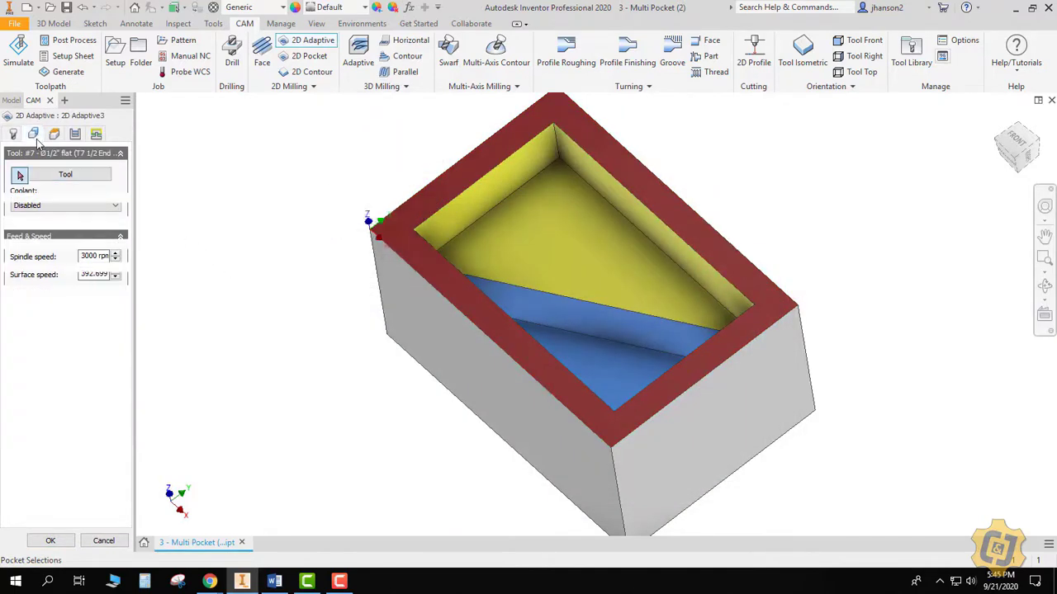
pyautogui.click(512, 250)
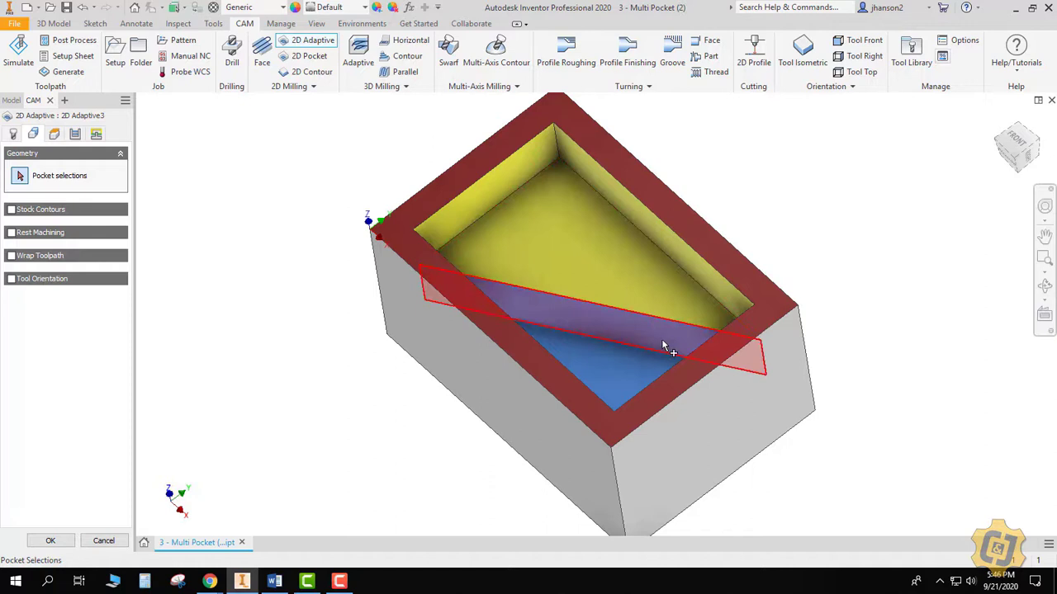
pyautogui.click(477, 196)
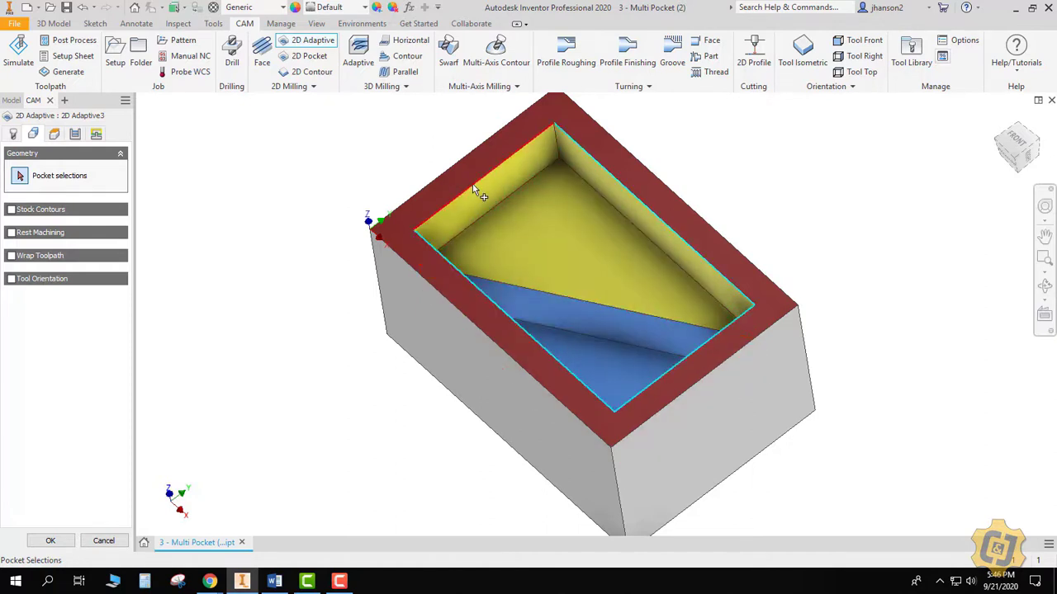
pyautogui.click(477, 194)
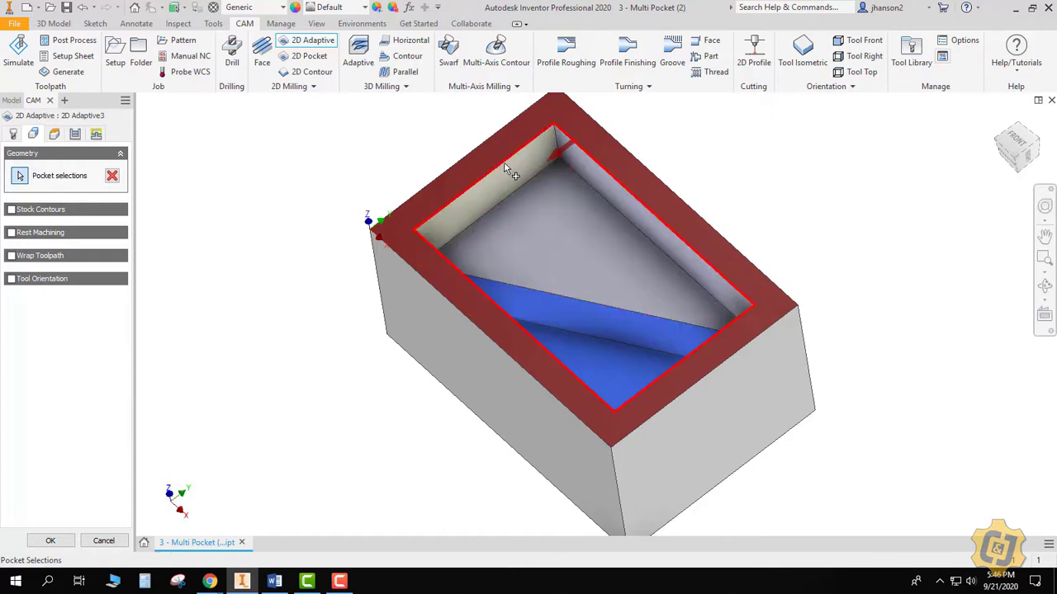
pyautogui.click(446, 227)
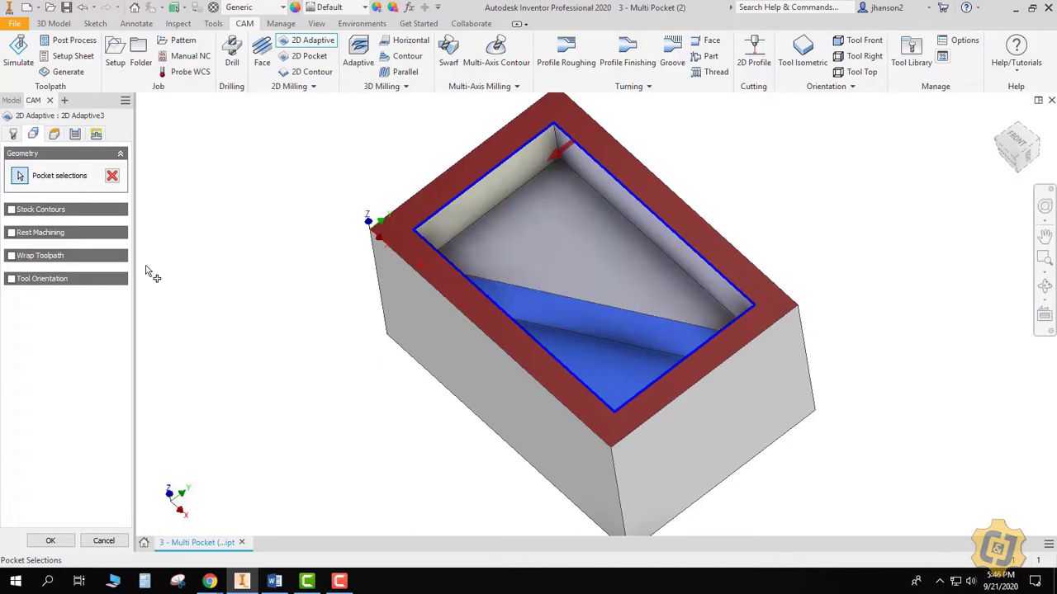
# Set Top Height to Model top and Bottom Height to the selected pocket floor face, offset 0 in.
pyautogui.click(54, 134)
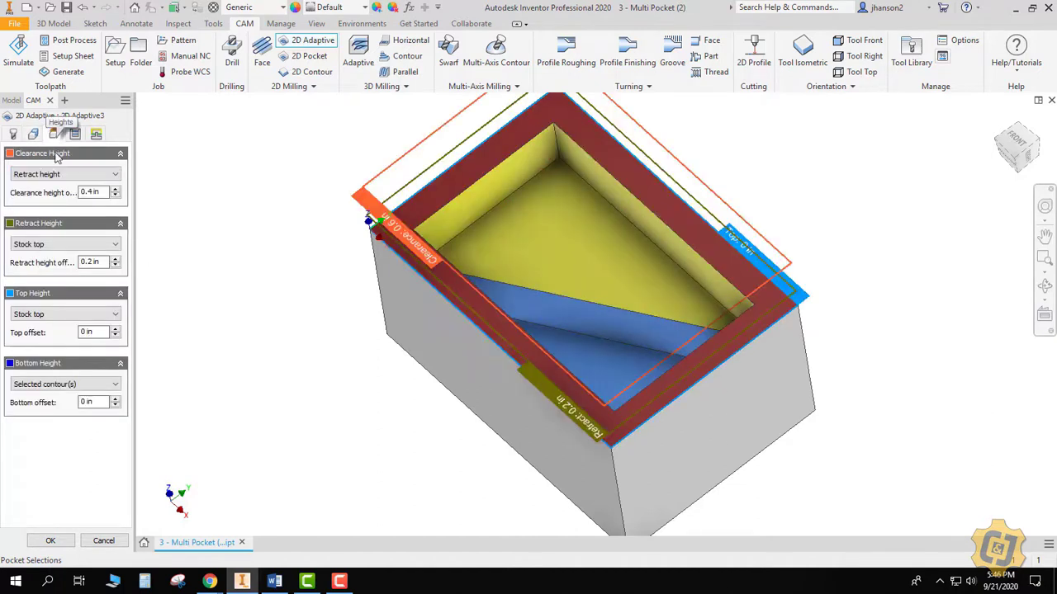
pyautogui.click(62, 313)
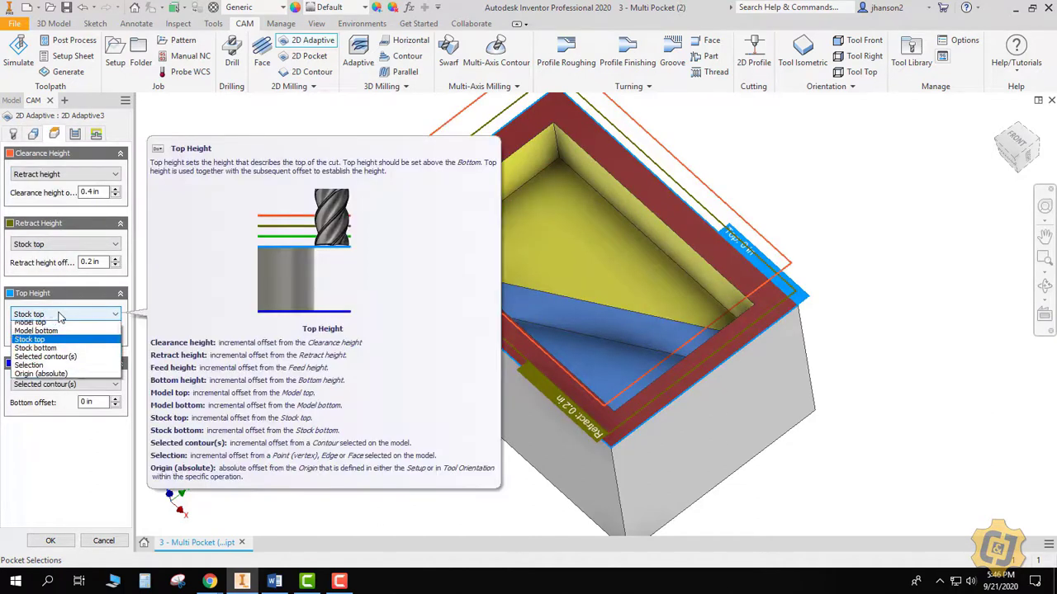
pyautogui.click(52, 352)
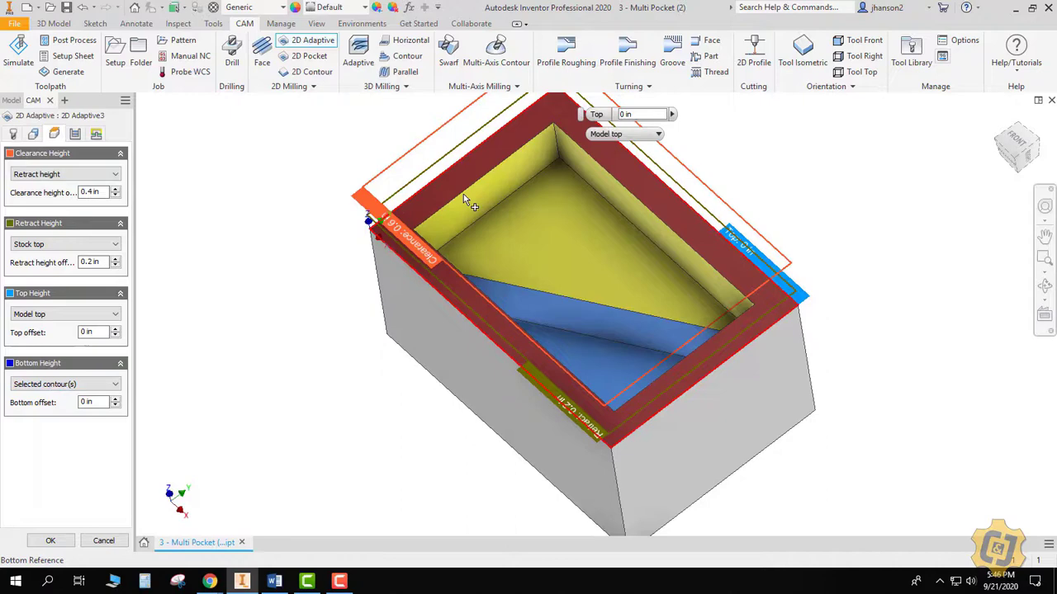
pyautogui.click(31, 386)
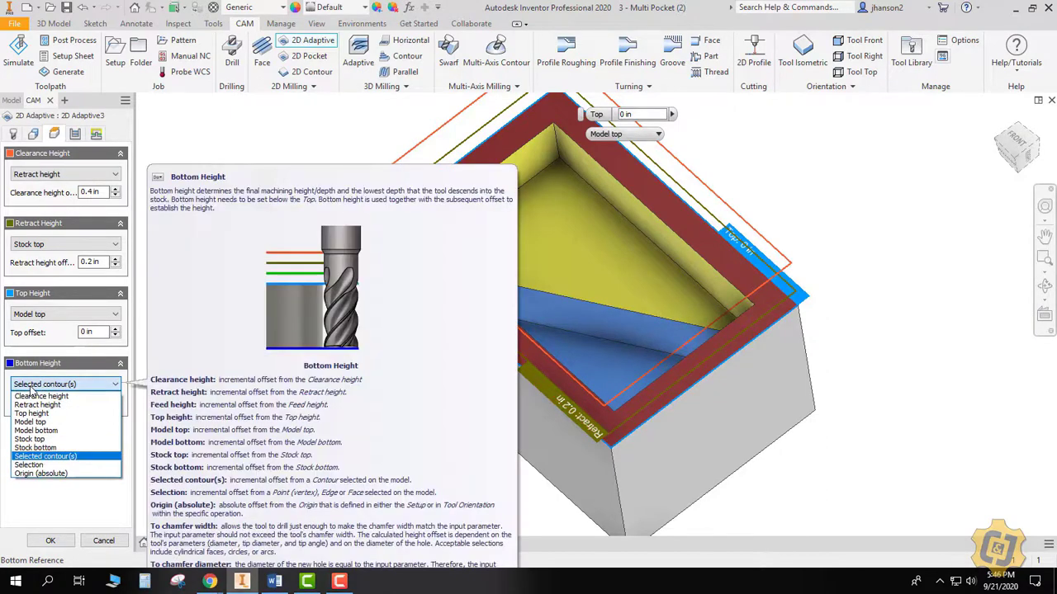
pyautogui.click(31, 465)
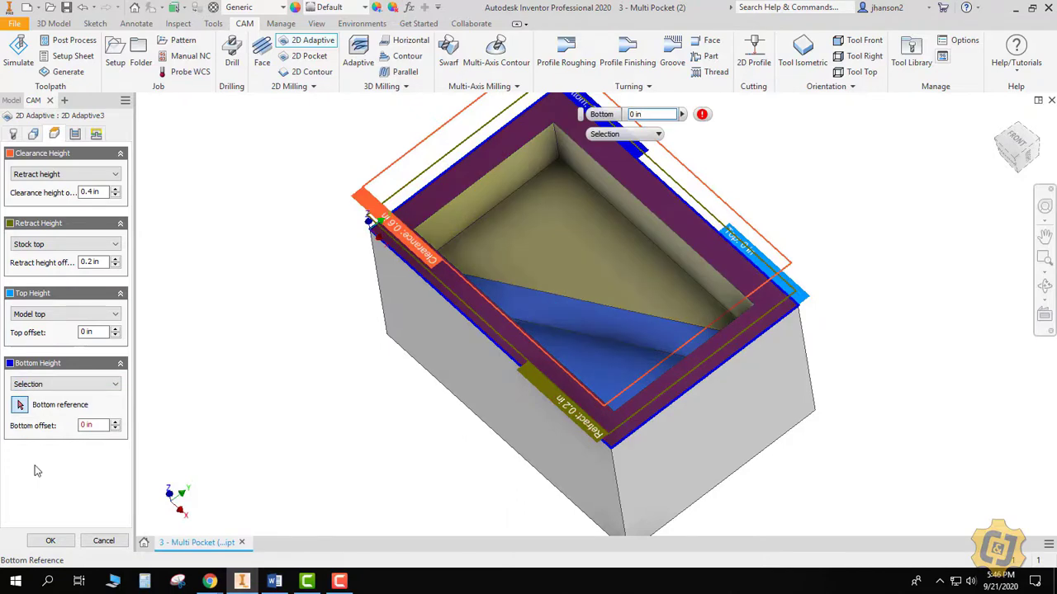
pyautogui.click(532, 263)
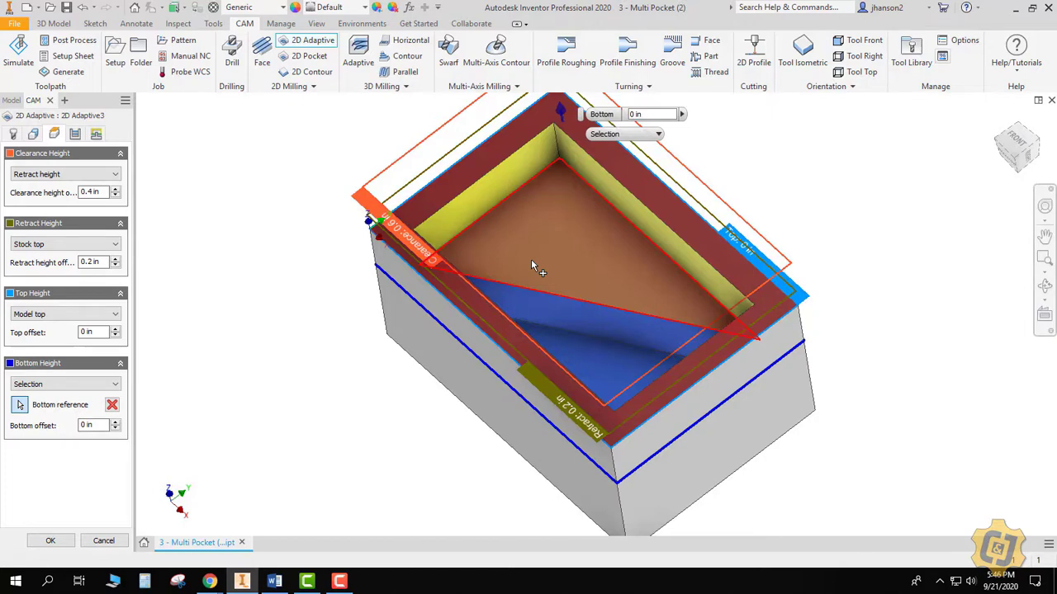
# Change the optimal load expression to tool_diameter * 0.2.
pyautogui.click(74, 136)
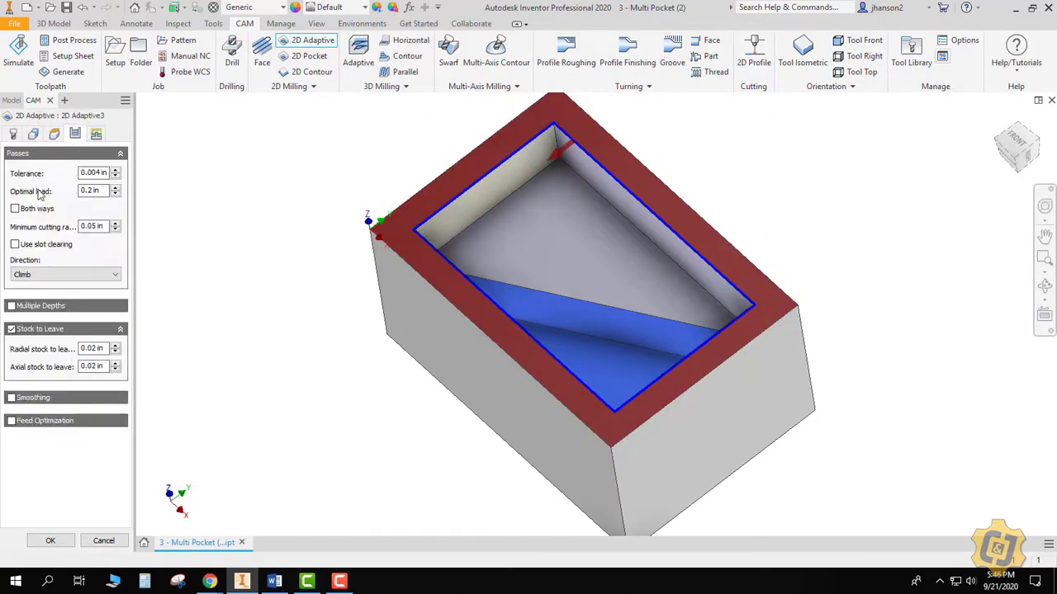
pyautogui.rightClick(105, 195)
pyautogui.click(210, 274)
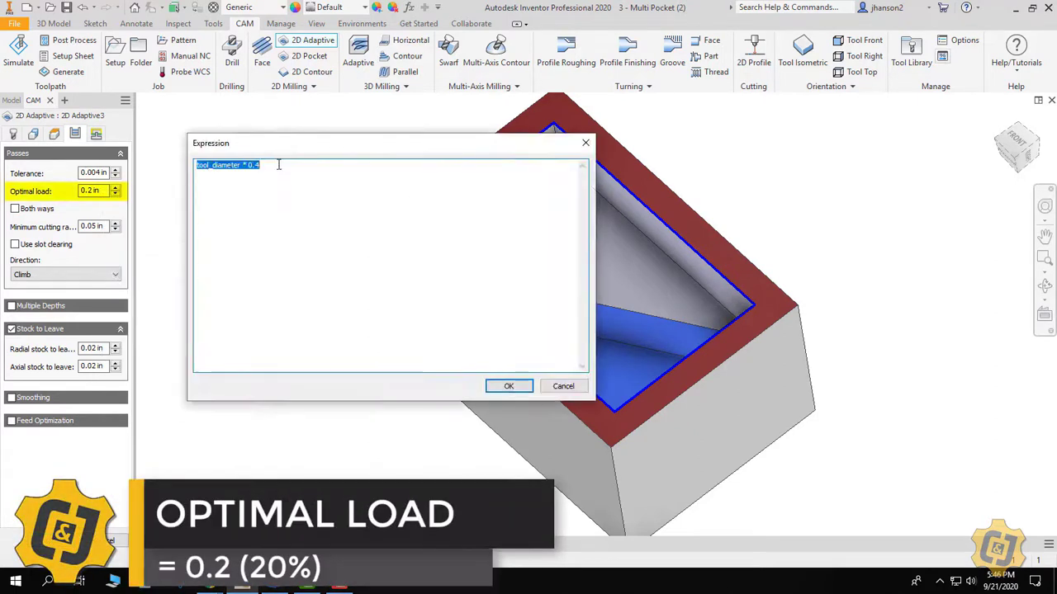
pyautogui.click(278, 164)
pyautogui.press('BackSpace')
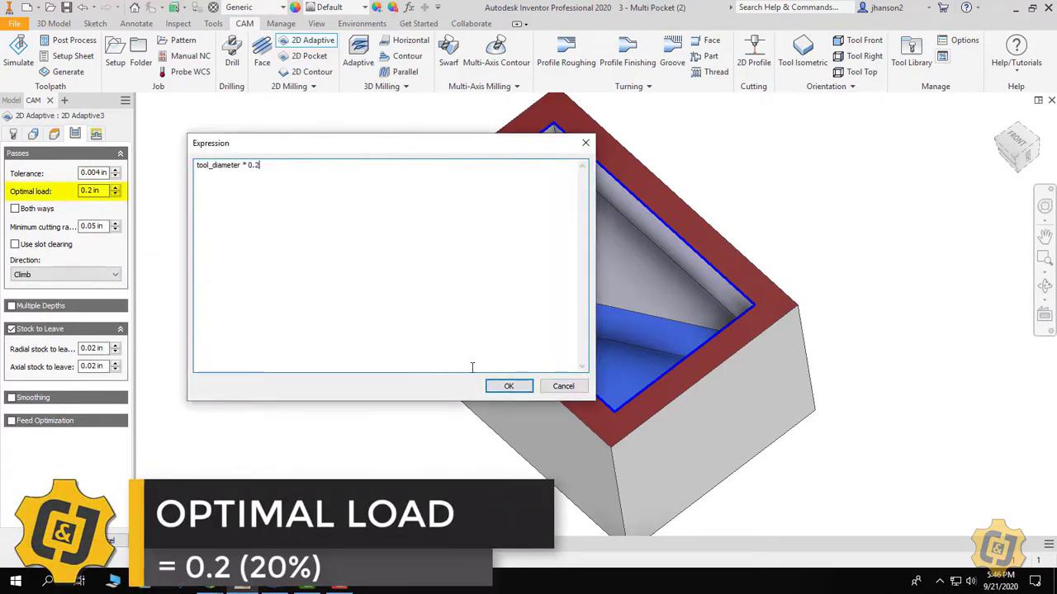
pyautogui.click(509, 386)
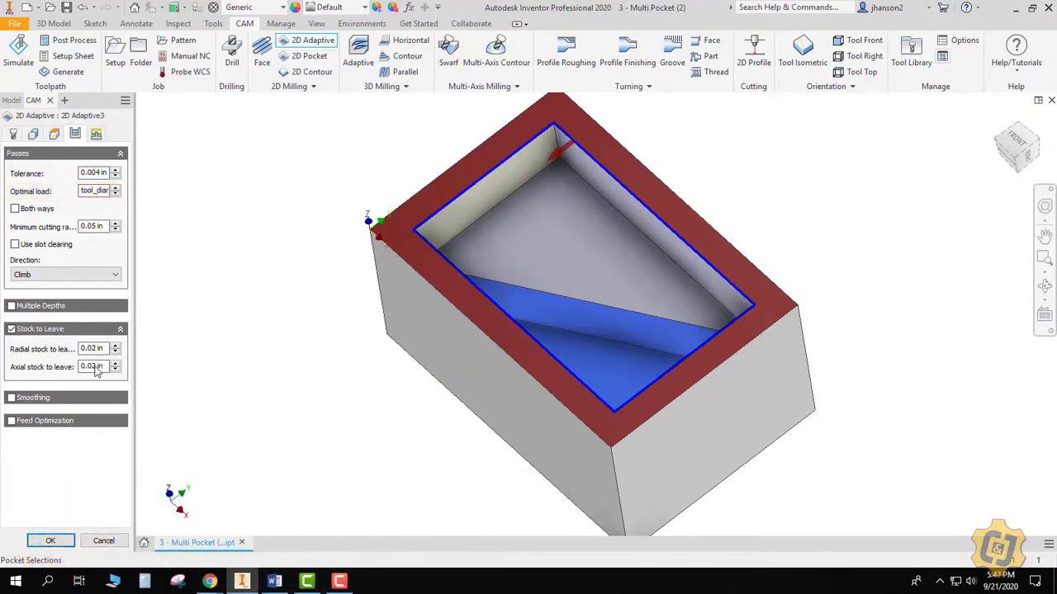
# Set linking to 0.04 in lift height, 20% stay-down and 6 deg ramp, reviewing the other tabs.
pyautogui.click(99, 136)
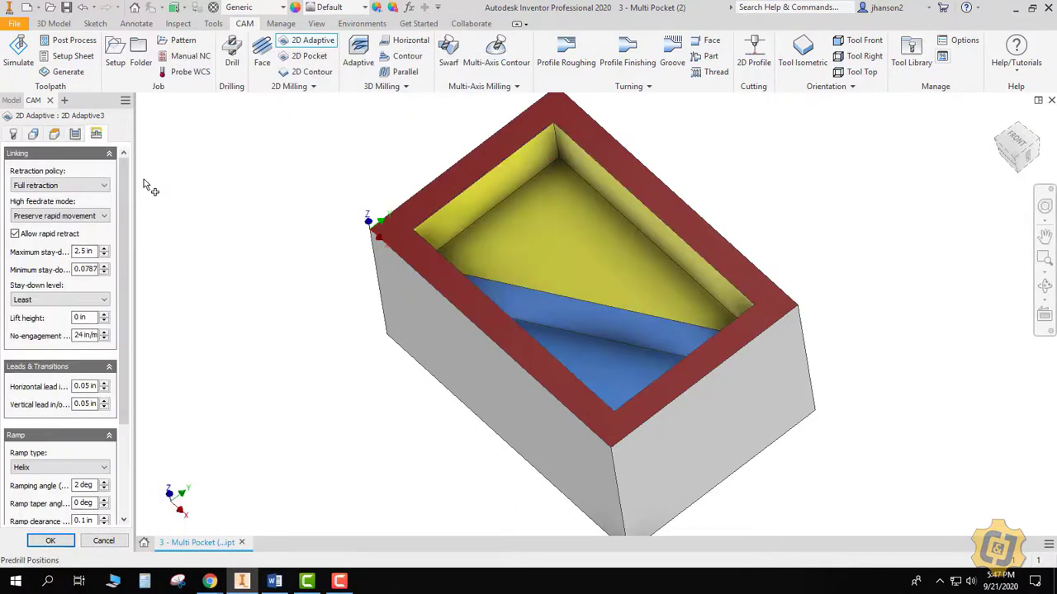
pyautogui.click(85, 318)
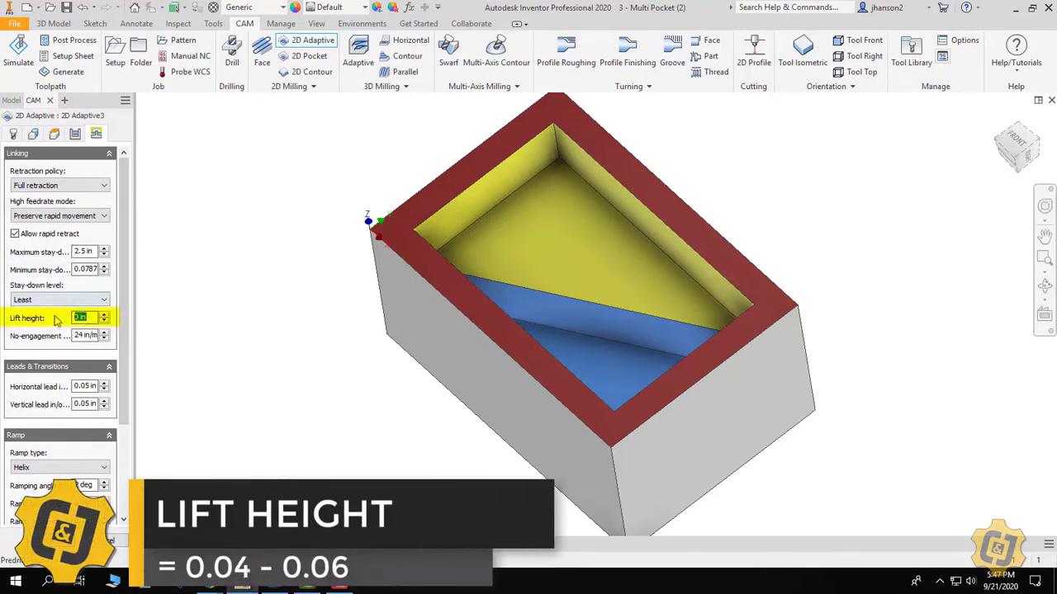
pyautogui.scroll(-2, 69, 304)
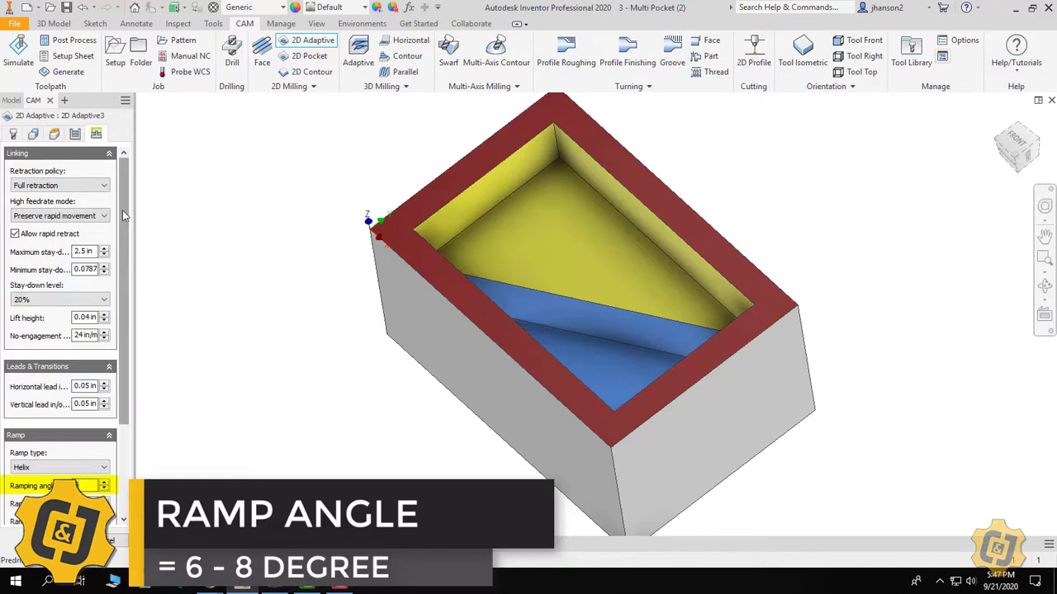
pyautogui.scroll(-3, 124, 215)
pyautogui.scroll(3, 124, 216)
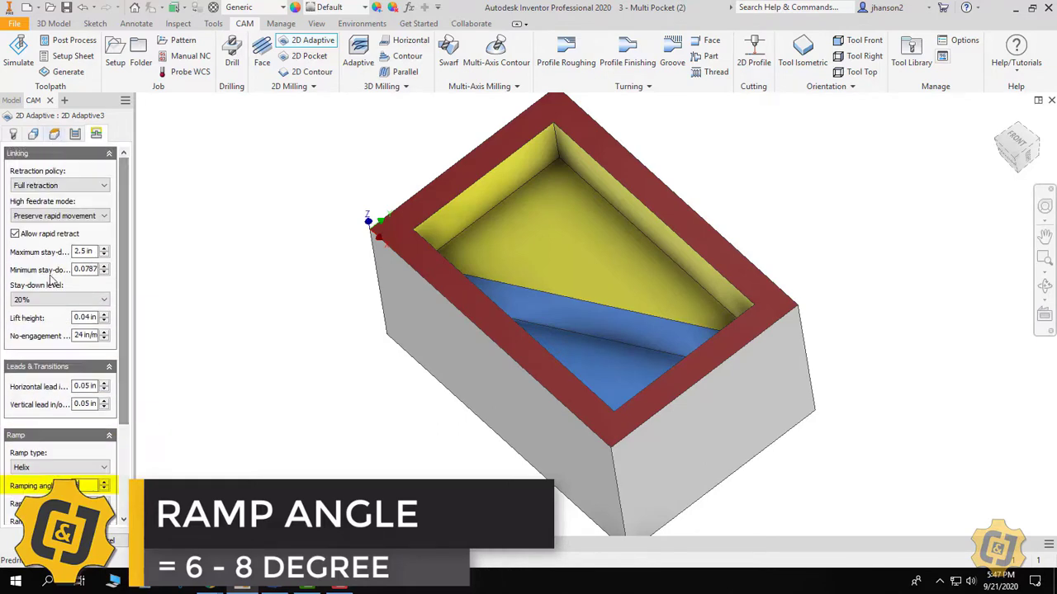
pyautogui.click(13, 135)
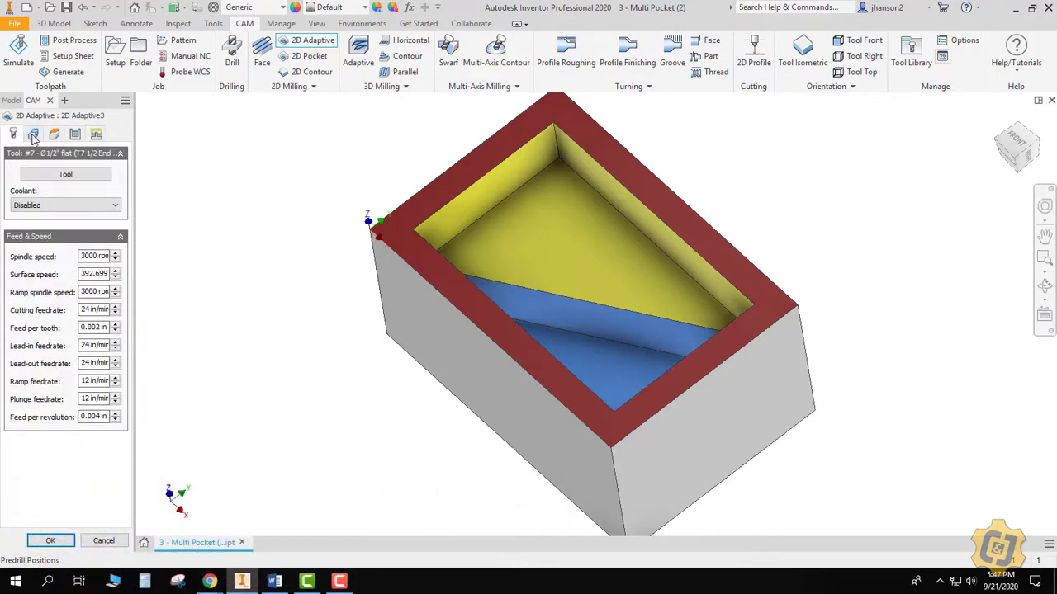
pyautogui.click(33, 135)
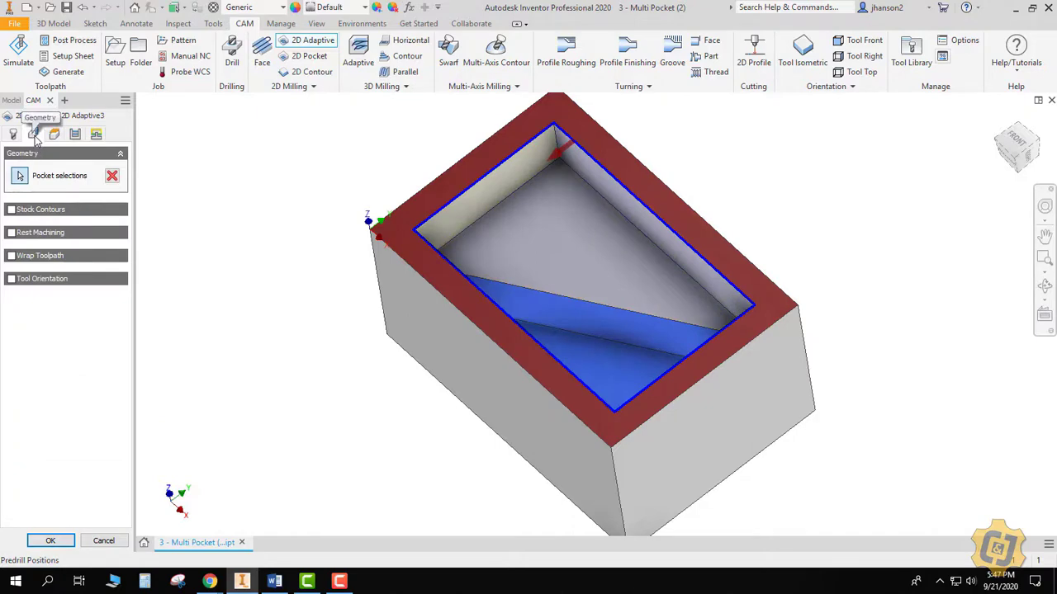
pyautogui.click(54, 135)
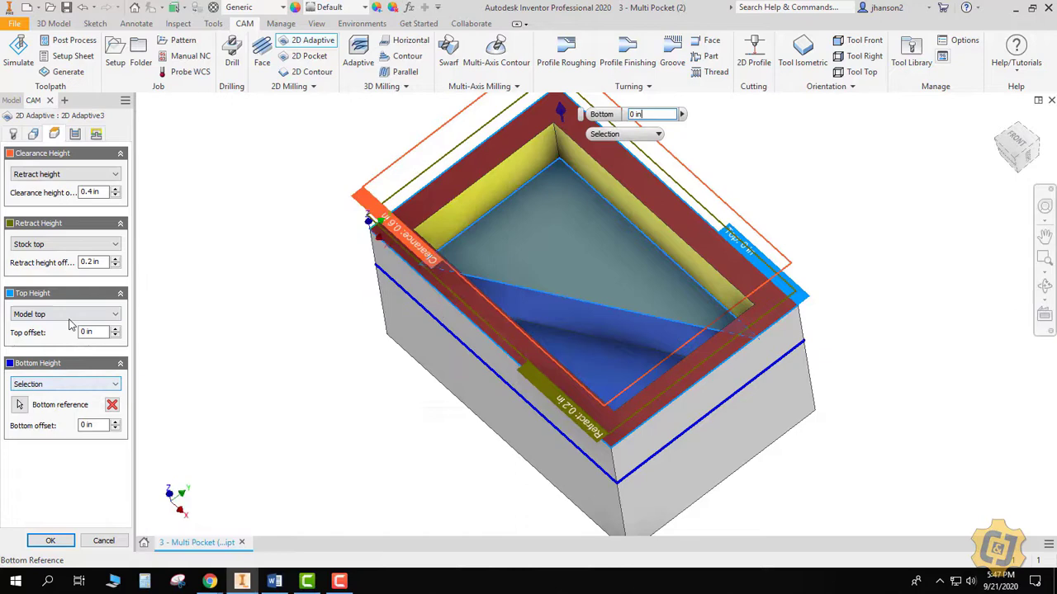
pyautogui.click(74, 135)
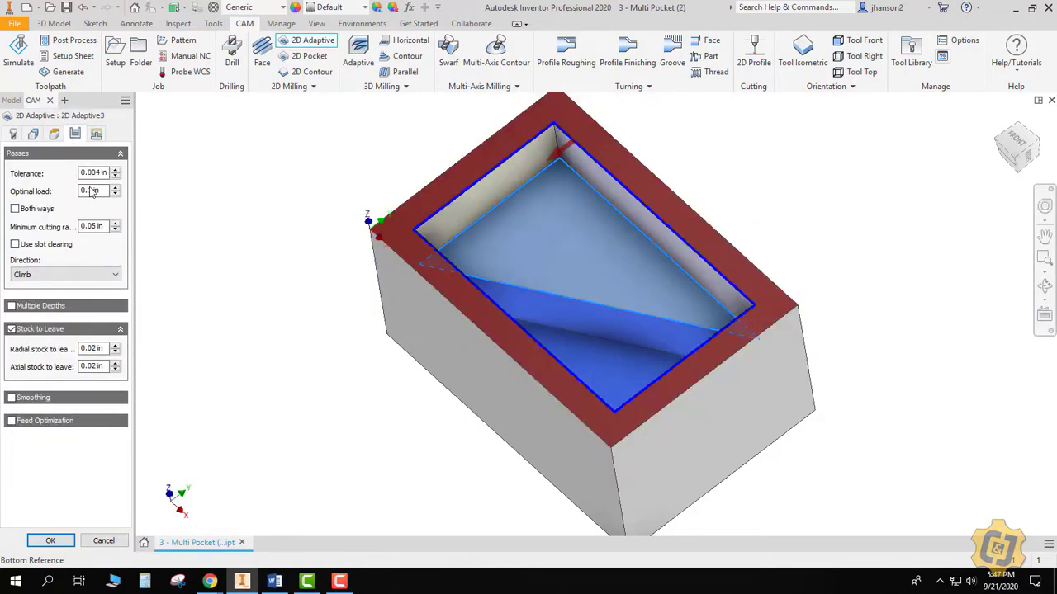
pyautogui.moveTo(94, 195)
pyautogui.click(97, 134)
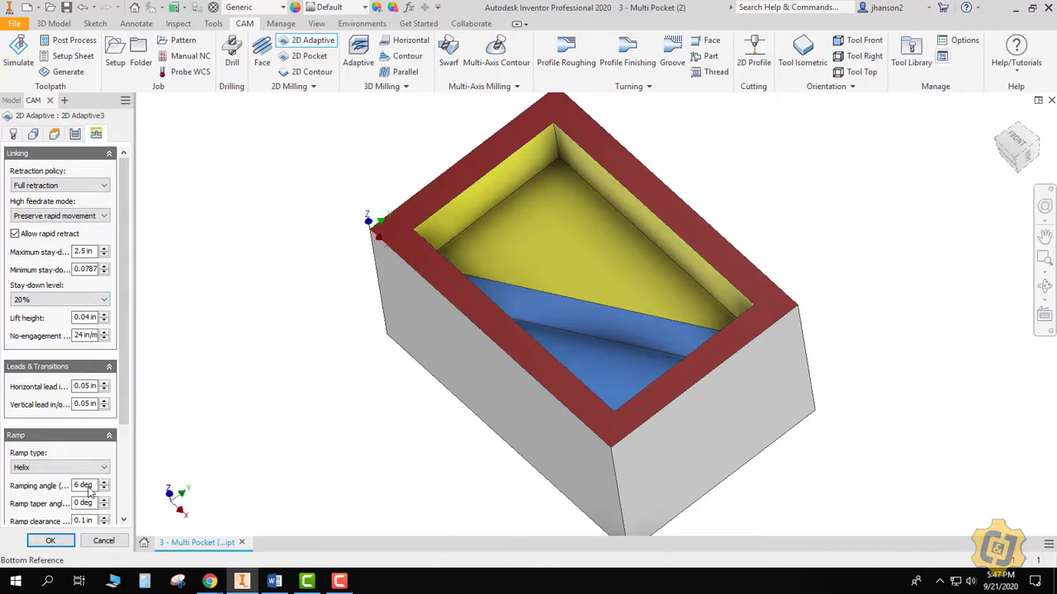
# Generate the 2D Adaptive3 toolpath and orbit the part to view it in the pocket.
pyautogui.click(50, 540)
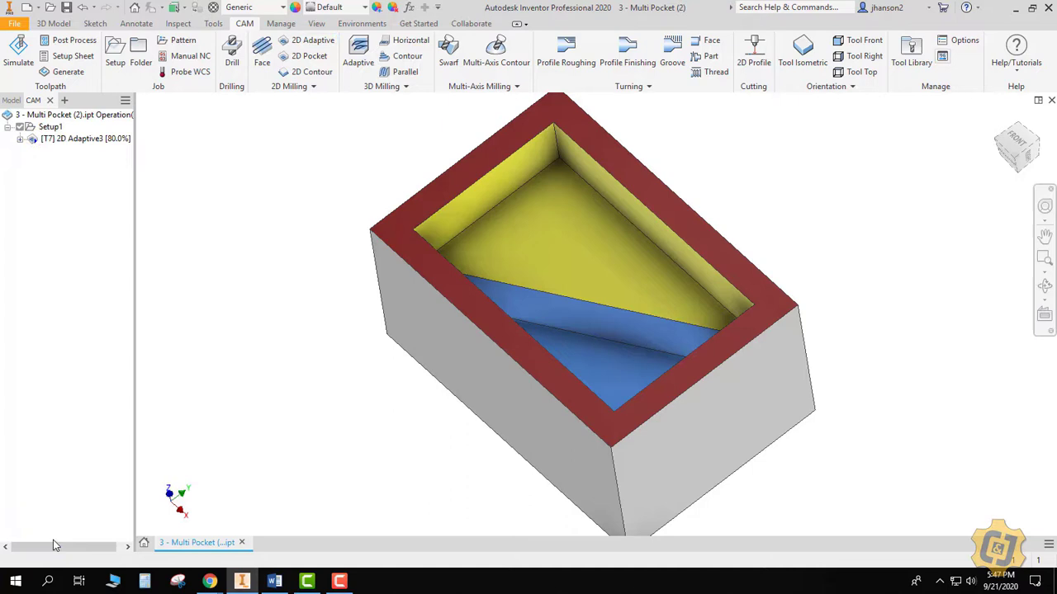
pyautogui.click(74, 138)
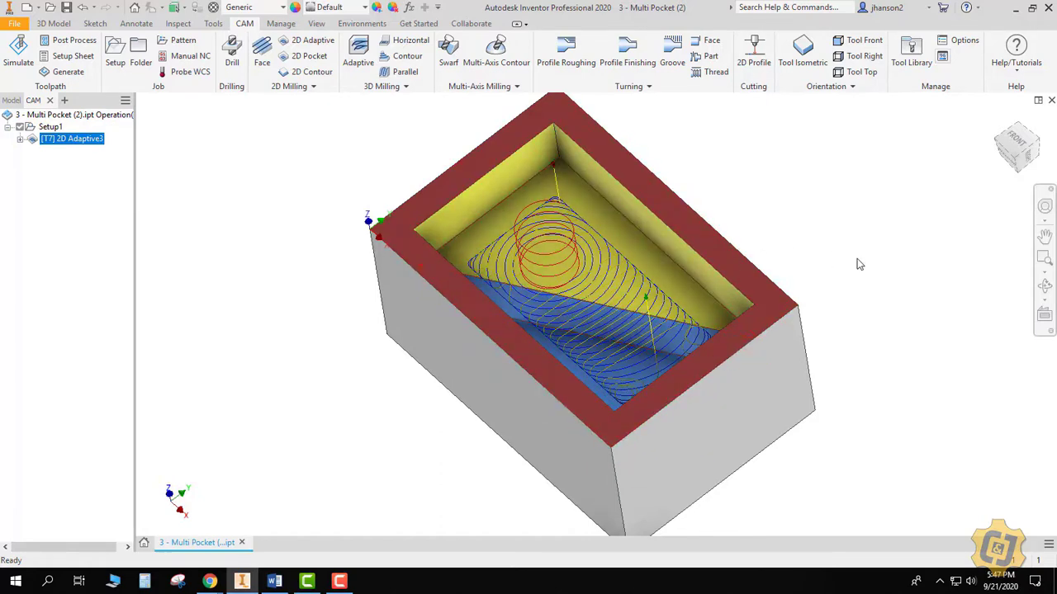
pyautogui.click(898, 275)
pyautogui.click(1044, 284)
pyautogui.moveTo(627, 314); pyautogui.dragTo(406, 253)
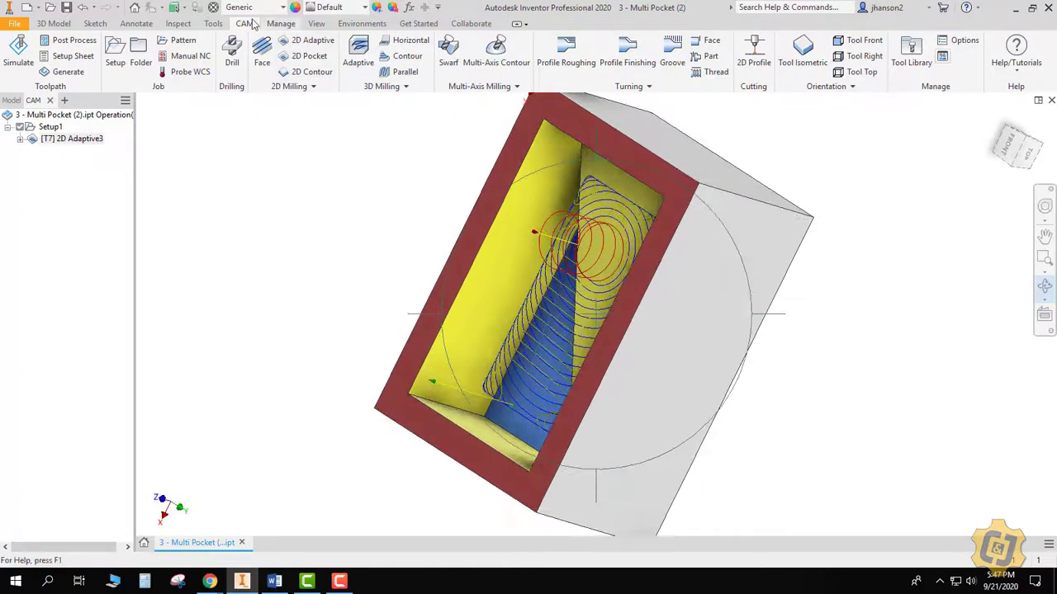
# Measure a pocket edge (1.000 in) and orbit the part to inspect the toolpath.
pyautogui.click(178, 23)
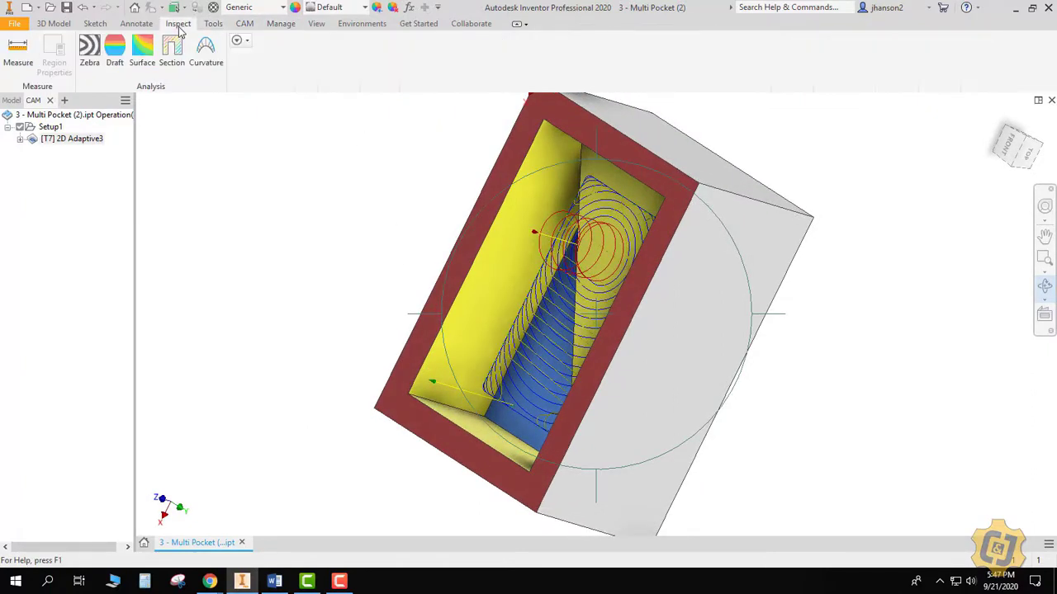
pyautogui.click(18, 51)
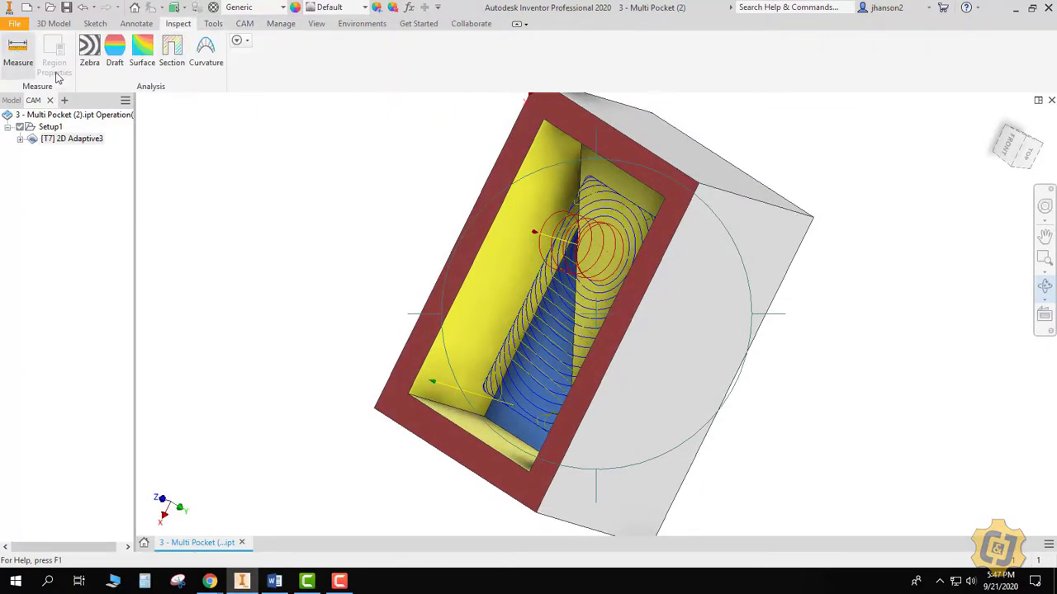
pyautogui.click(454, 405)
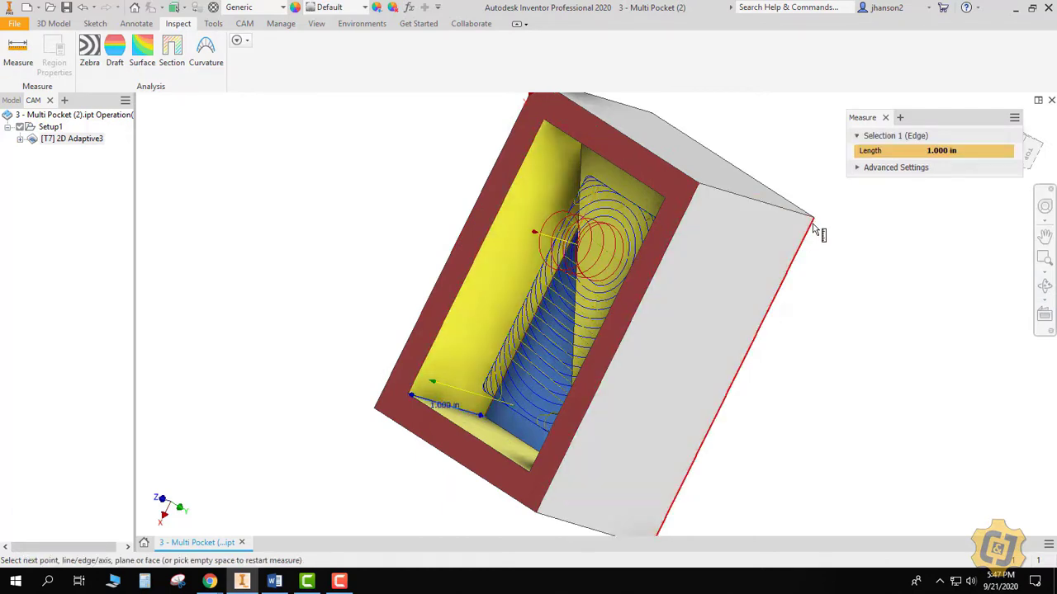
pyautogui.click(884, 118)
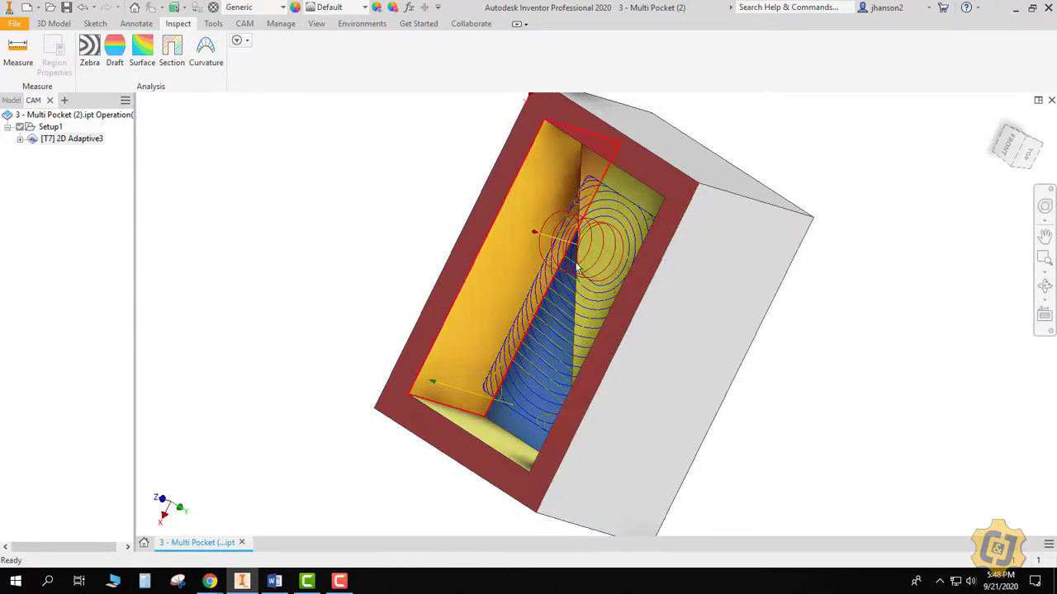
pyautogui.click(1044, 285)
pyautogui.moveTo(727, 314); pyautogui.dragTo(641, 250)
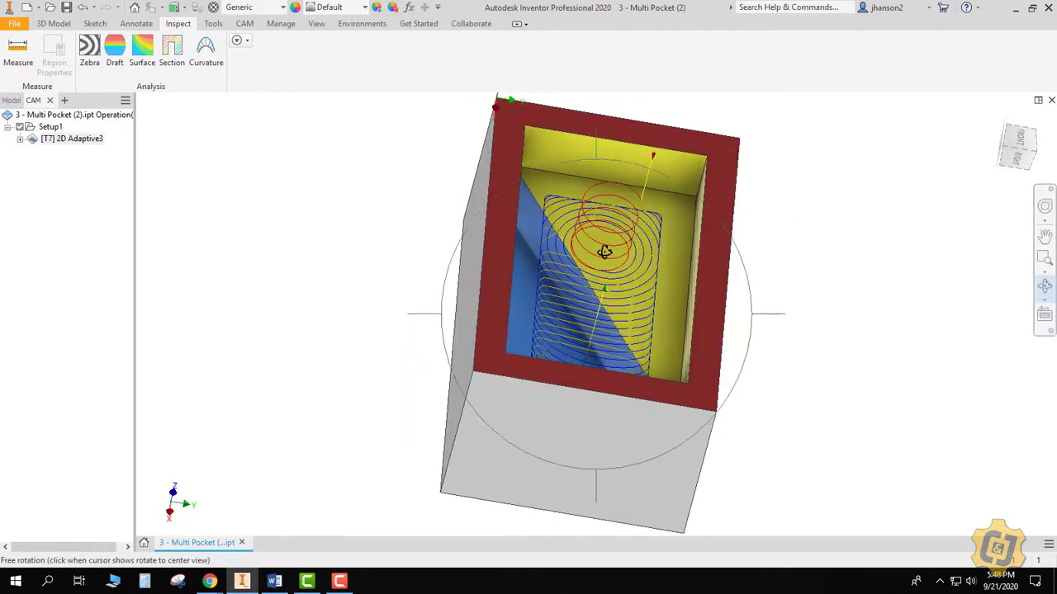
pyautogui.moveTo(549, 342); pyautogui.dragTo(535, 364)
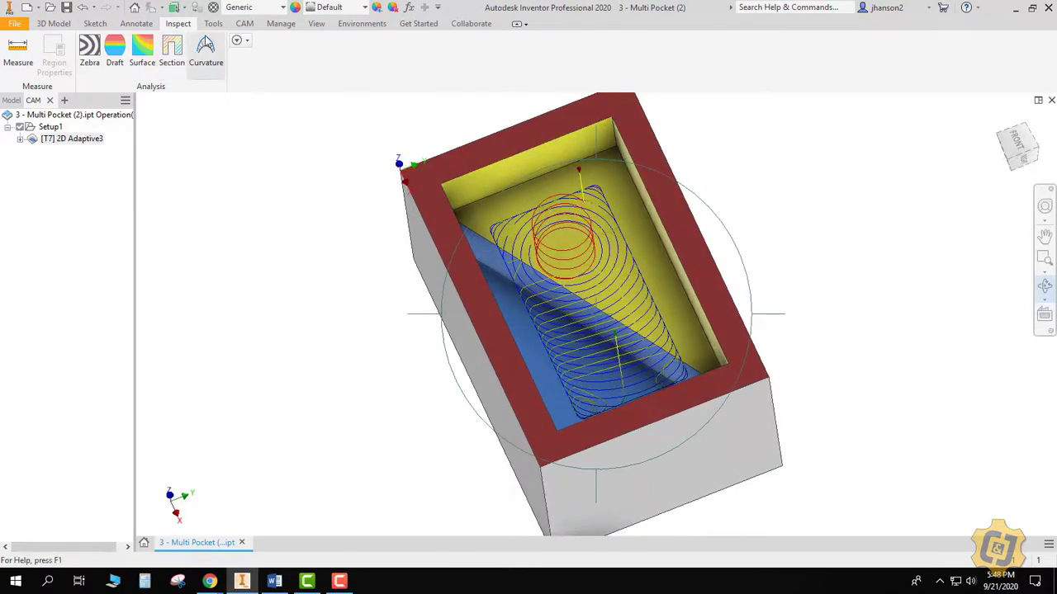
# Cancel a new 2D Adaptive and duplicate 2D Adaptive3 into 2D Adaptive3 (2).
pyautogui.click(244, 23)
pyautogui.click(304, 41)
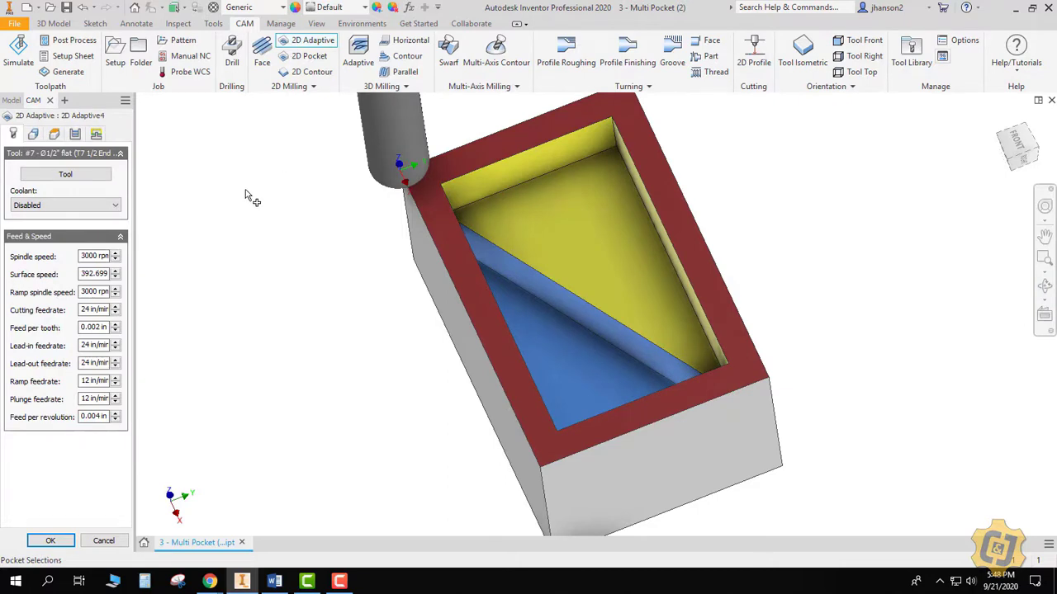
pyautogui.click(104, 541)
pyautogui.rightClick(83, 139)
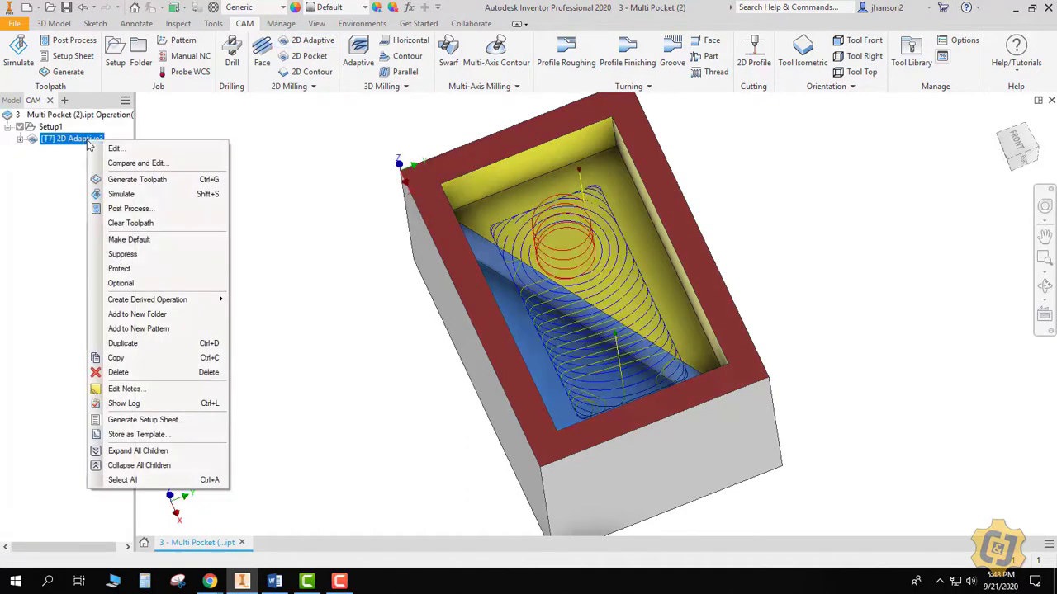
pyautogui.click(128, 344)
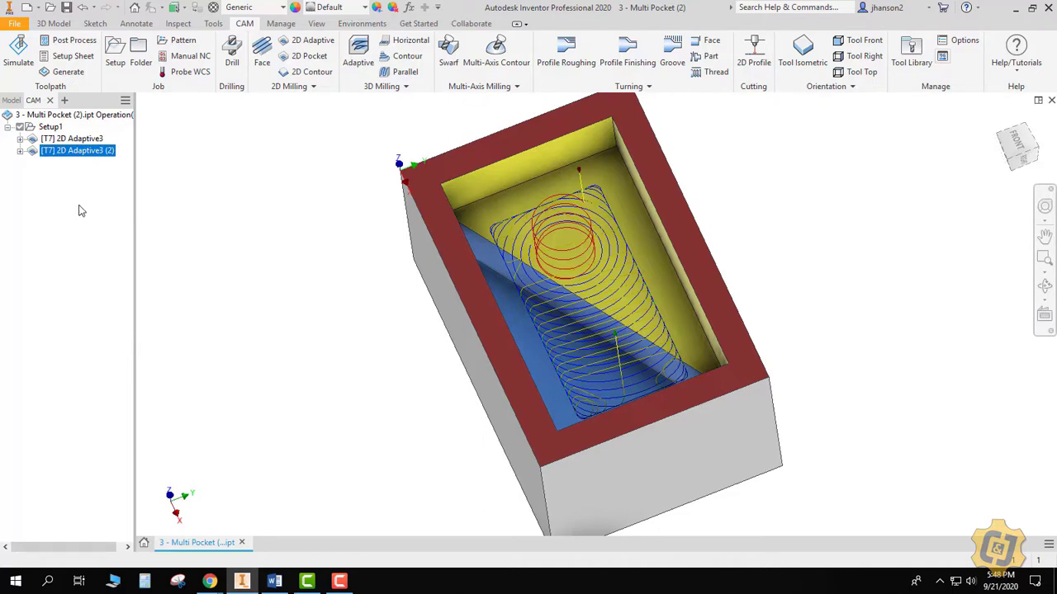
# Change 2D Adaptive3 (2)'s pocket selection to only the lower triangular pocket floor.
pyautogui.doubleClick(74, 151)
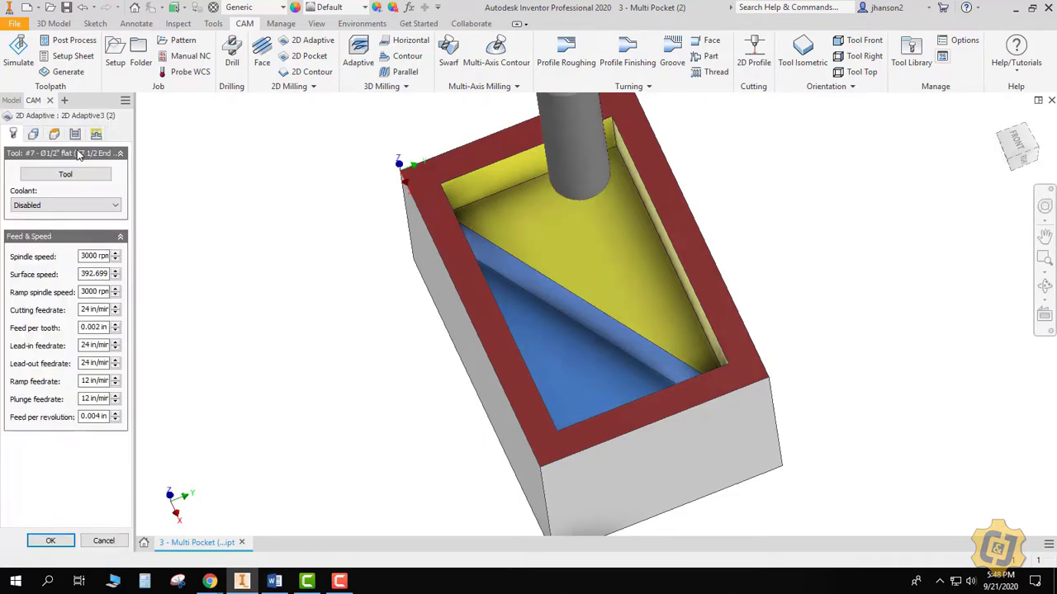
pyautogui.click(33, 135)
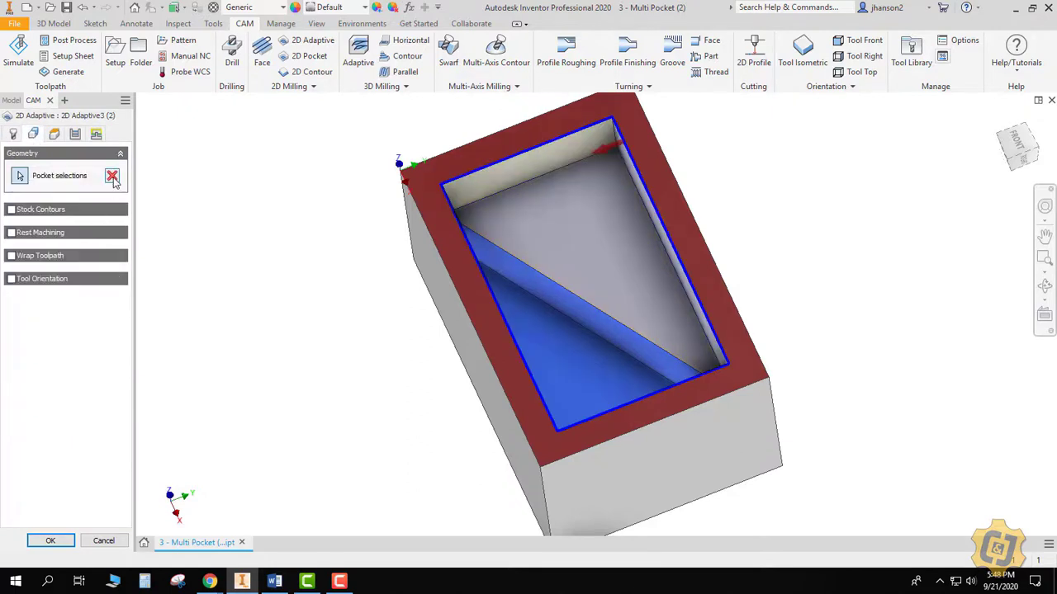
pyautogui.click(112, 176)
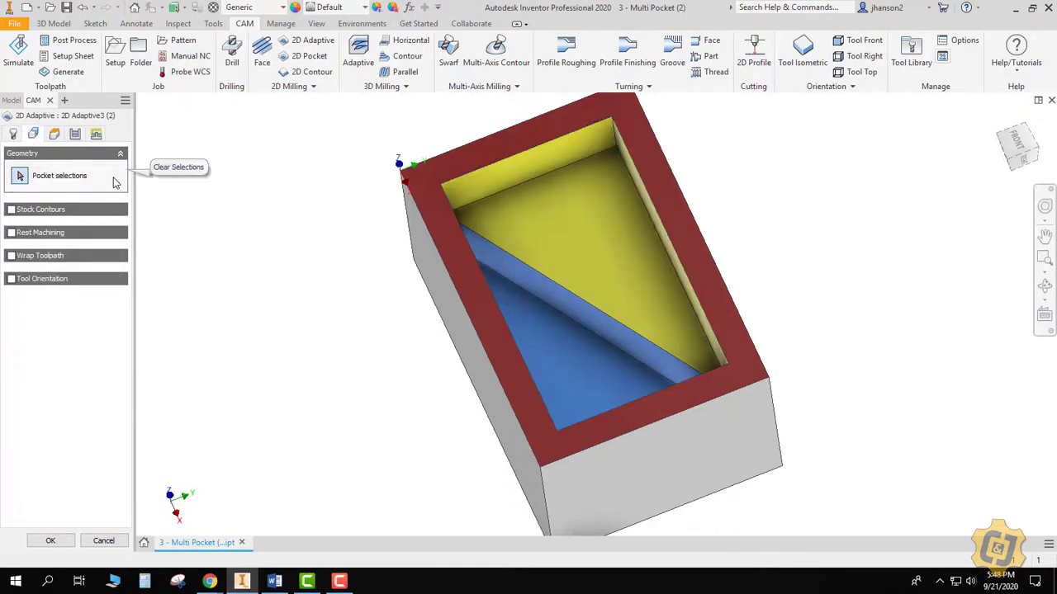
pyautogui.click(539, 356)
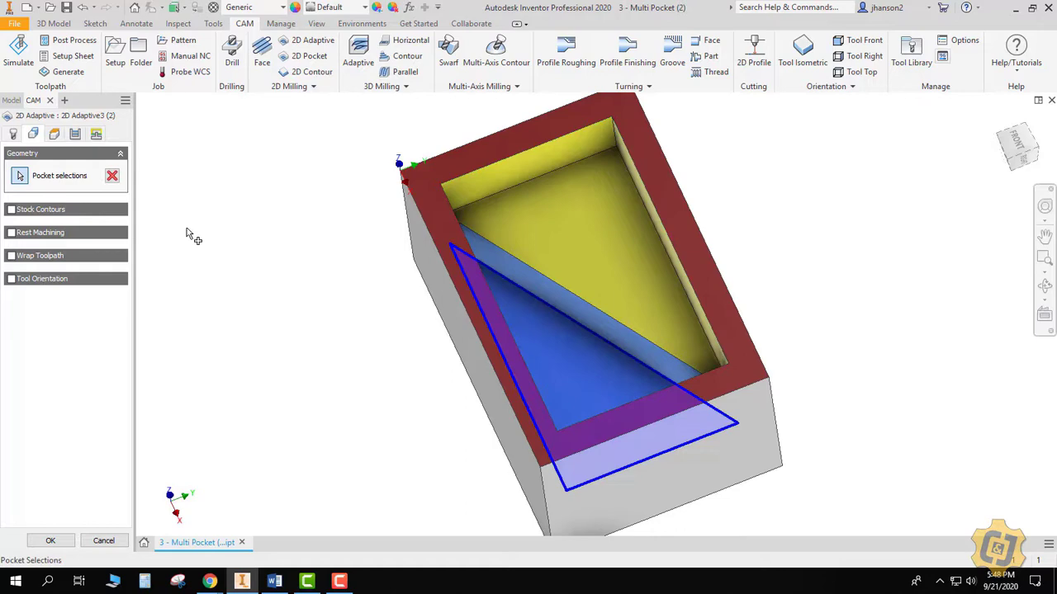
# Set Bottom Height to Selected contour(s) and Top Height to a picked face, then regenerate.
pyautogui.click(54, 135)
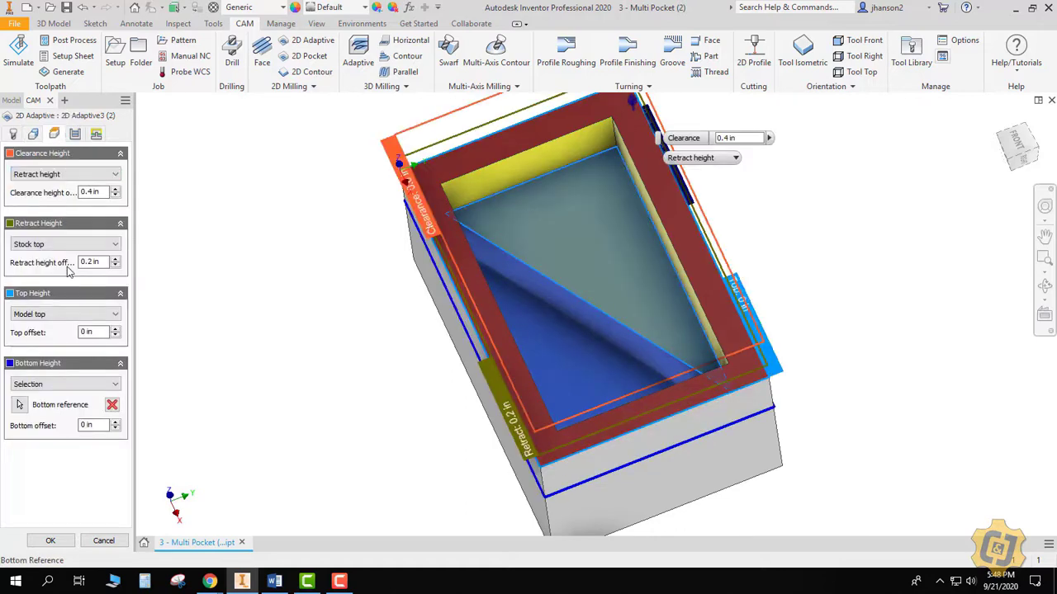
pyautogui.click(112, 405)
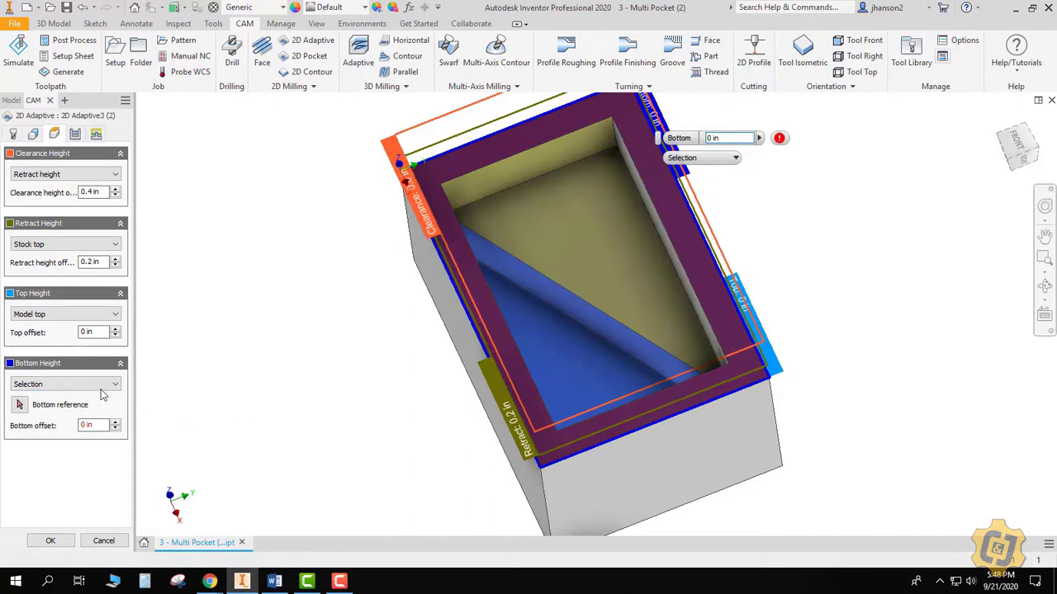
pyautogui.click(100, 387)
pyautogui.click(81, 459)
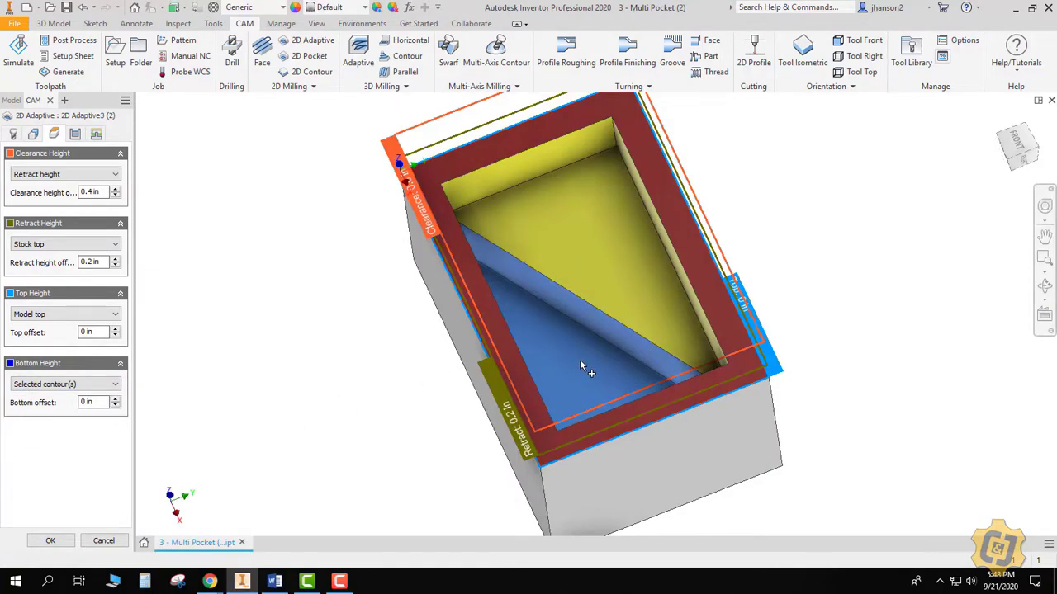
pyautogui.click(70, 321)
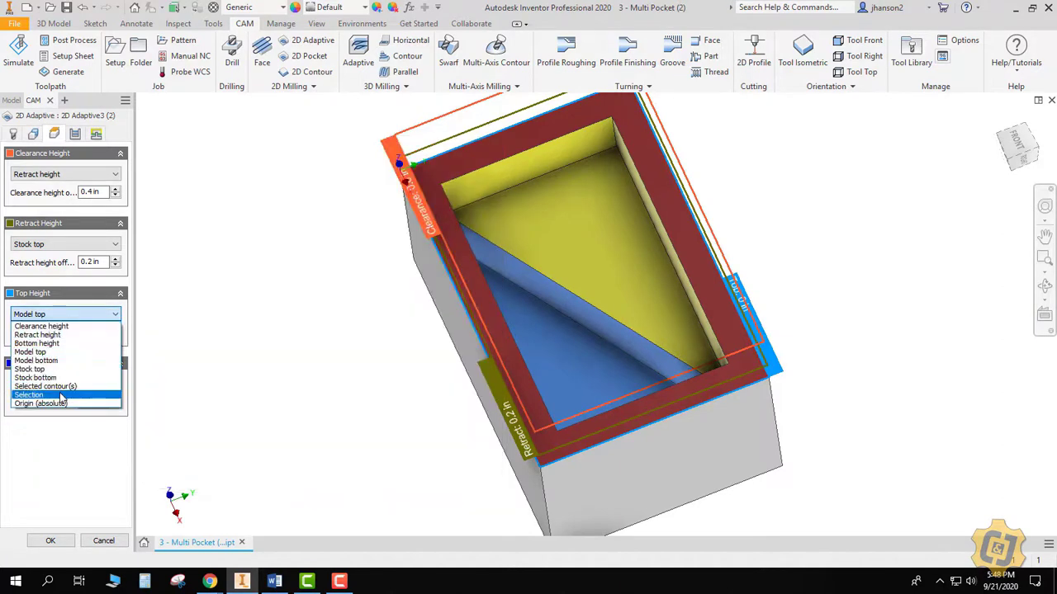
pyautogui.click(41, 398)
pyautogui.click(553, 283)
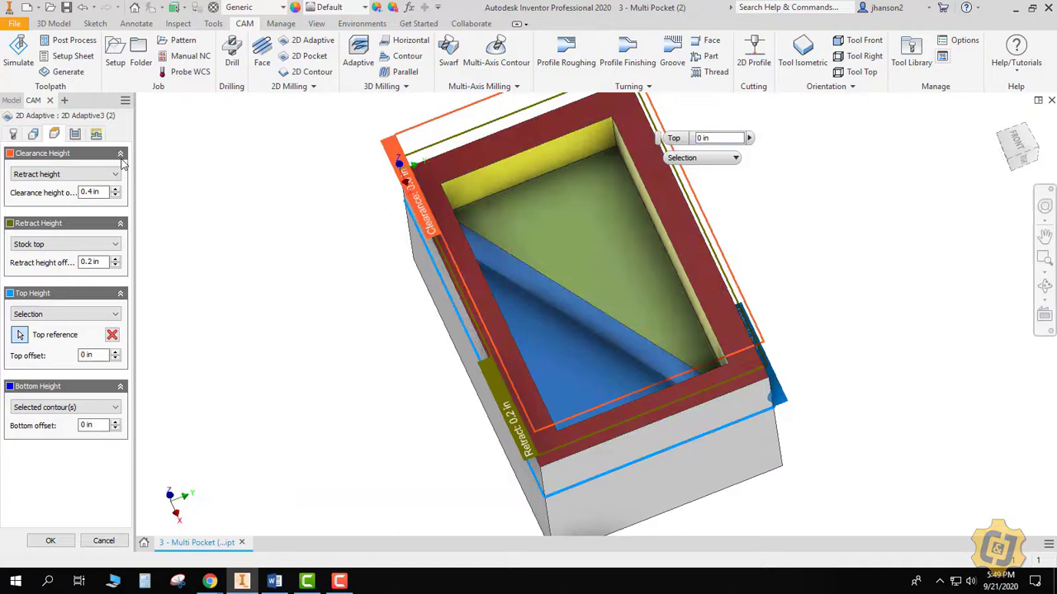
pyautogui.click(75, 134)
pyautogui.click(95, 136)
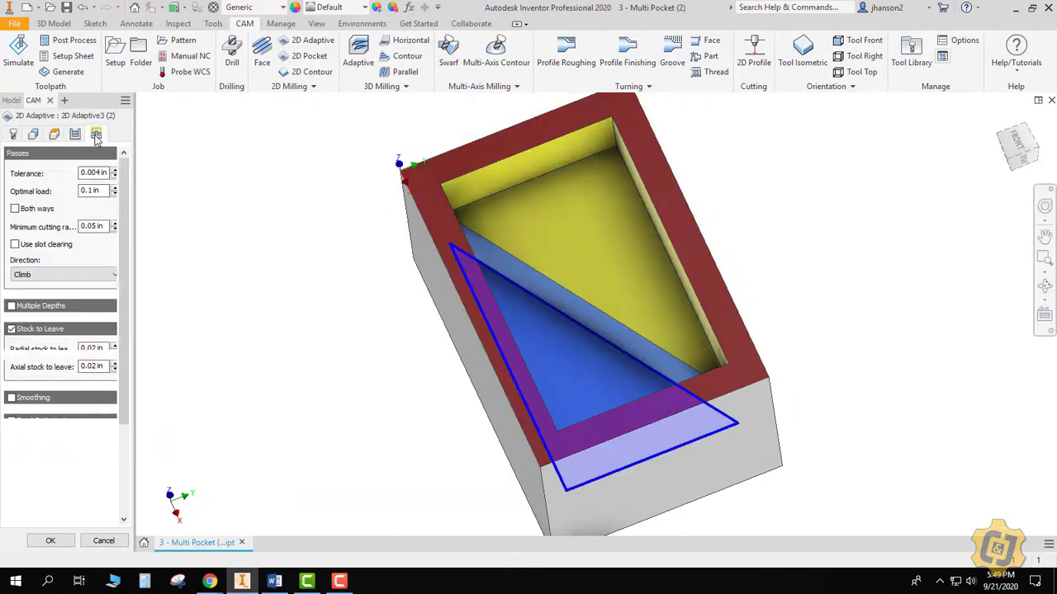
pyautogui.moveTo(93, 244)
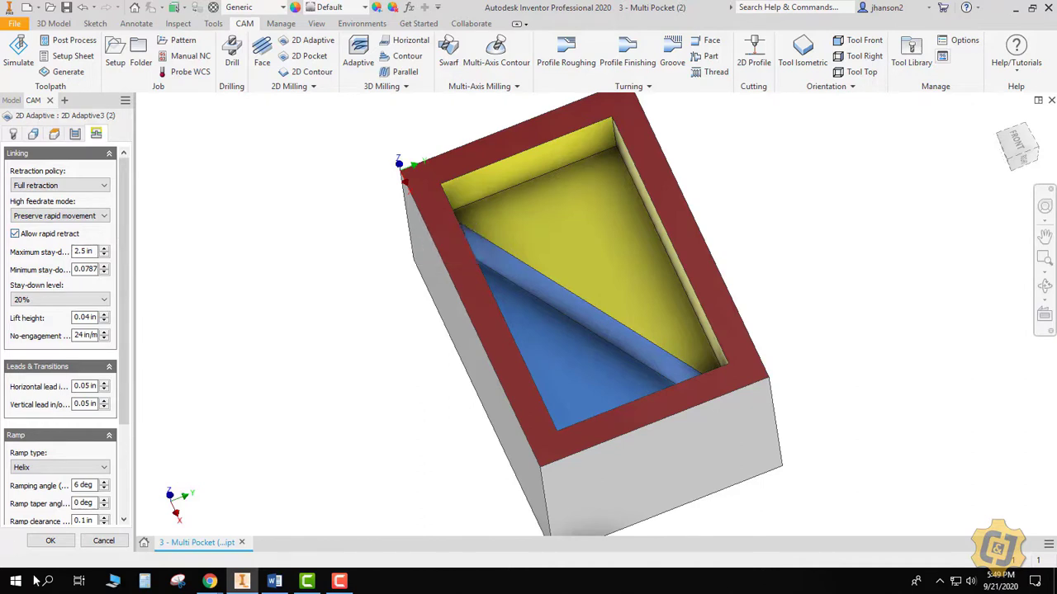
pyautogui.click(50, 540)
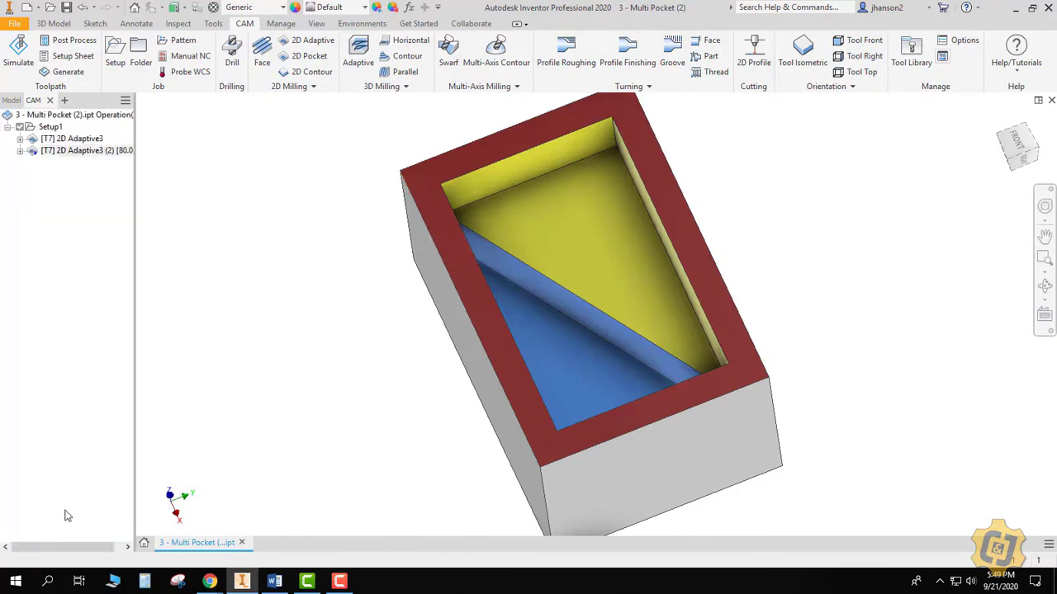
pyautogui.click(82, 142)
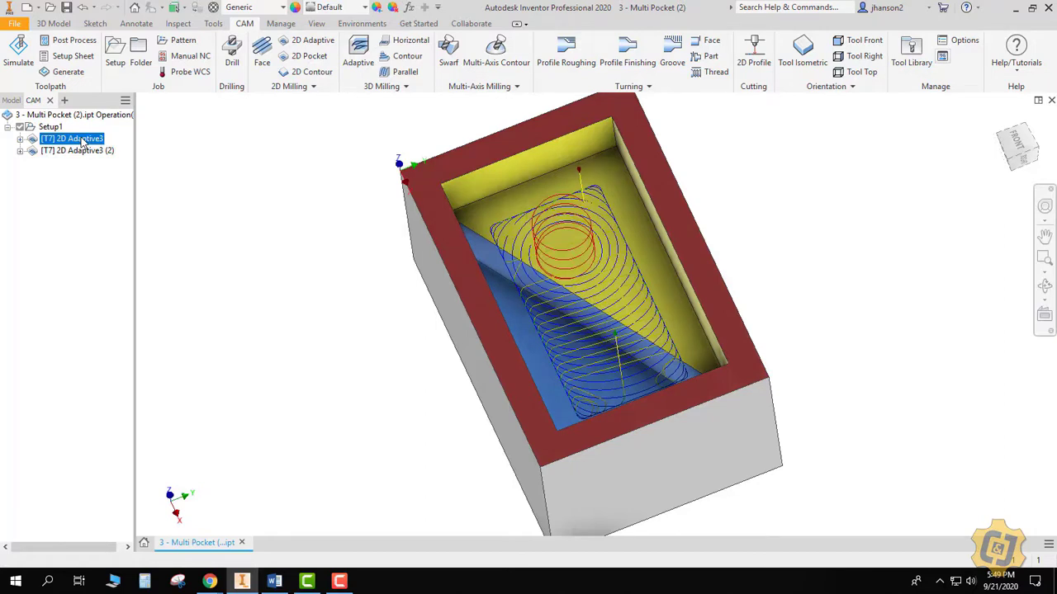
pyautogui.click(79, 152)
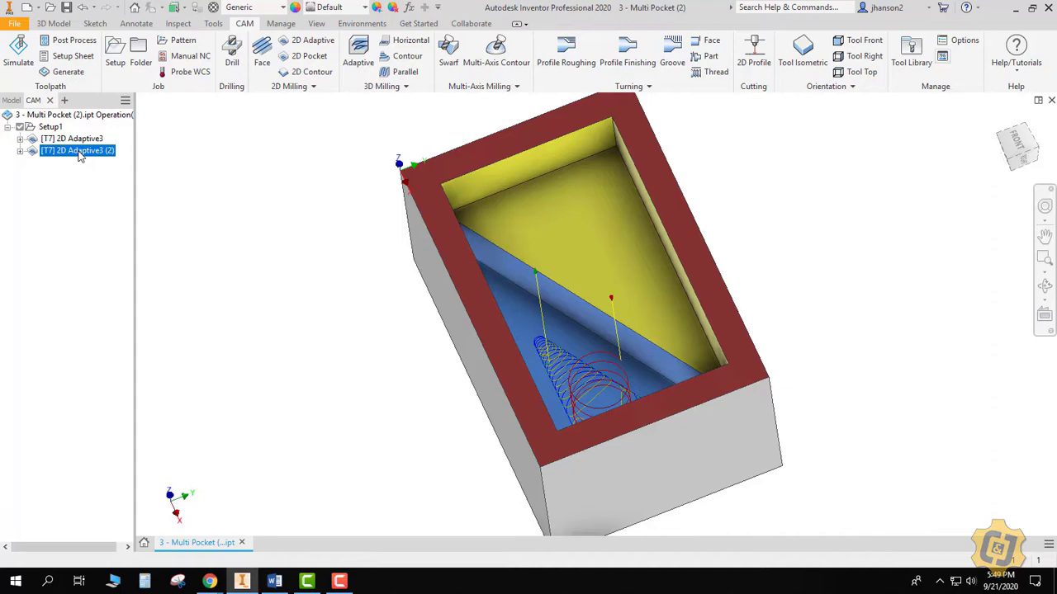
pyautogui.click(1043, 286)
pyautogui.moveTo(644, 347); pyautogui.dragTo(623, 401)
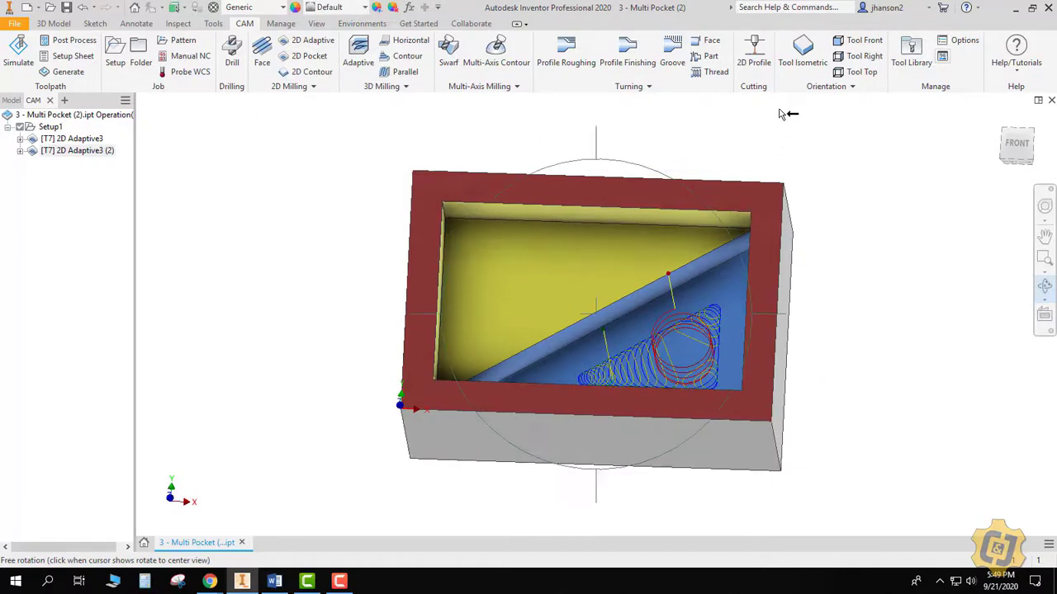
pyautogui.click(803, 51)
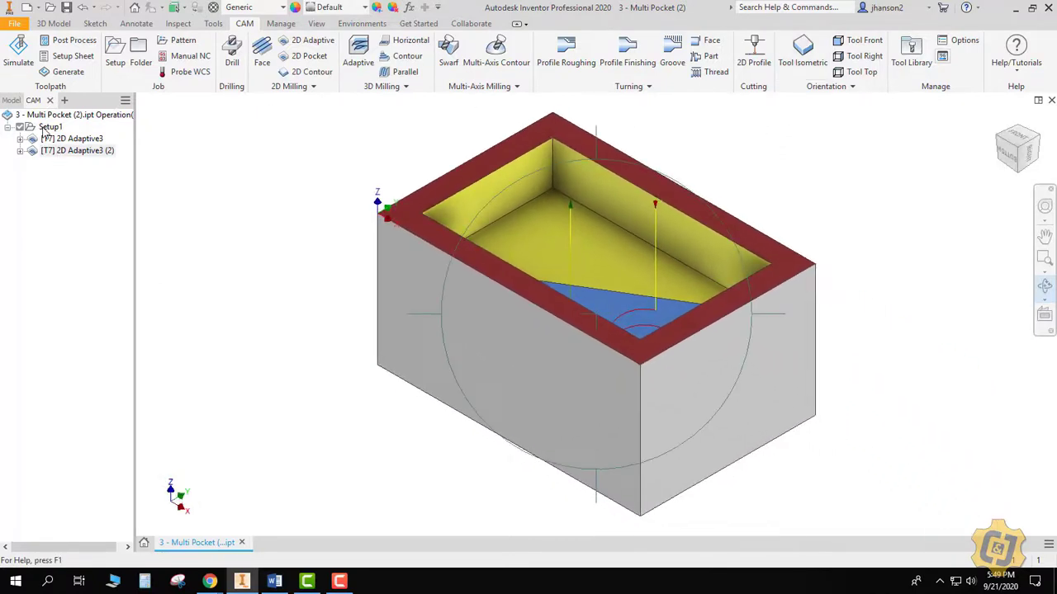
# Simulate all Setup1 operations at faster playback and orbit to view both cut pockets.
pyautogui.click(50, 126)
pyautogui.click(18, 53)
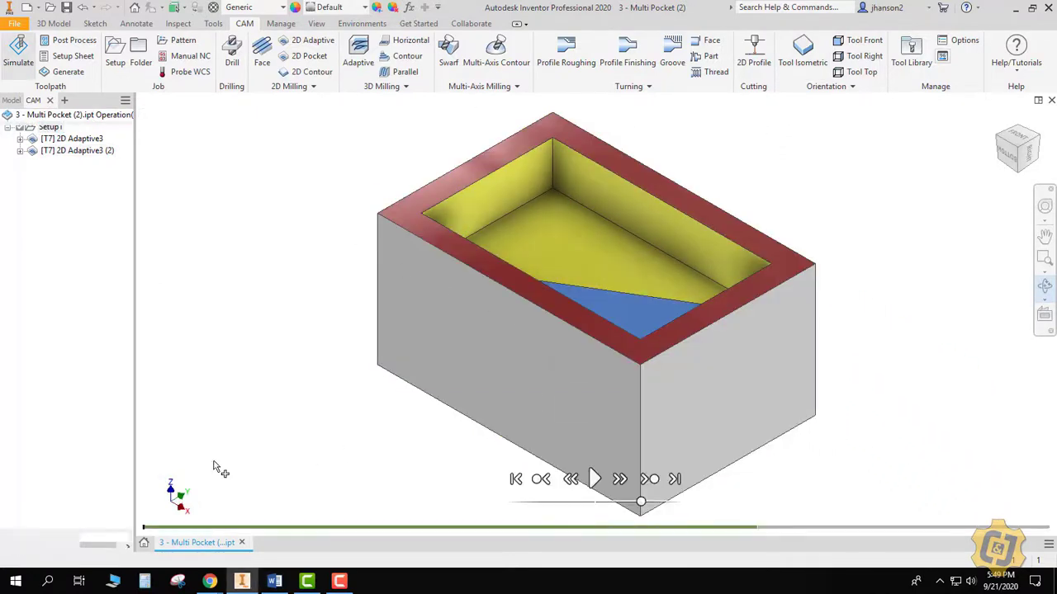
pyautogui.click(594, 479)
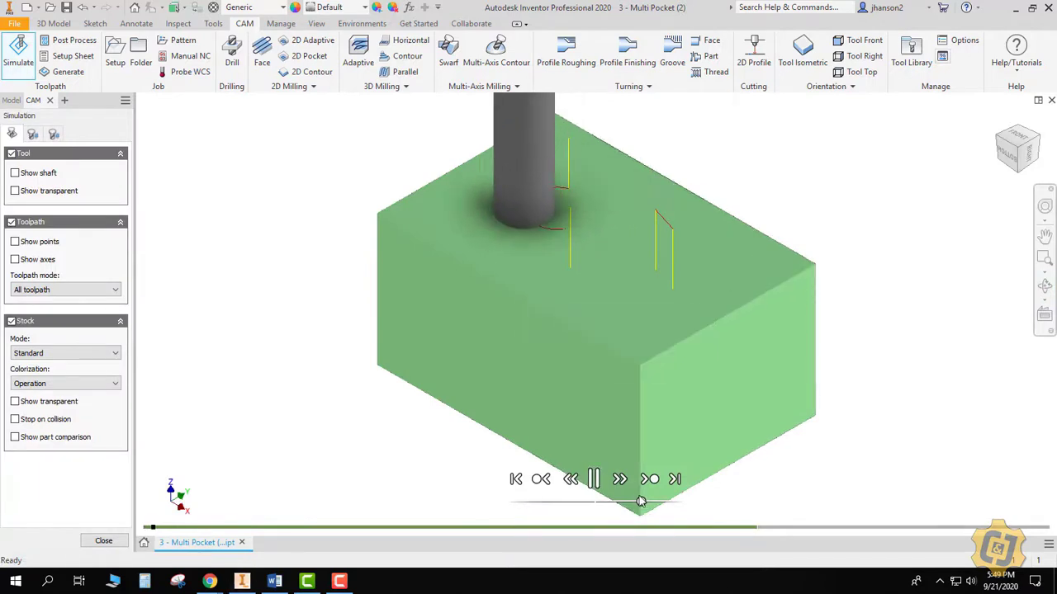
pyautogui.moveTo(641, 502); pyautogui.dragTo(683, 502)
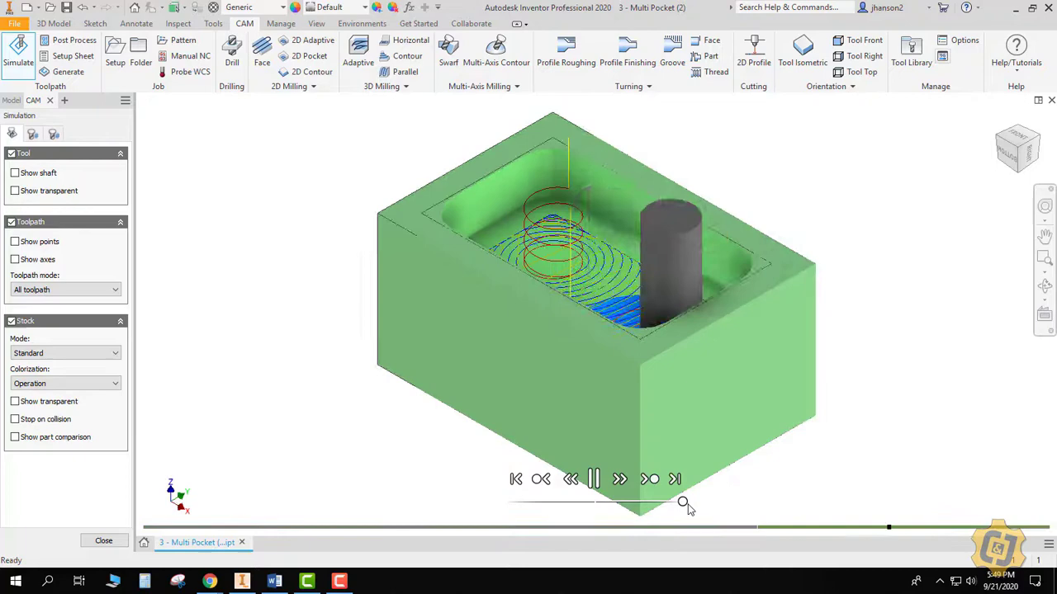
pyautogui.click(1044, 285)
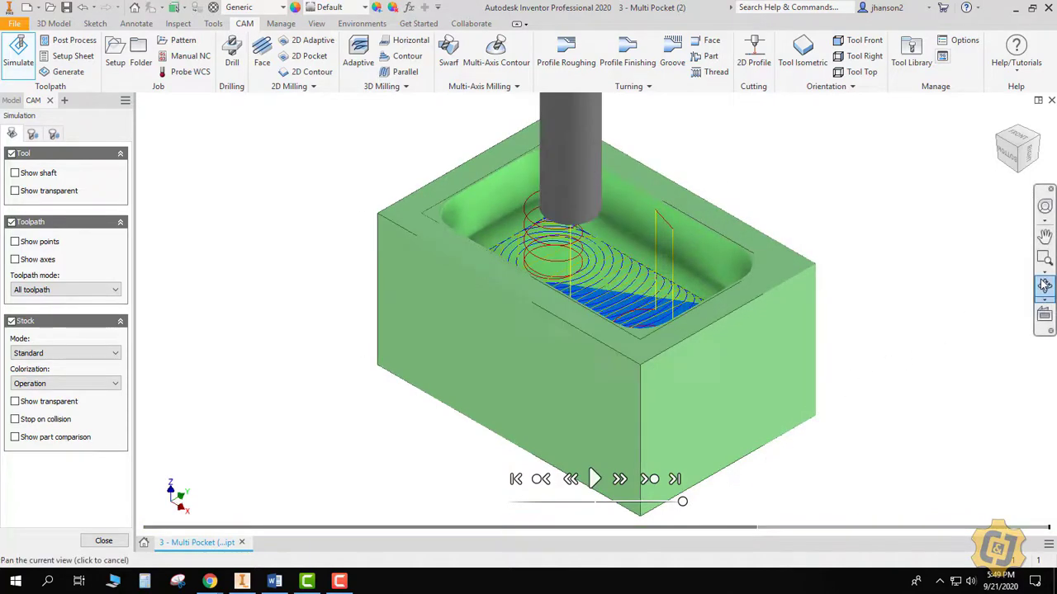
pyautogui.moveTo(637, 335)
pyautogui.mouseDown()
pyautogui.moveTo(627, 438)
pyautogui.moveTo(658, 377)
pyautogui.moveTo(568, 415)
pyautogui.moveTo(589, 389)
pyautogui.moveTo(570, 393)
pyautogui.mouseUp()
# Exit the simulation and start a 2D pocket operation on the rectangular pocket outline.
pyautogui.click(103, 540)
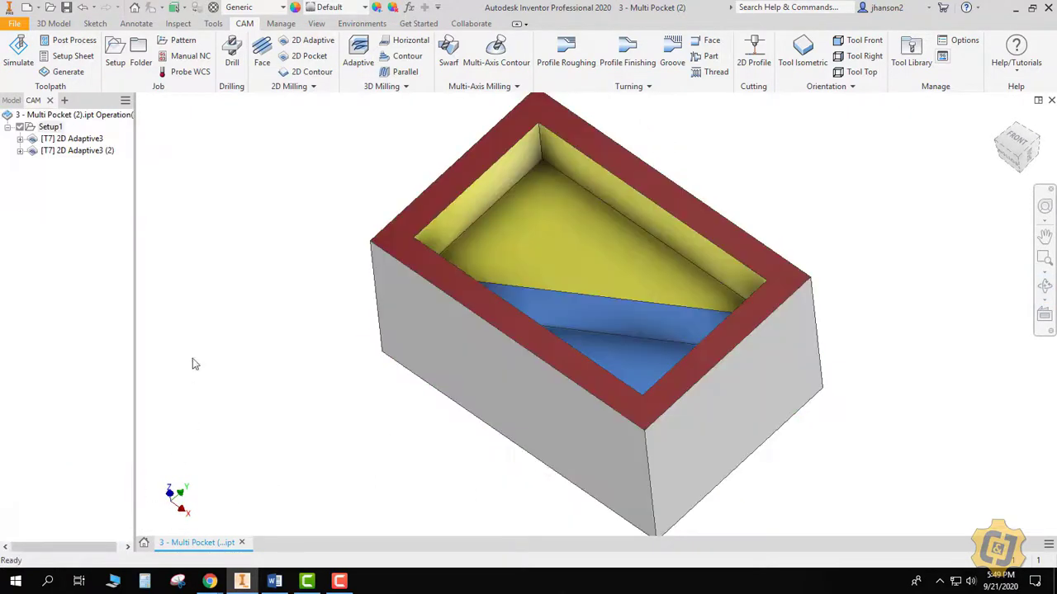
pyautogui.click(311, 57)
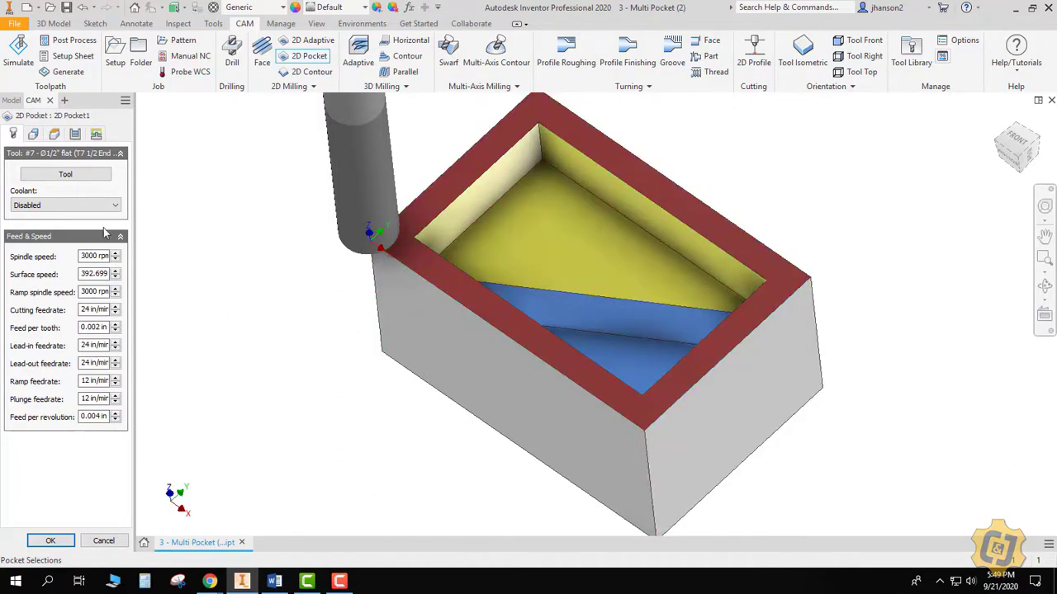
pyautogui.click(33, 134)
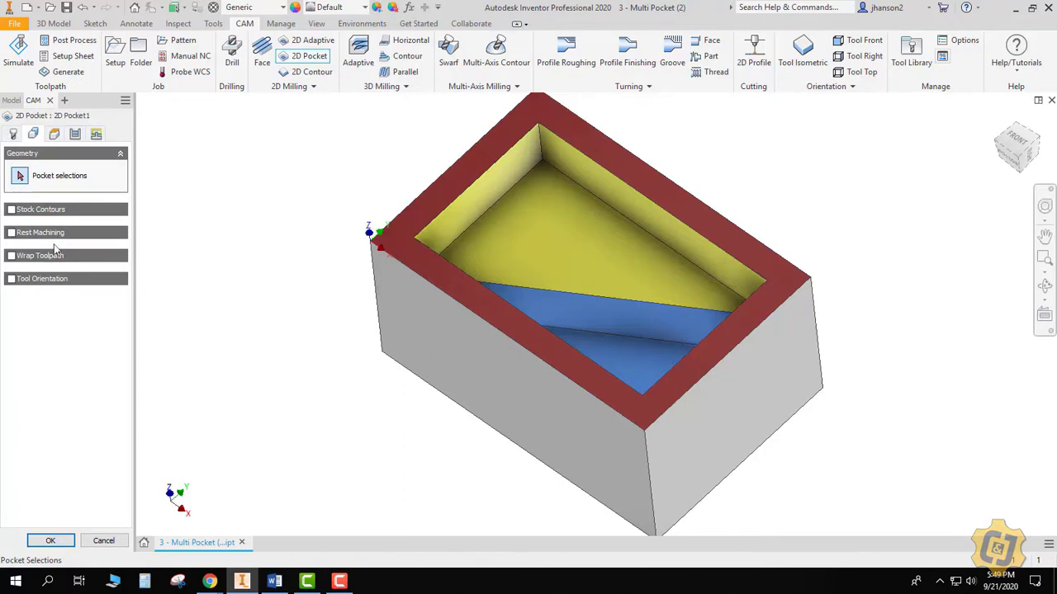
pyautogui.click(15, 134)
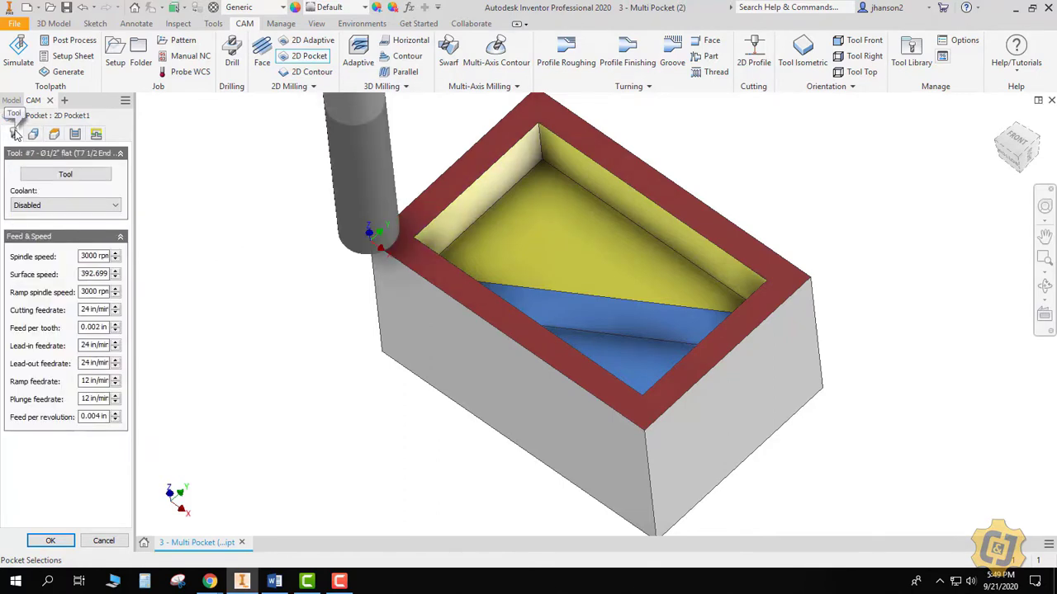
pyautogui.click(450, 208)
# Set the pocket's Bottom Height to Selection and Top Height to Model top.
pyautogui.click(54, 133)
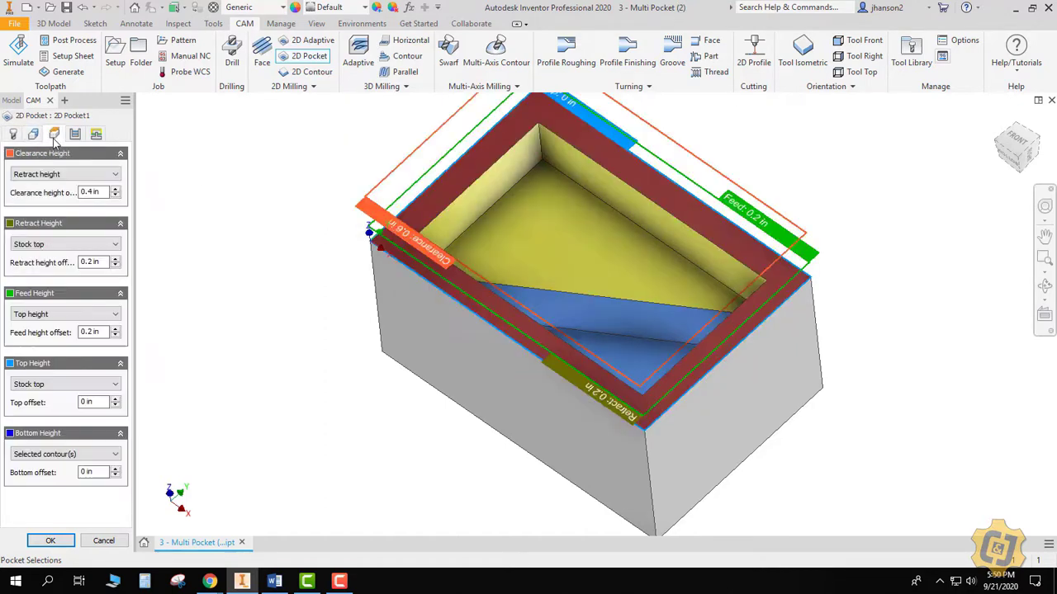
pyautogui.click(64, 456)
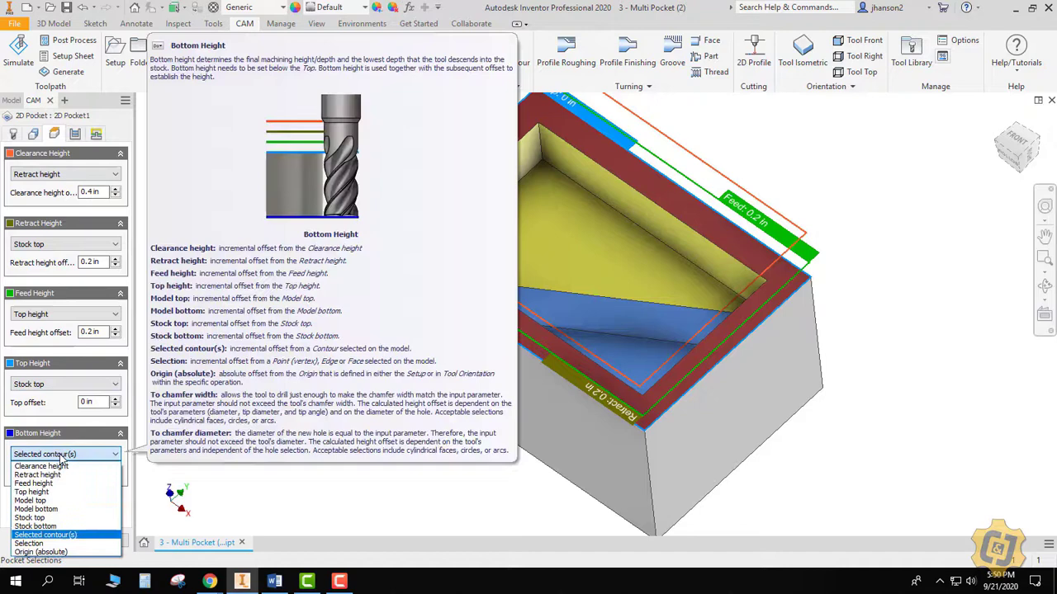
pyautogui.click(28, 544)
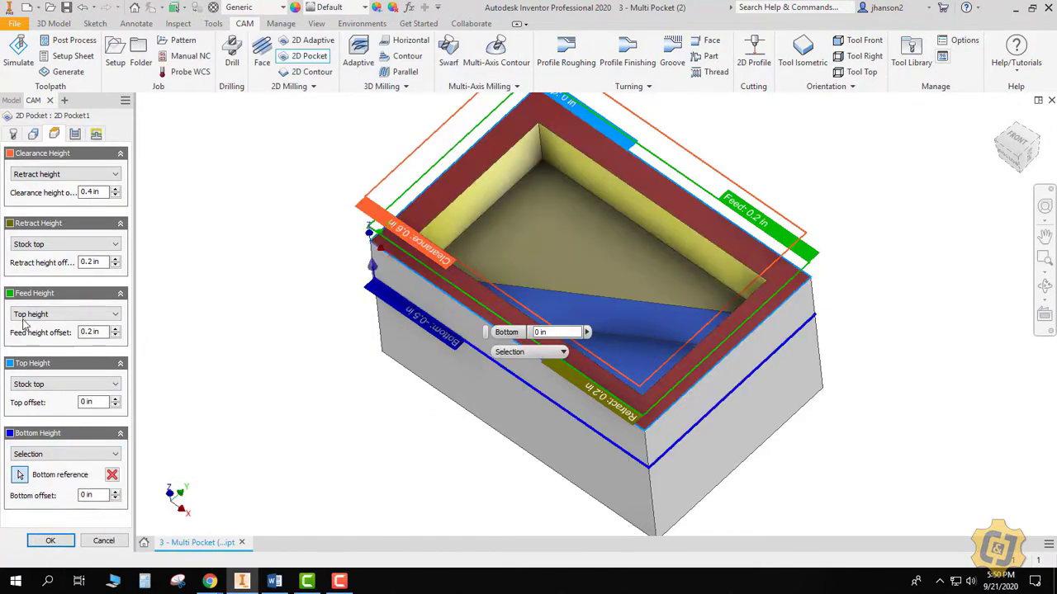
pyautogui.click(44, 385)
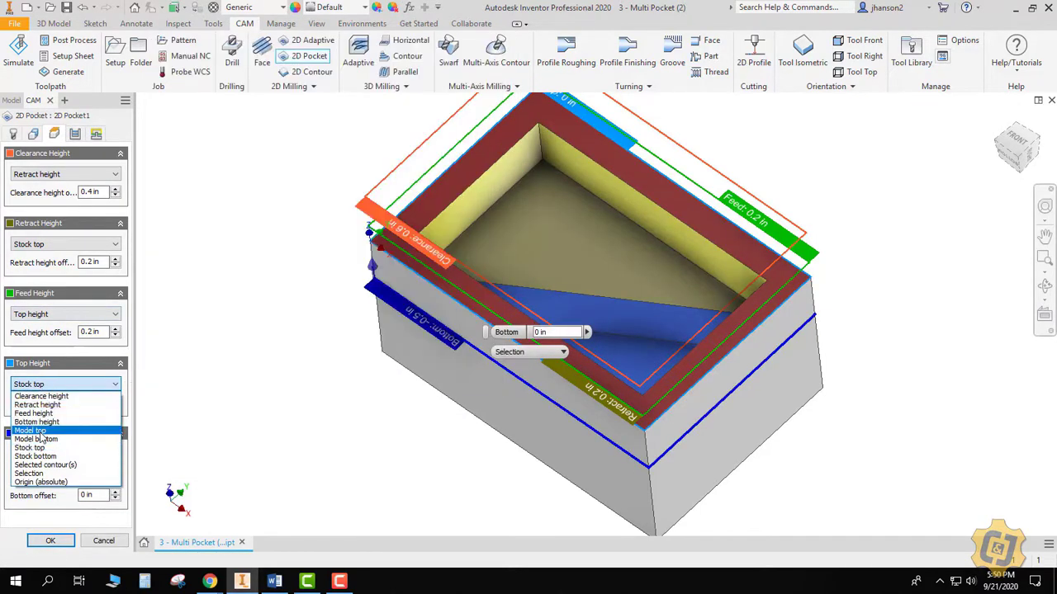
pyautogui.click(46, 422)
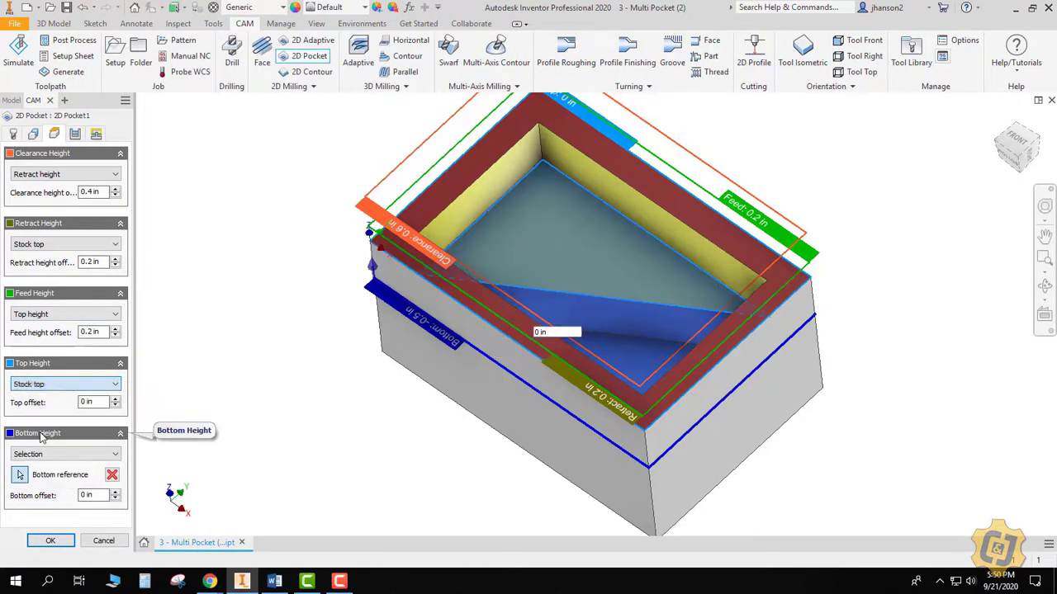
pyautogui.click(75, 134)
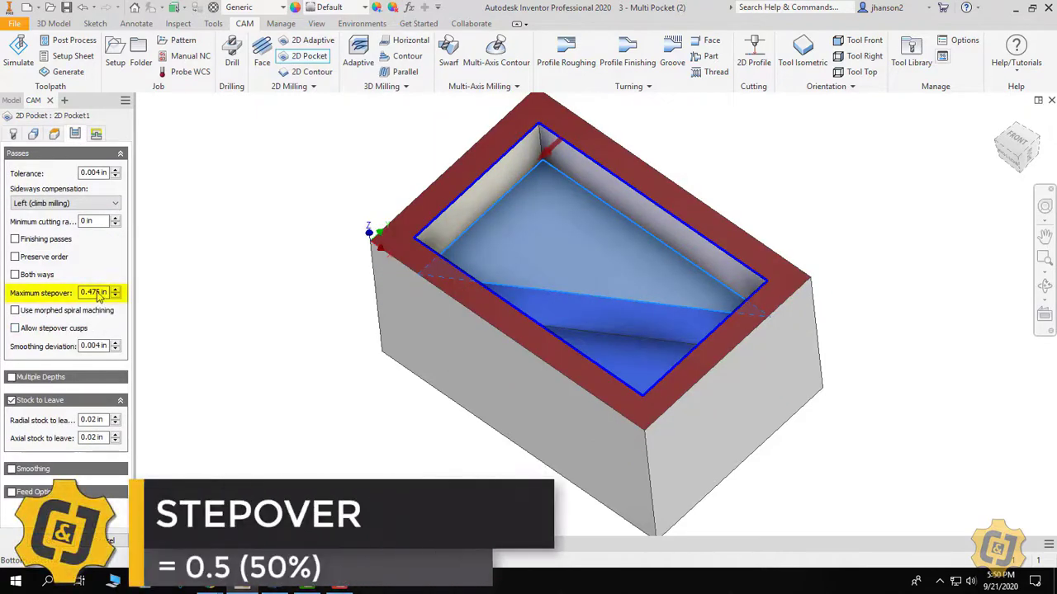
# Edit the maximum stepover expression to give 0.25 in, and select axial stock to leave for replacement with 0.
pyautogui.rightClick(98, 294)
pyautogui.click(165, 373)
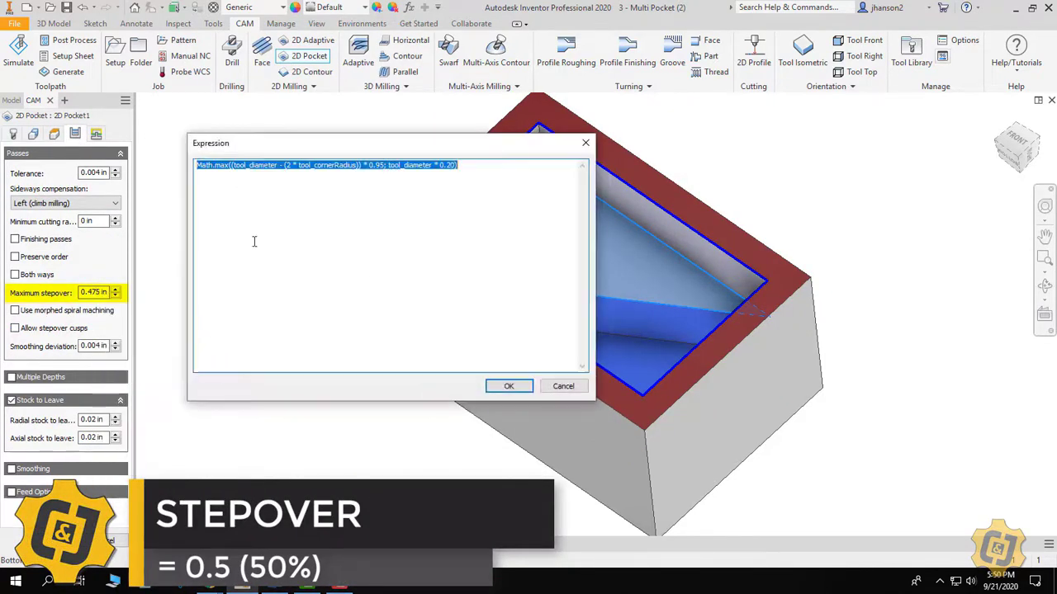
pyautogui.click(382, 166)
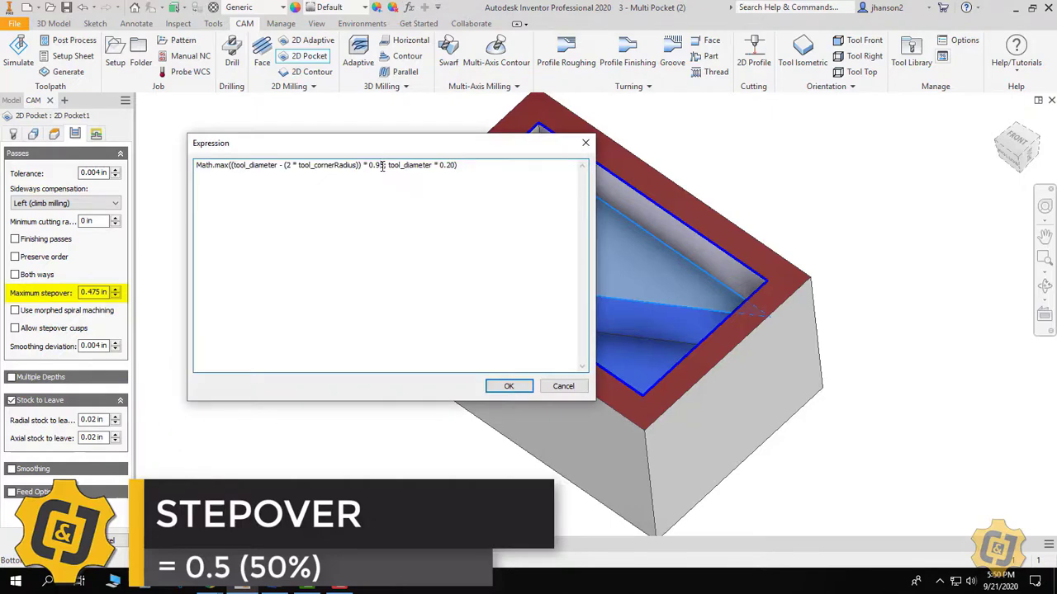
pyautogui.click(509, 385)
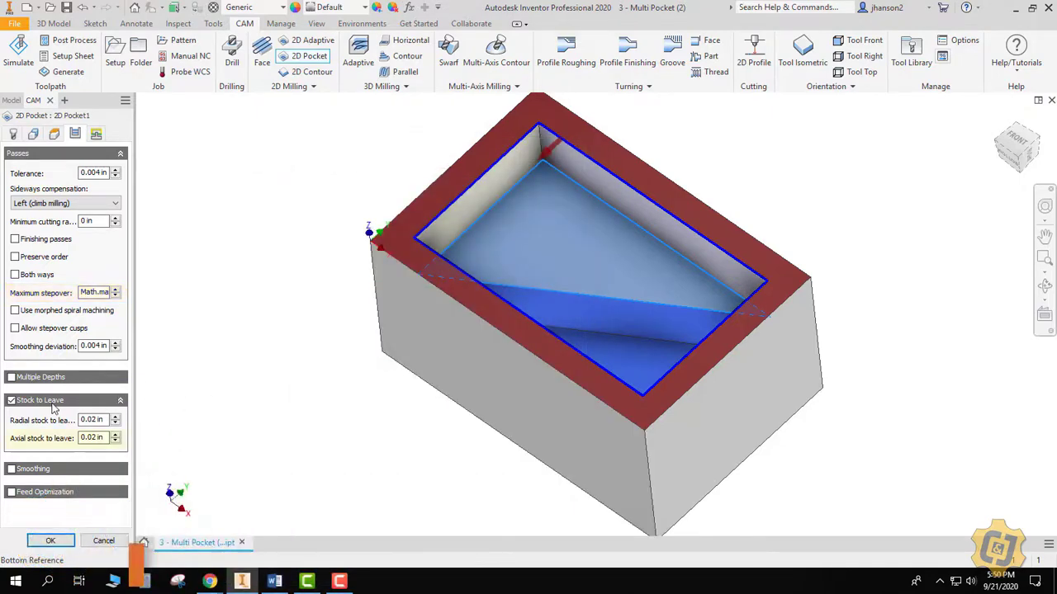
pyautogui.moveTo(104, 440); pyautogui.dragTo(83, 440)
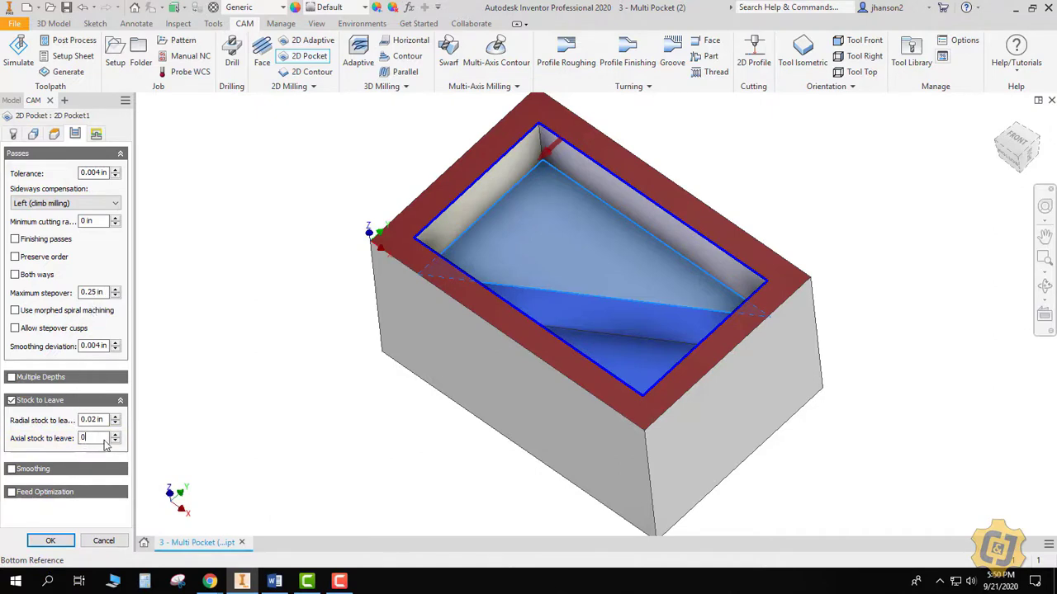
# Give 2D Pocket1 a 0.04 in lift height and 6° ramping angle, and generate its toolpath.
pyautogui.click(96, 134)
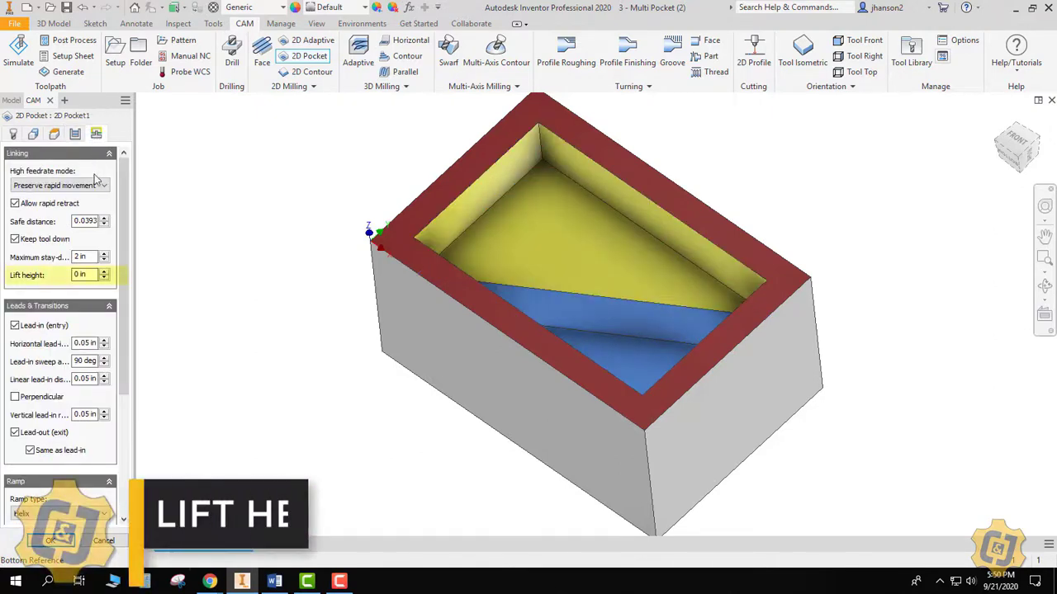
pyautogui.moveTo(83, 276); pyautogui.dragTo(67, 277)
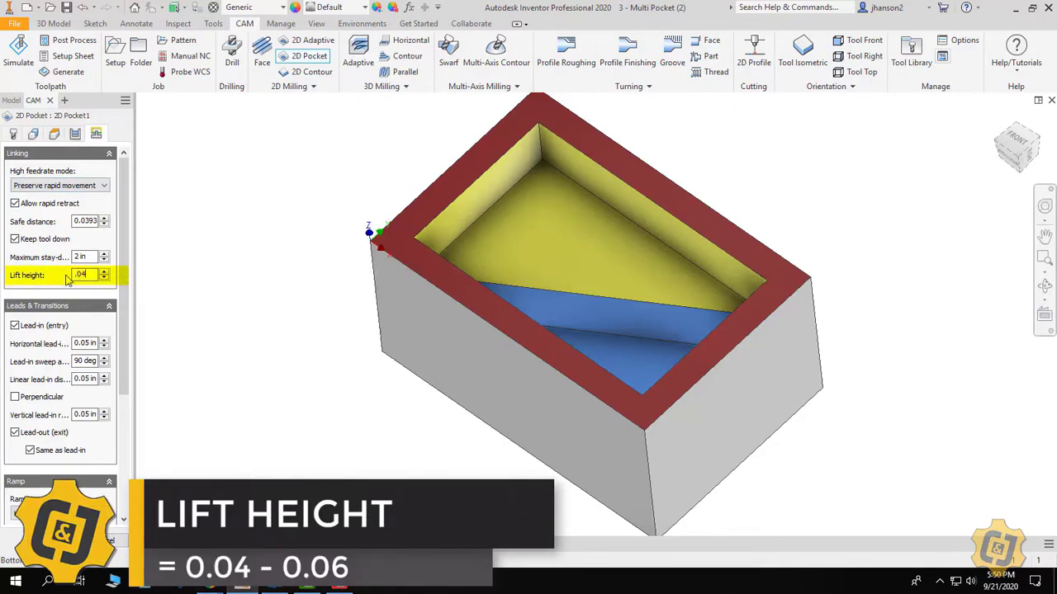
pyautogui.write('.04')
pyautogui.scroll(-5, 118, 357)
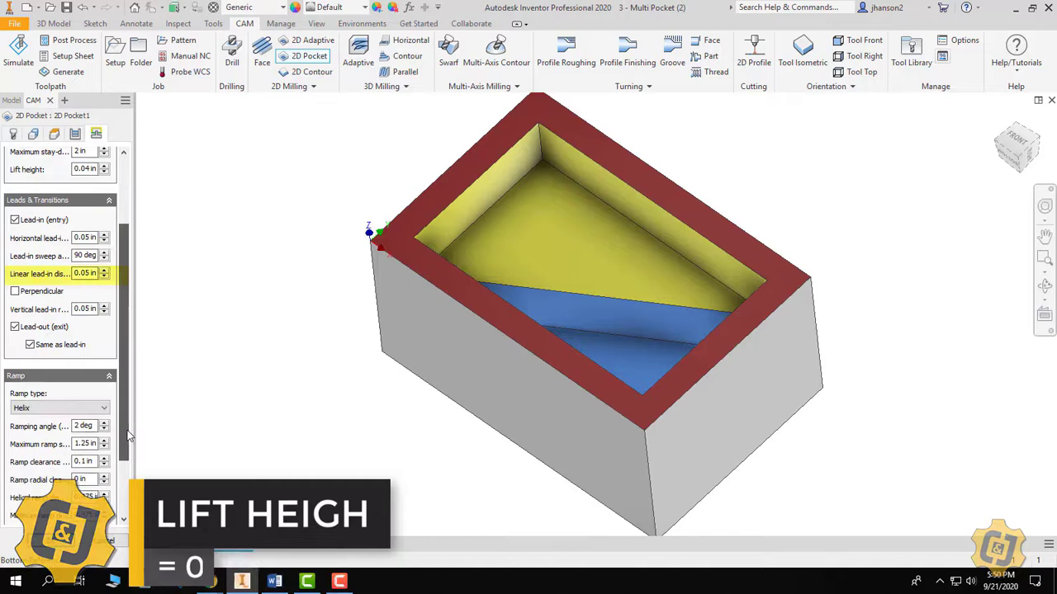
pyautogui.moveTo(99, 425); pyautogui.dragTo(61, 428)
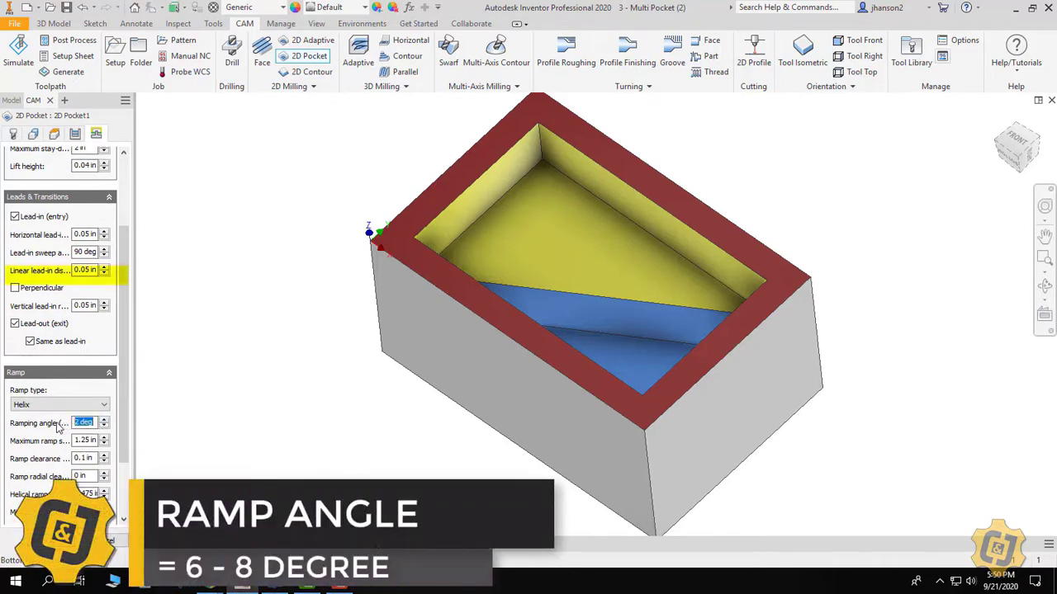
pyautogui.write('6')
pyautogui.press('Return')
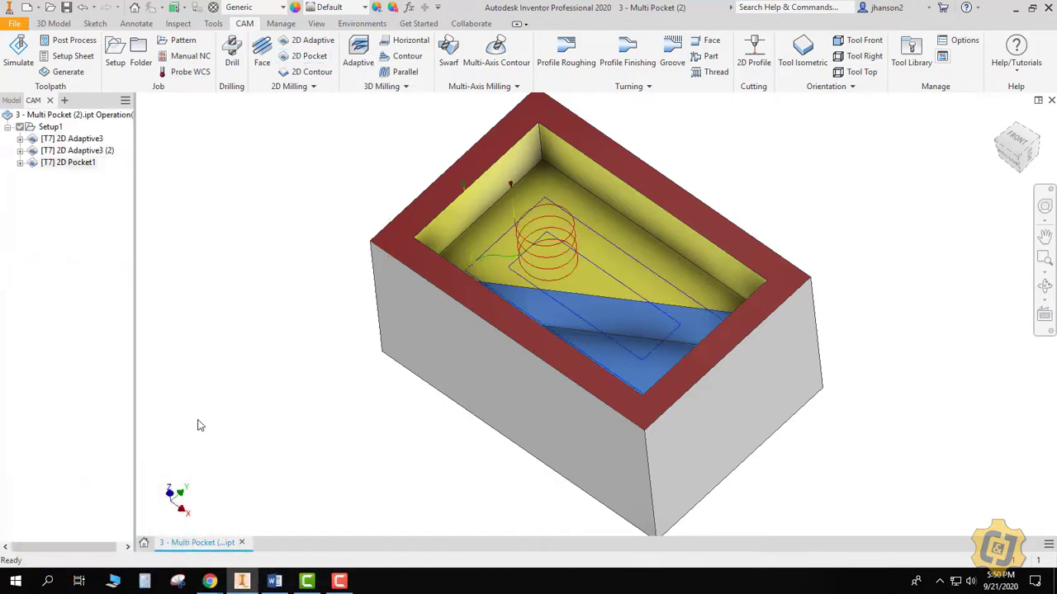
# Orbit the part to inspect the 2D Pocket1 toolpath and pocket floor.
pyautogui.click(72, 164)
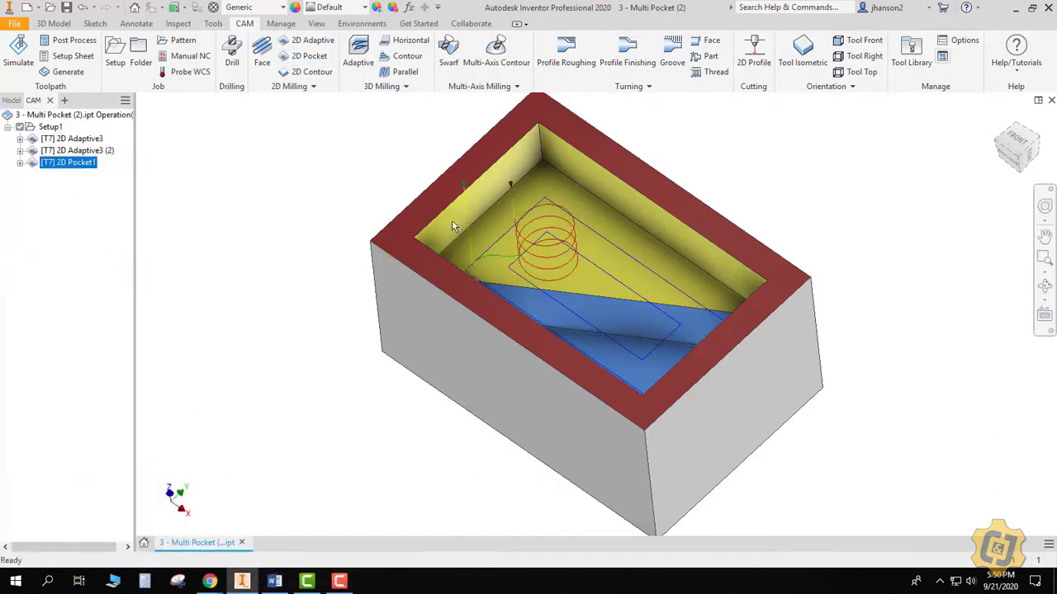
pyautogui.click(1044, 286)
pyautogui.moveTo(669, 300); pyautogui.dragTo(592, 221)
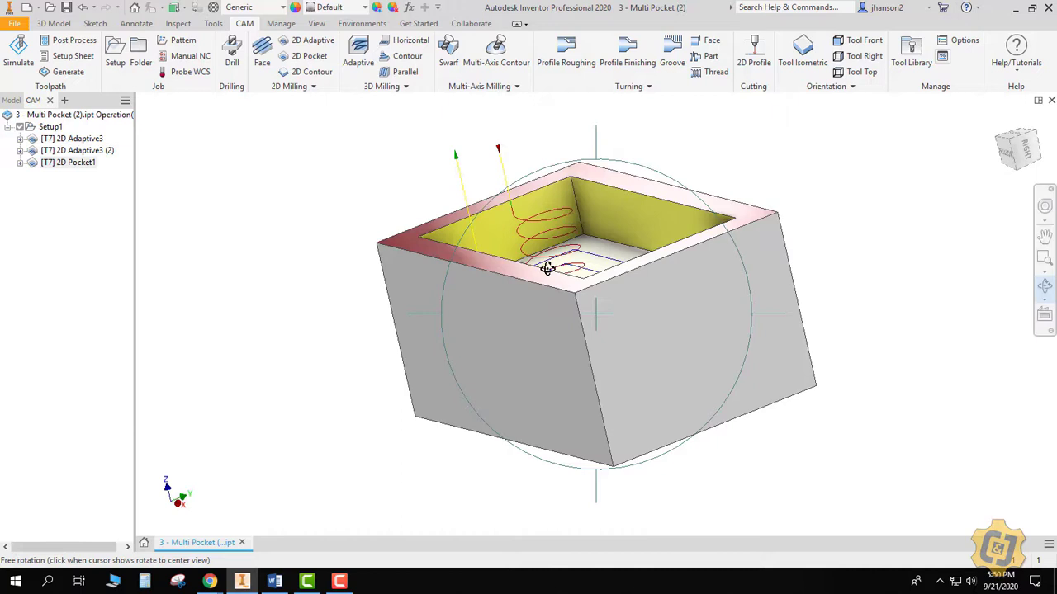
pyautogui.moveTo(568, 268); pyautogui.dragTo(555, 252)
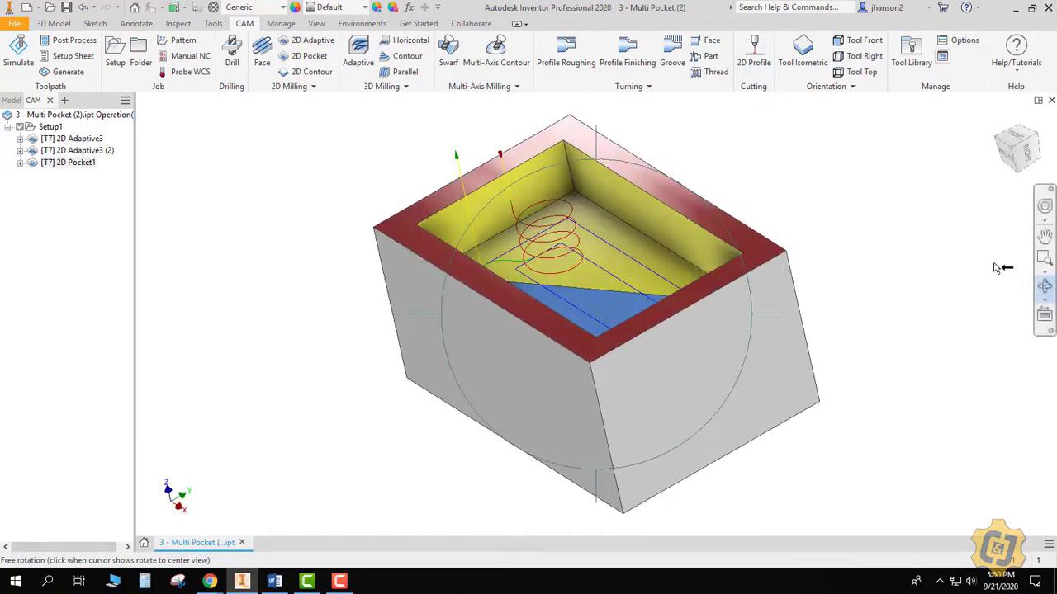
pyautogui.press('Escape')
# Reopen 2D Pocket1 and base its Top Height on a picked part face.
pyautogui.click(60, 164)
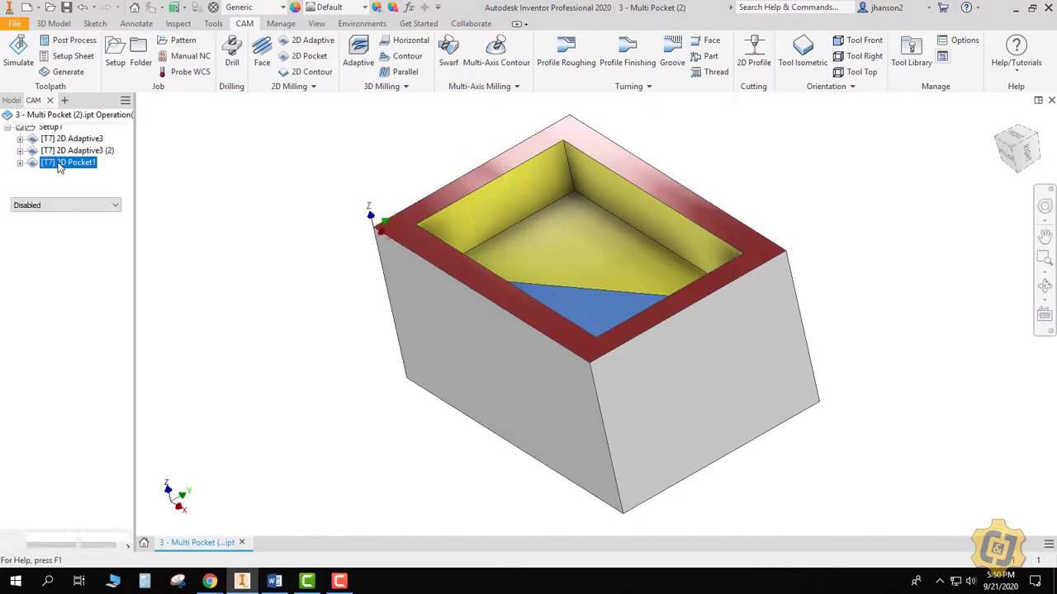
pyautogui.doubleClick(59, 163)
pyautogui.click(54, 134)
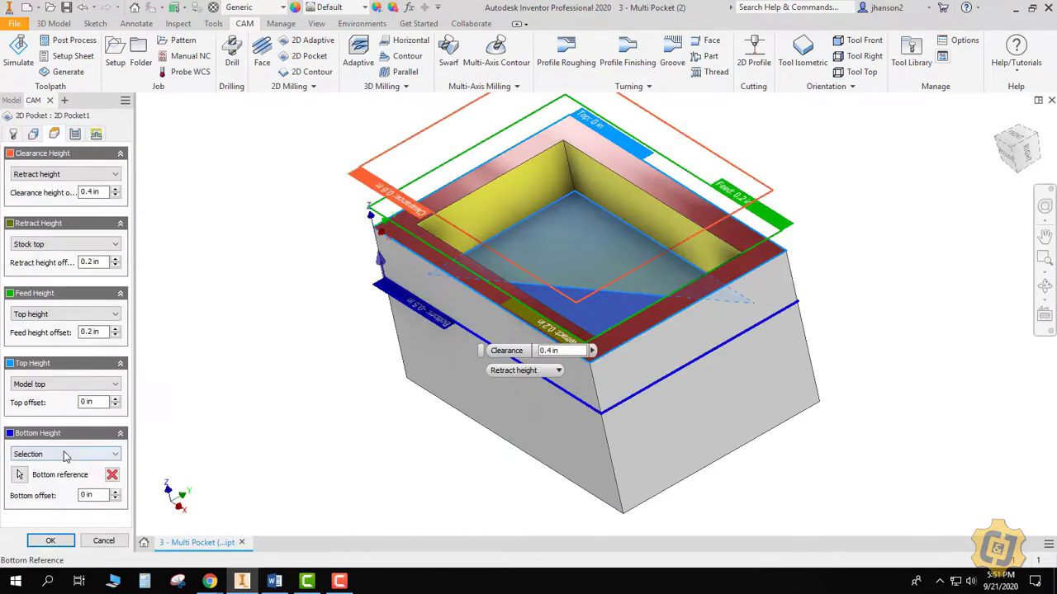
pyautogui.click(58, 384)
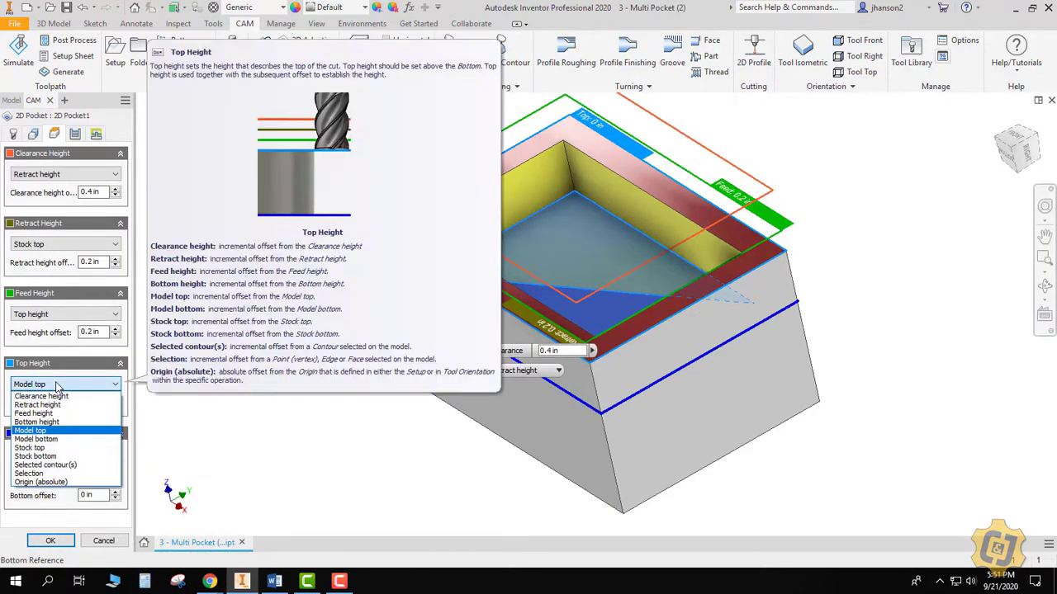
pyautogui.click(29, 473)
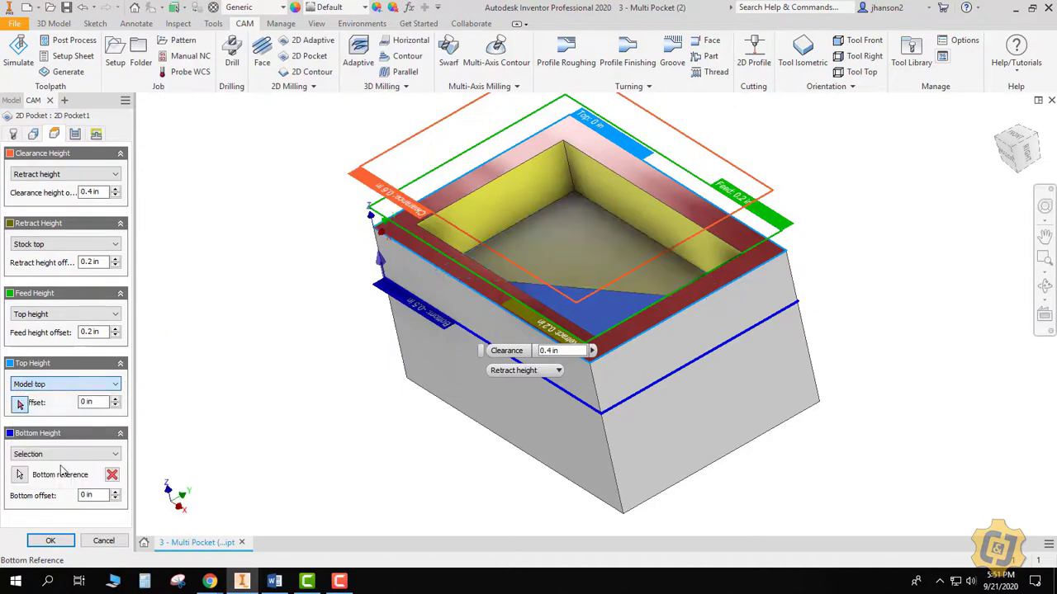
pyautogui.click(598, 258)
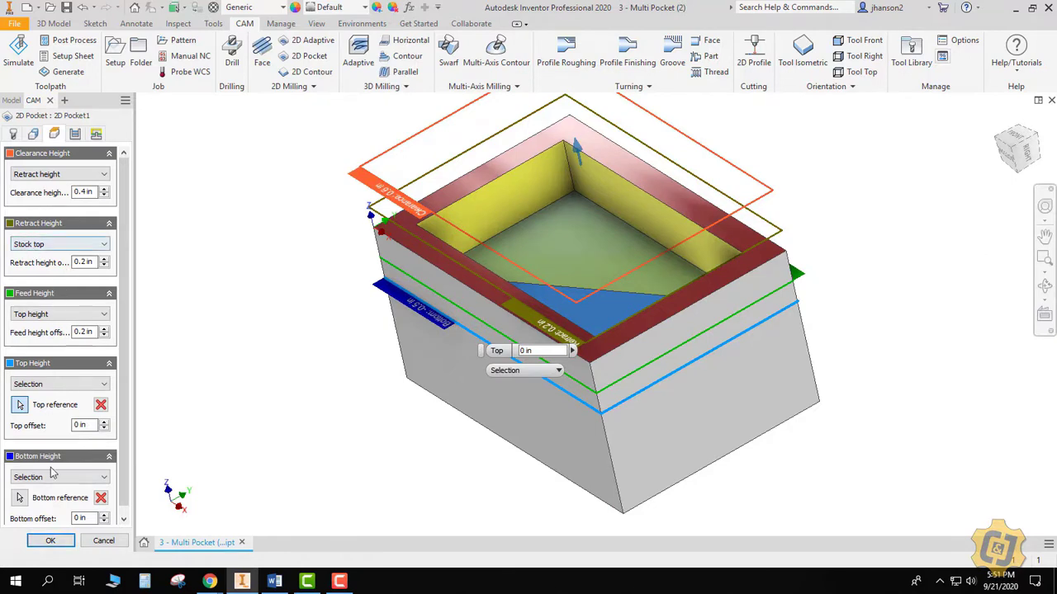
pyautogui.click(50, 541)
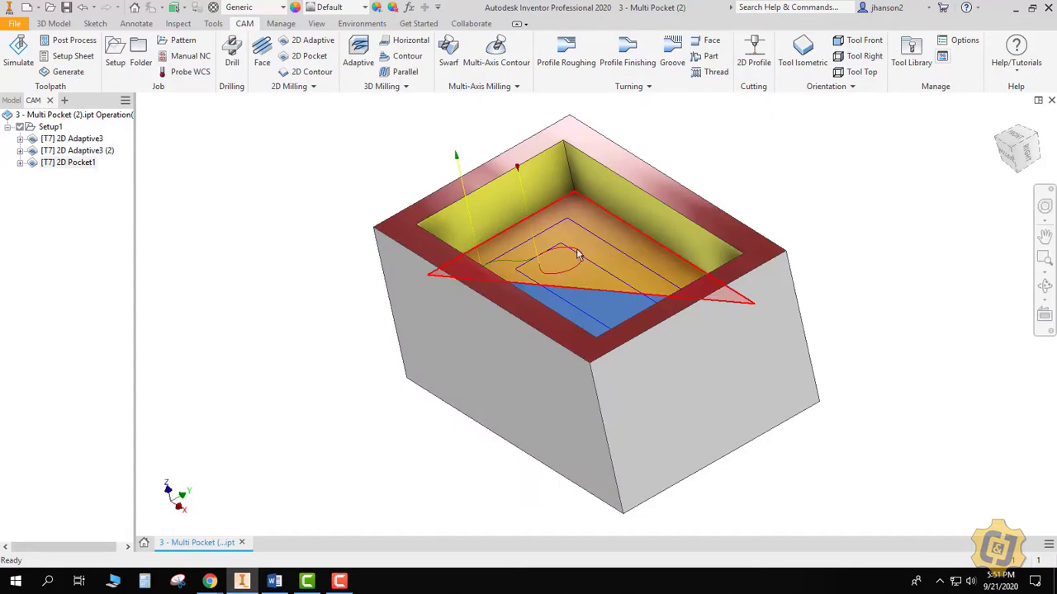
# Drag 2D Pocket1 above 2D Adaptive3 (2) so it runs second in Setup1.
pyautogui.click(1045, 285)
pyautogui.moveTo(558, 327); pyautogui.dragTo(584, 381)
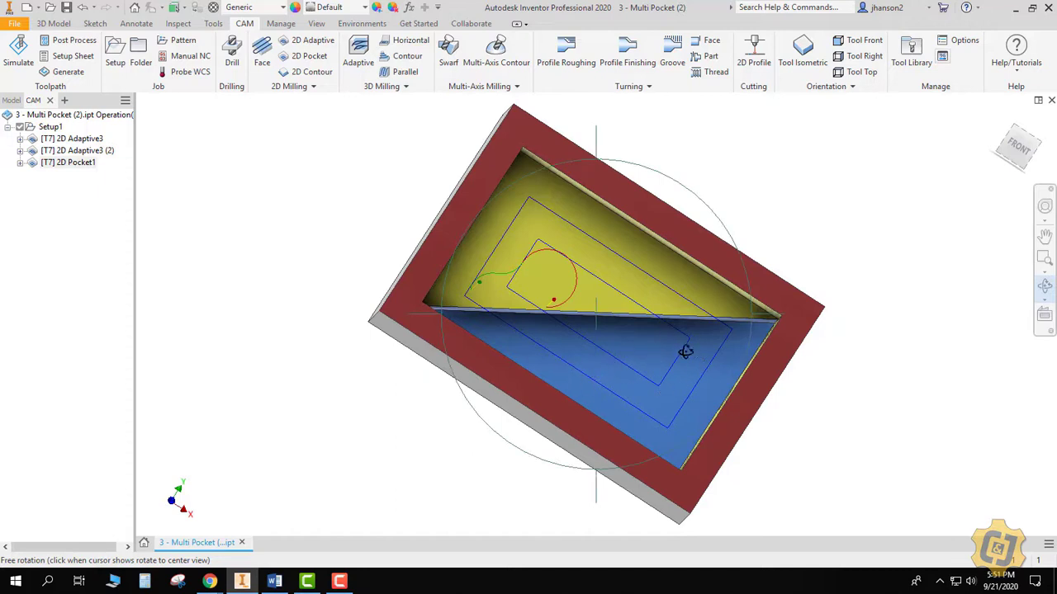
pyautogui.moveTo(573, 368); pyautogui.dragTo(586, 307)
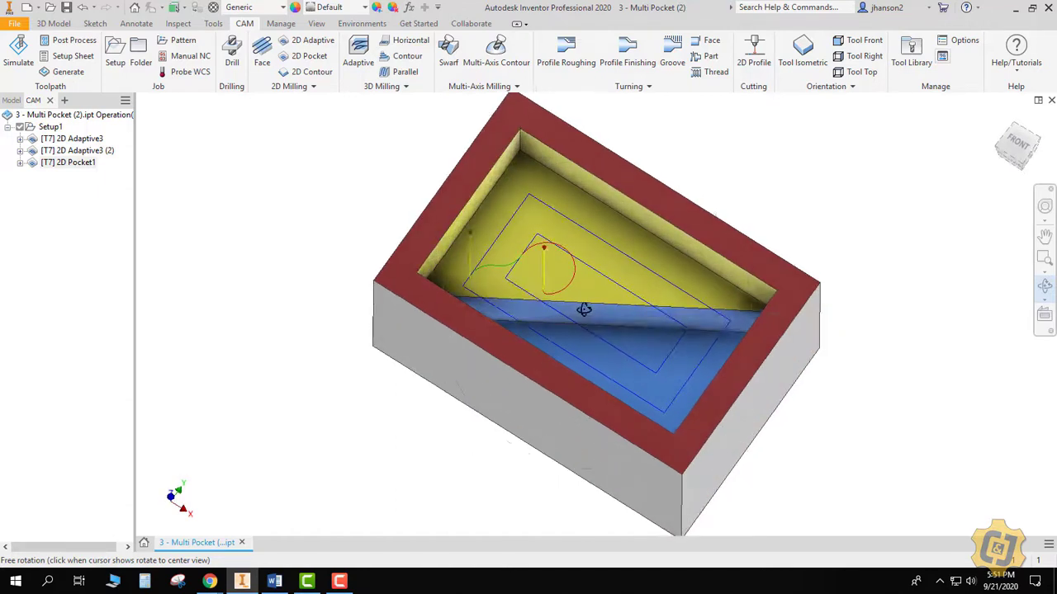
pyautogui.click(1043, 284)
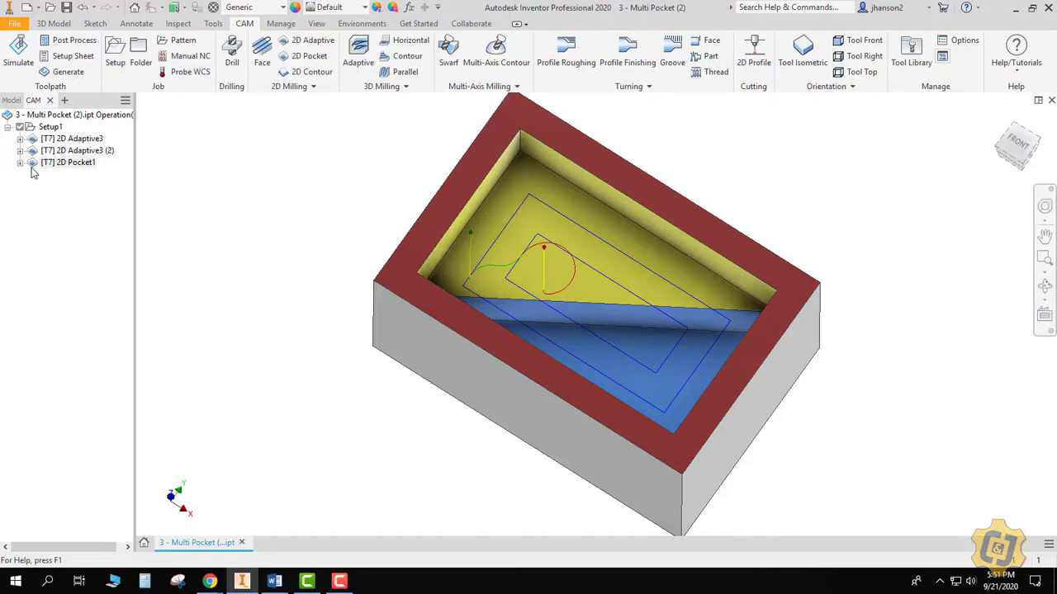
pyautogui.moveTo(33, 165); pyautogui.dragTo(34, 145)
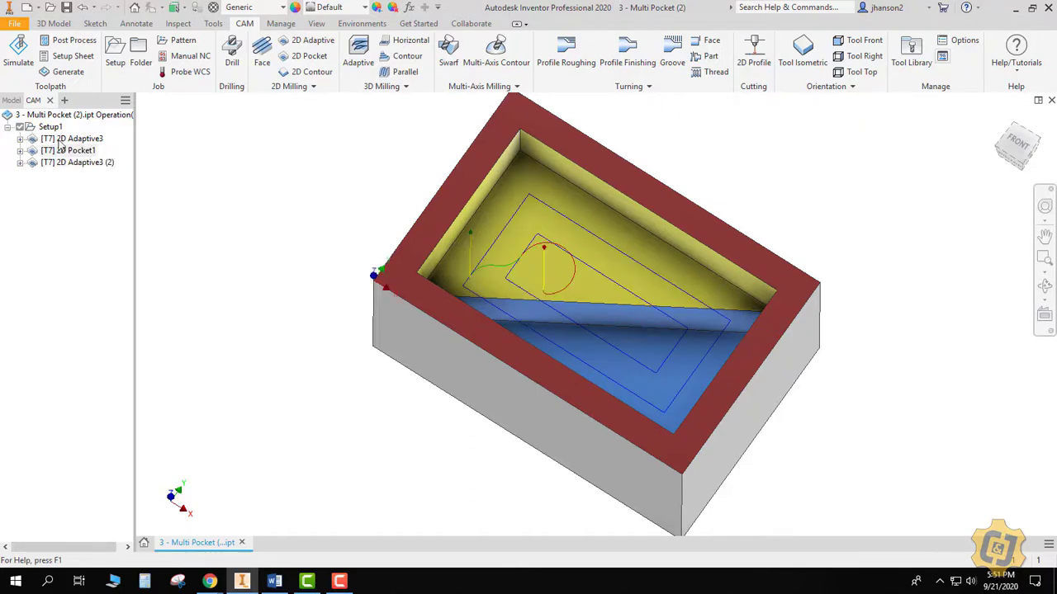
# Review the toolpaths of 2D Adaptive3, 2D Pocket1 and 2D Adaptive3 (2) in turn.
pyautogui.click(59, 142)
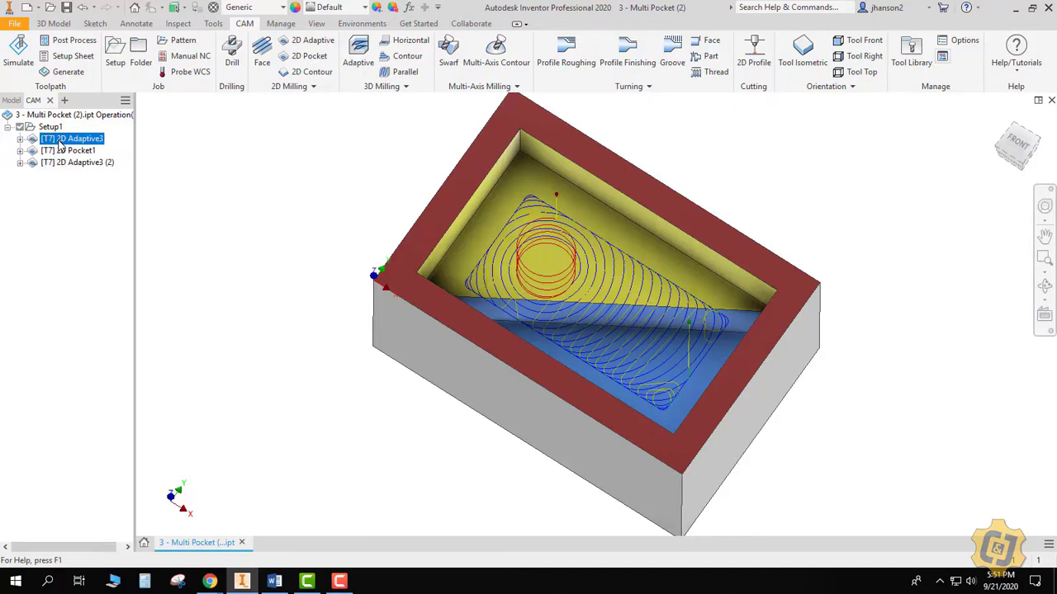
pyautogui.click(60, 152)
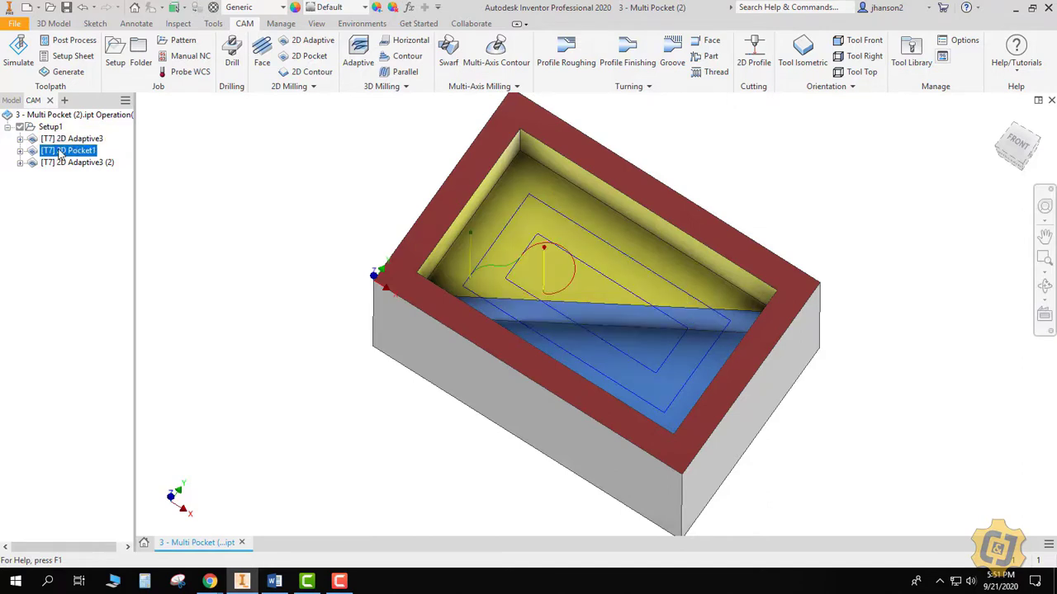
pyautogui.click(74, 166)
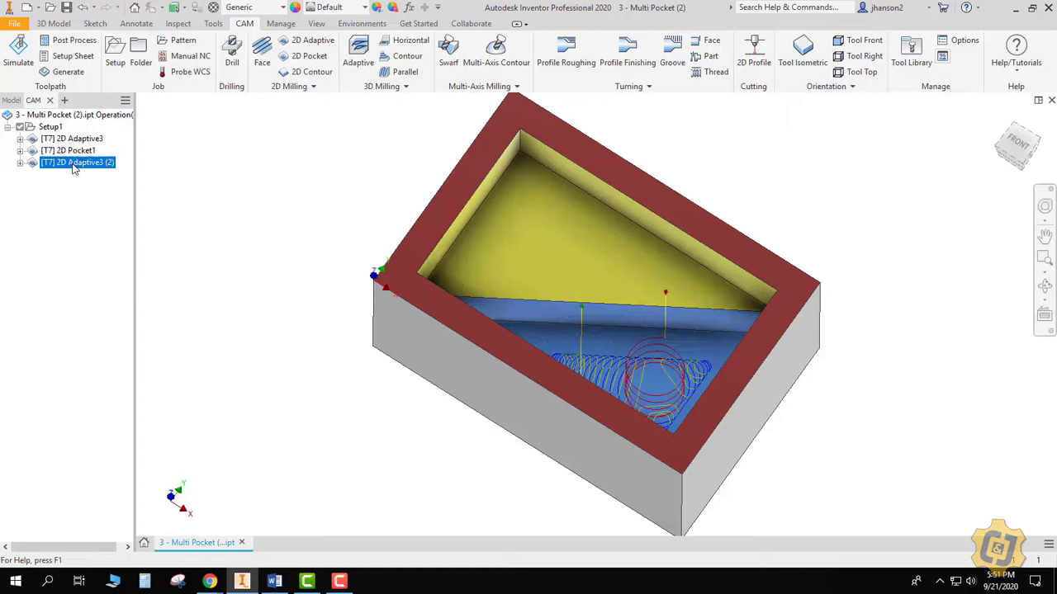
pyautogui.click(64, 198)
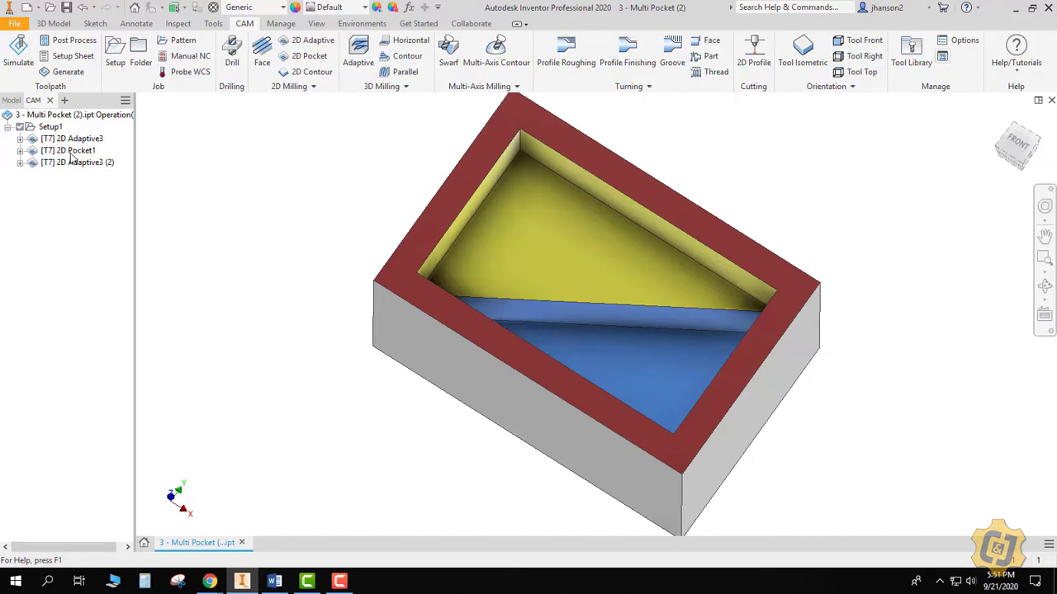
# Duplicate 2D Pocket1, move the copy last in Setup1, and open it for editing.
pyautogui.rightClick(72, 158)
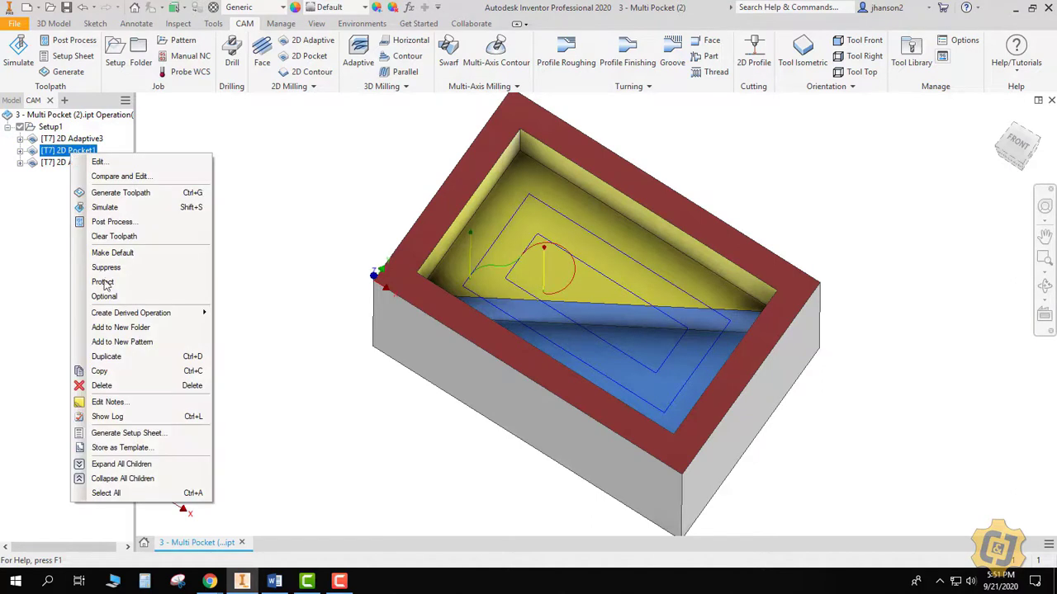
pyautogui.click(107, 356)
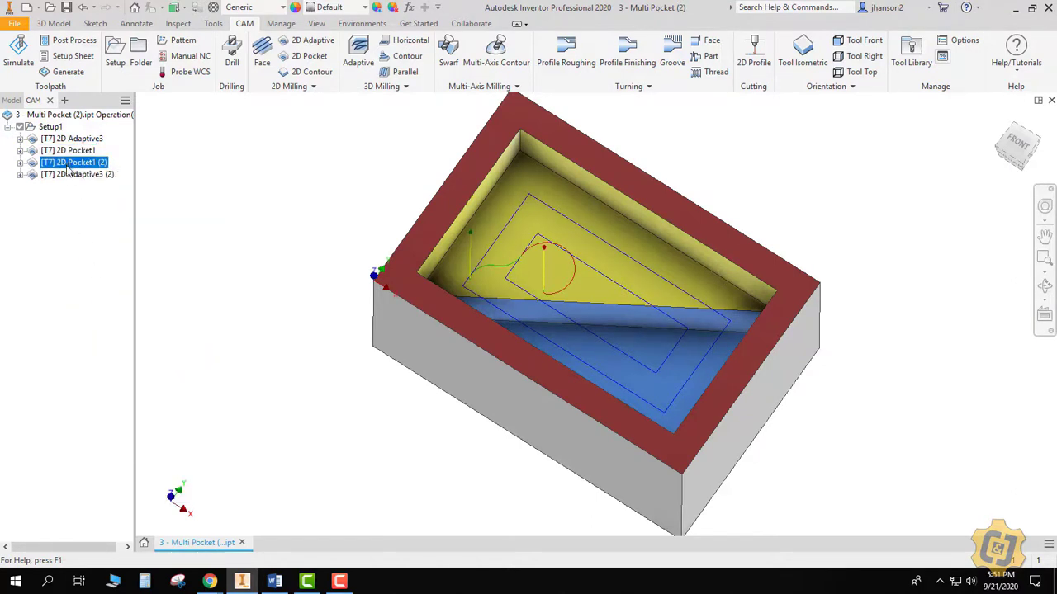
pyautogui.moveTo(69, 169); pyautogui.dragTo(90, 217)
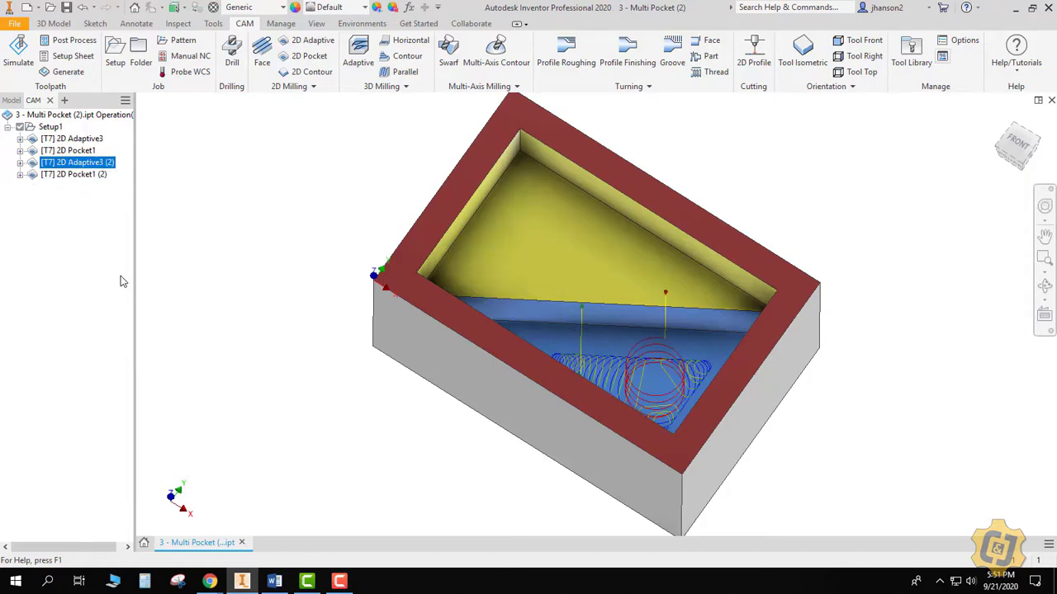
pyautogui.doubleClick(83, 174)
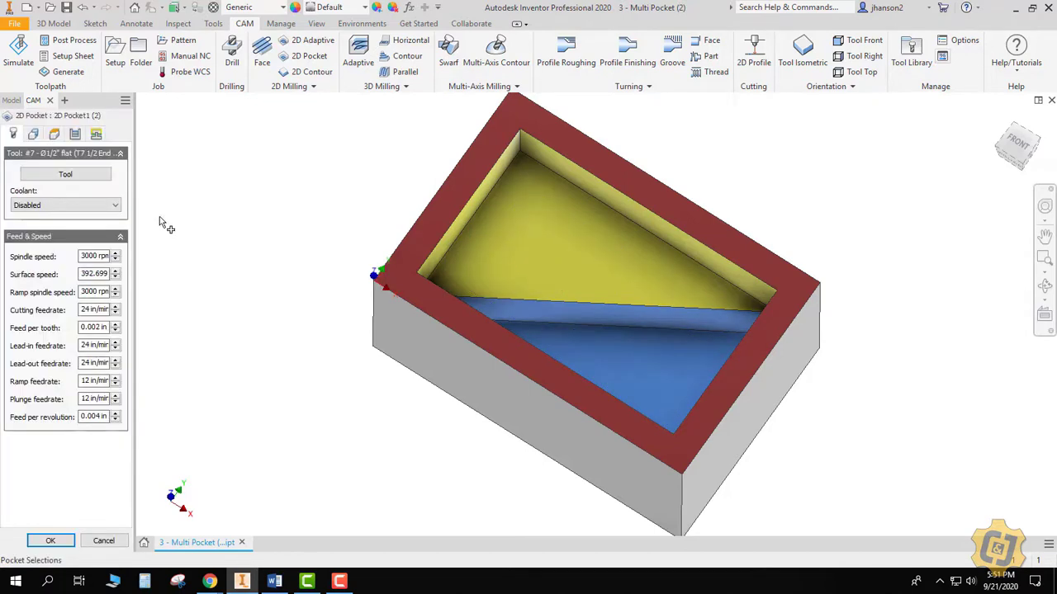
# Retarget the copy to the lower blue pocket face with Bottom Height from Selected contour(s).
pyautogui.click(34, 135)
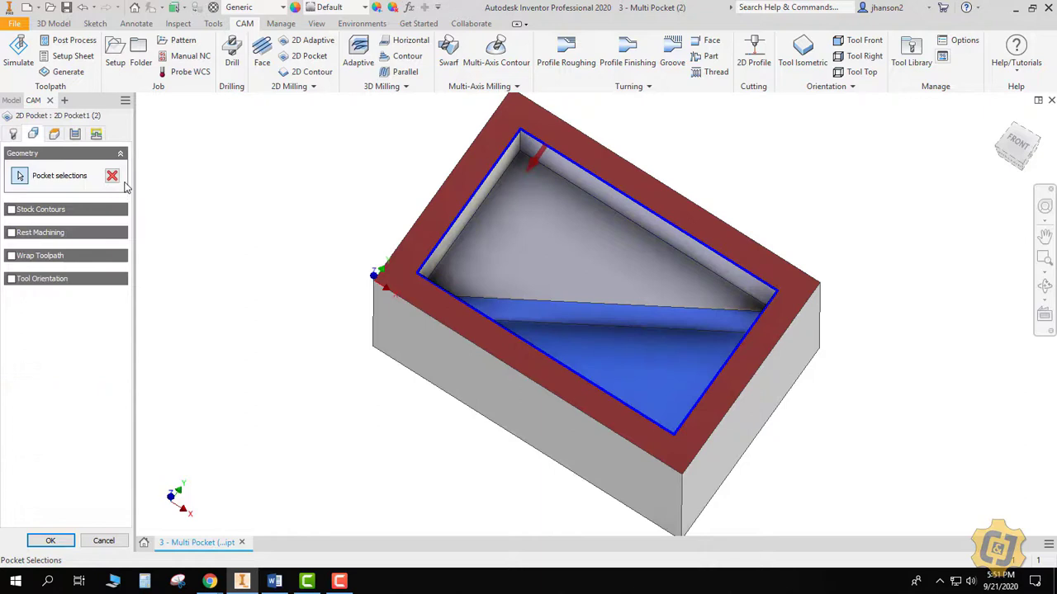
pyautogui.click(111, 175)
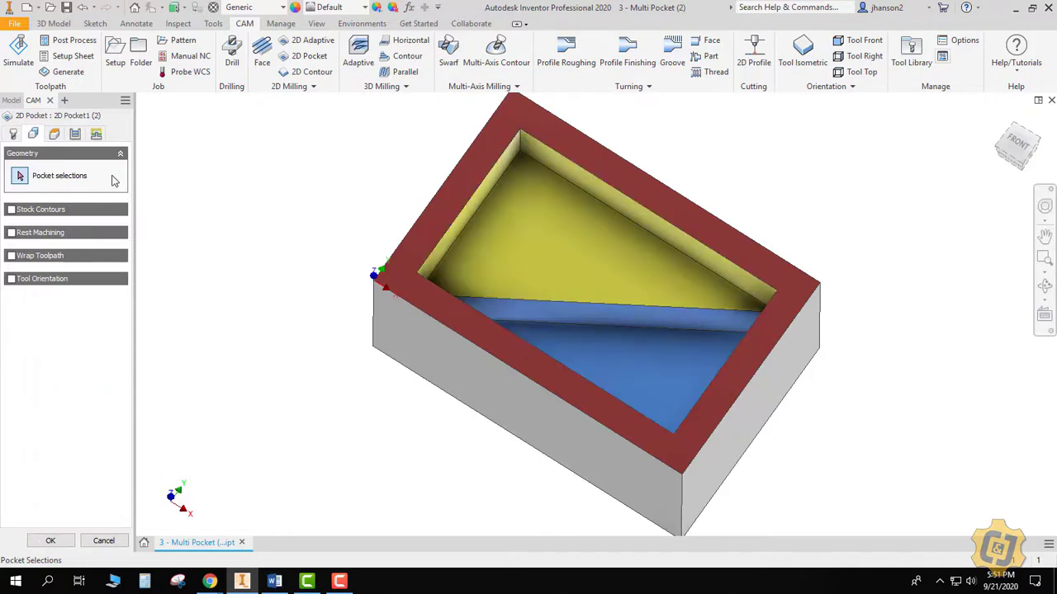
pyautogui.click(643, 373)
pyautogui.click(55, 136)
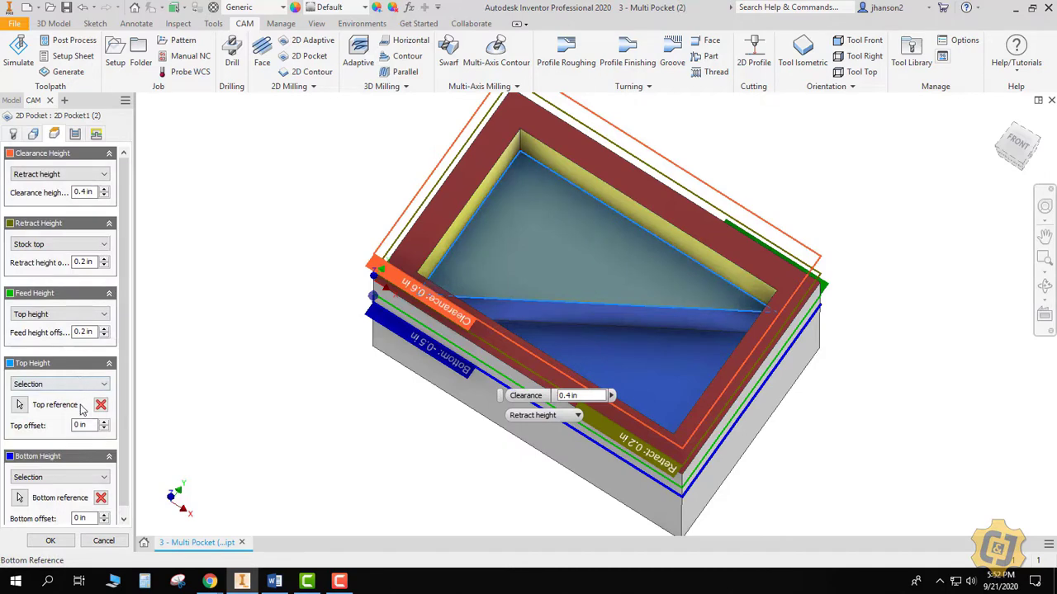
pyautogui.click(100, 405)
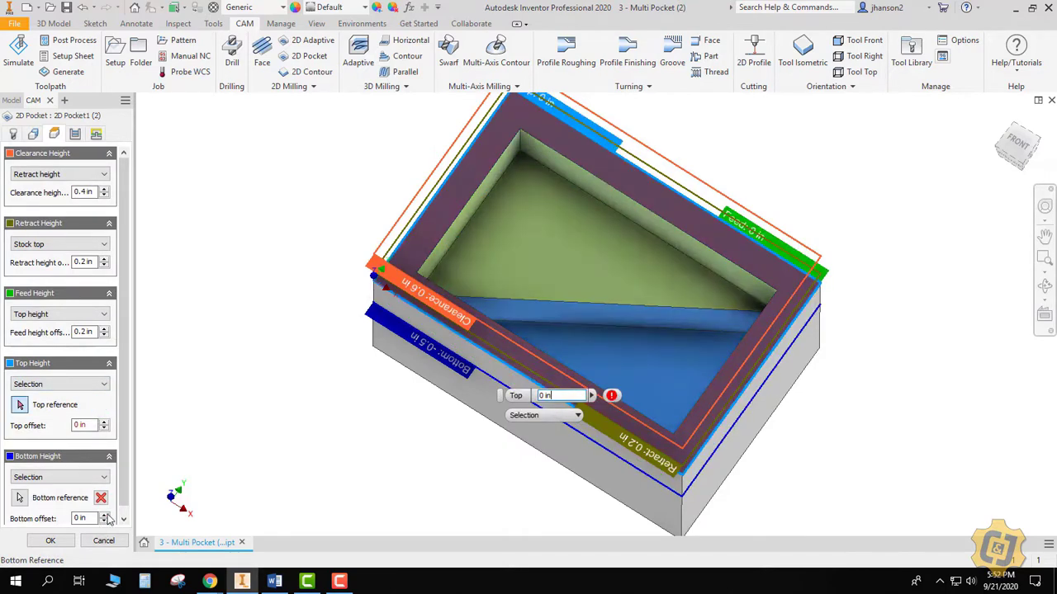
pyautogui.click(100, 498)
pyautogui.scroll(-1, 124, 492)
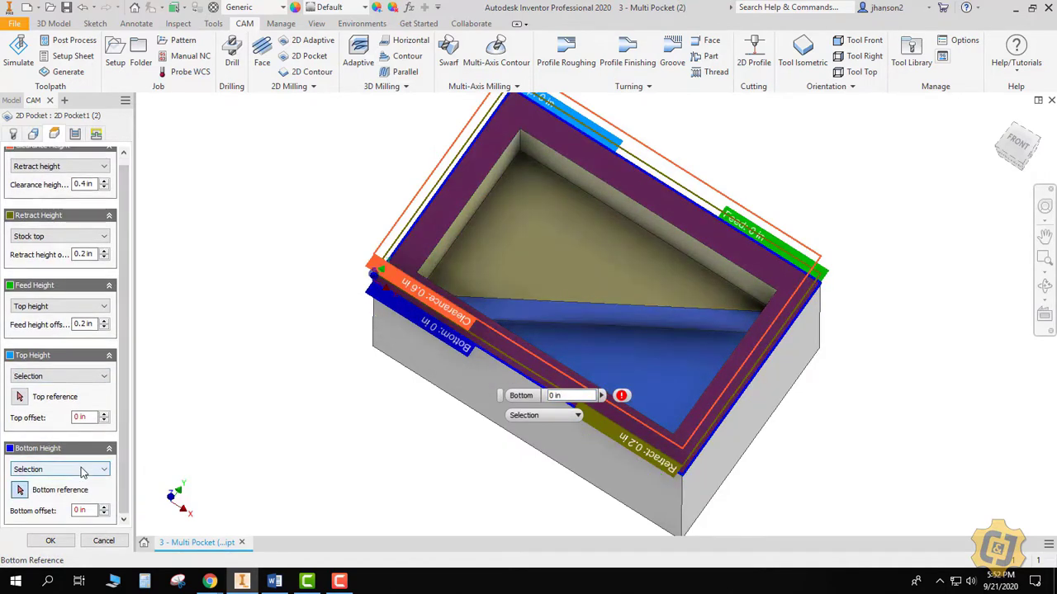
pyautogui.click(95, 469)
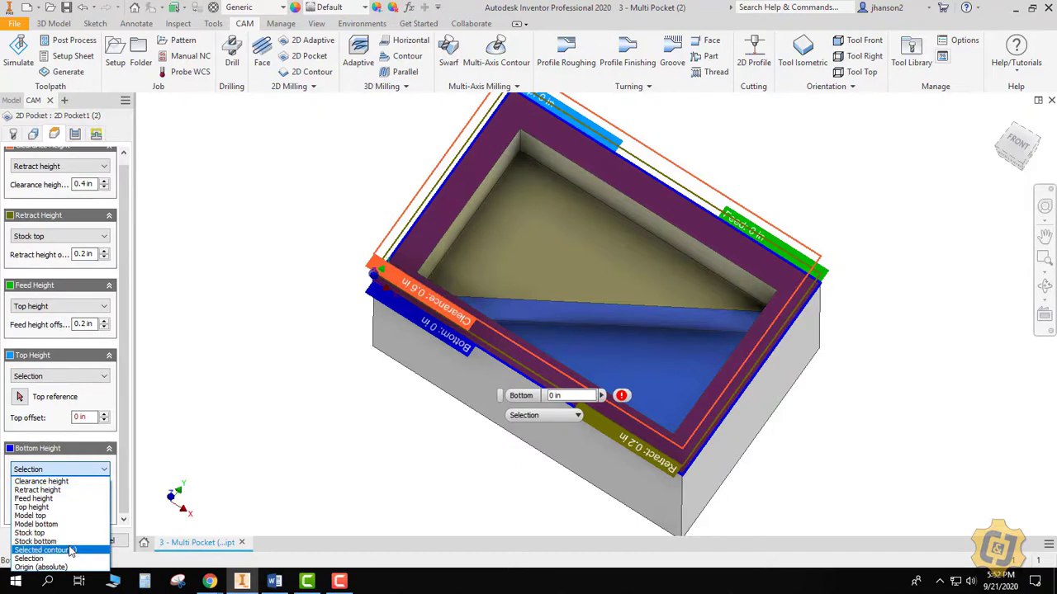
pyautogui.click(42, 550)
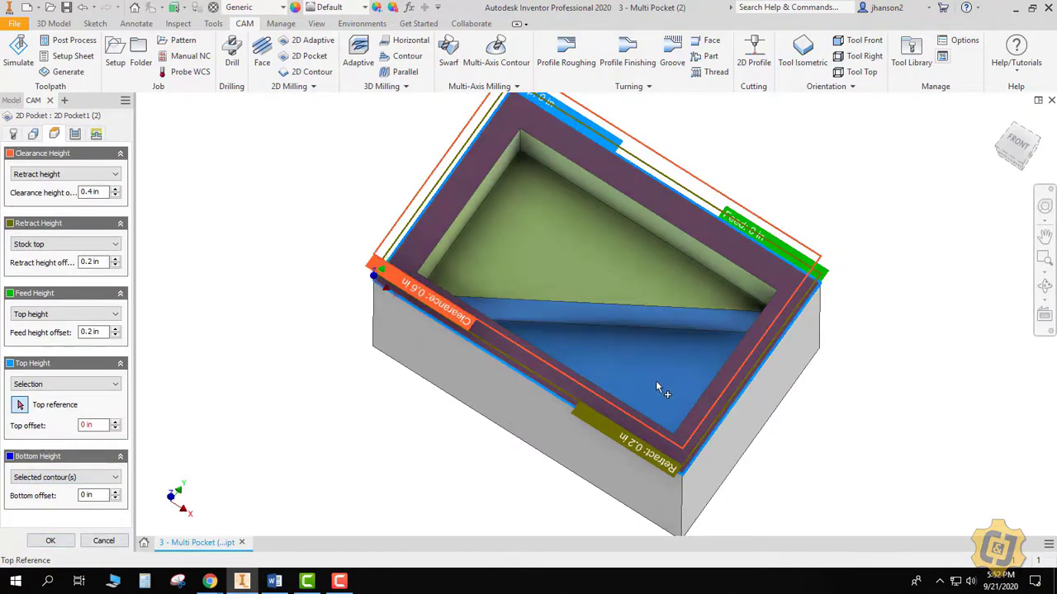
# Keep Top Height on Selection with the block's top face, and review the other settings.
pyautogui.click(68, 385)
pyautogui.click(49, 404)
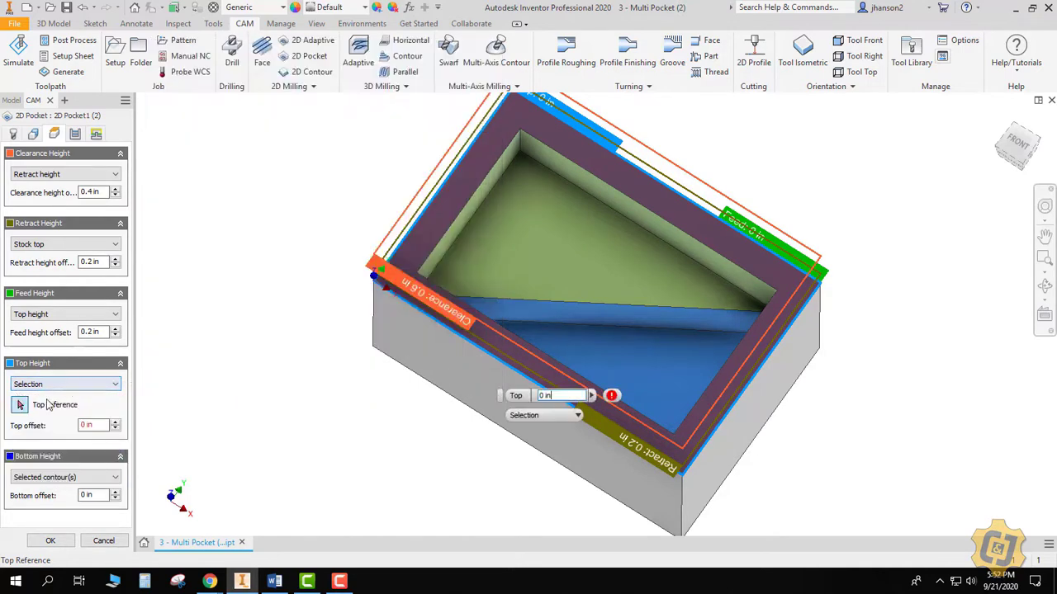
pyautogui.click(656, 367)
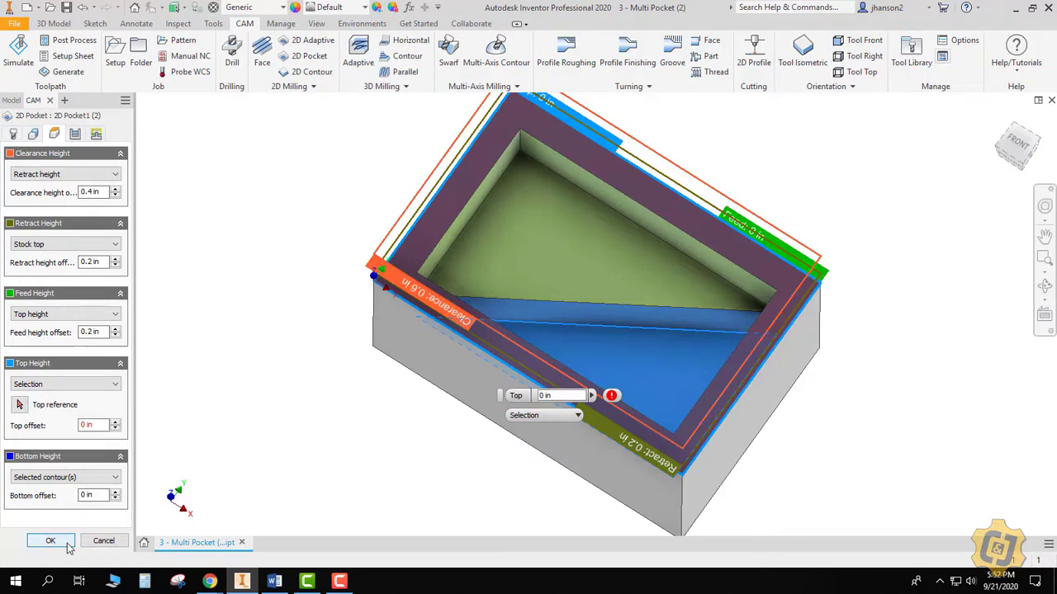
pyautogui.click(76, 134)
pyautogui.click(94, 136)
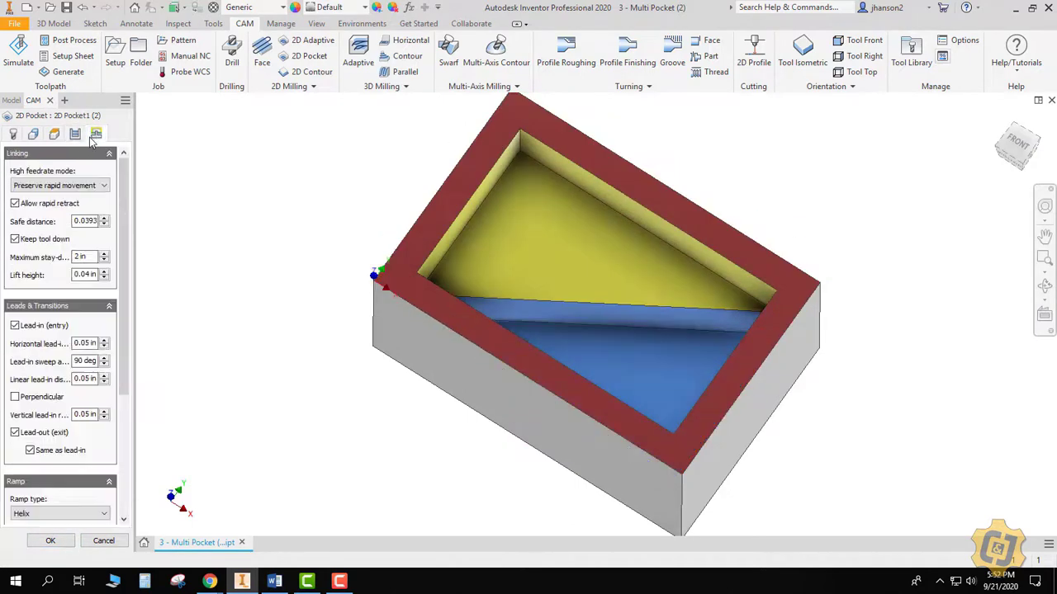
pyautogui.click(54, 135)
pyautogui.click(33, 134)
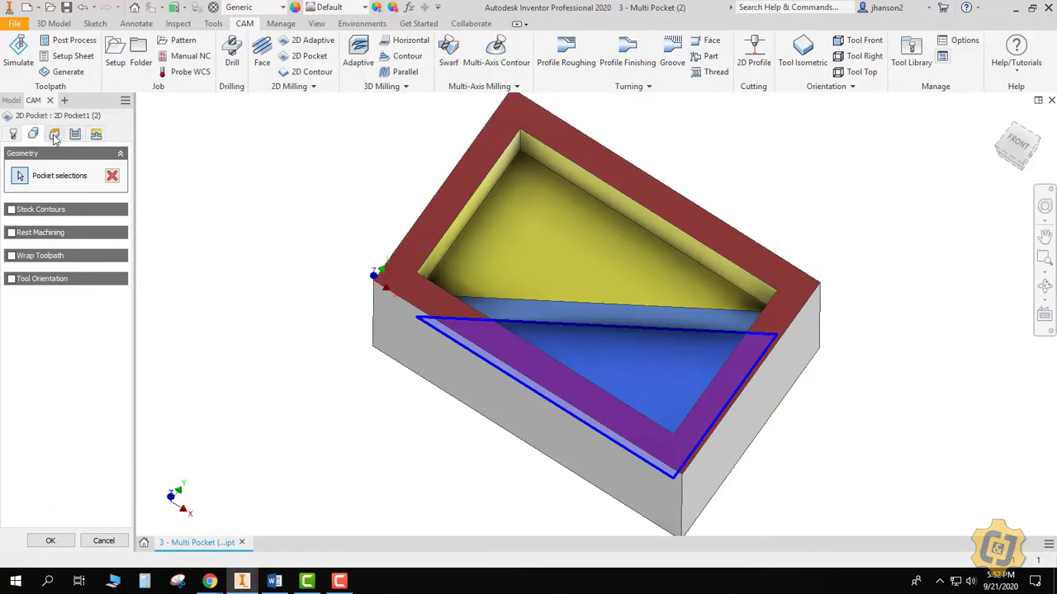
pyautogui.click(54, 135)
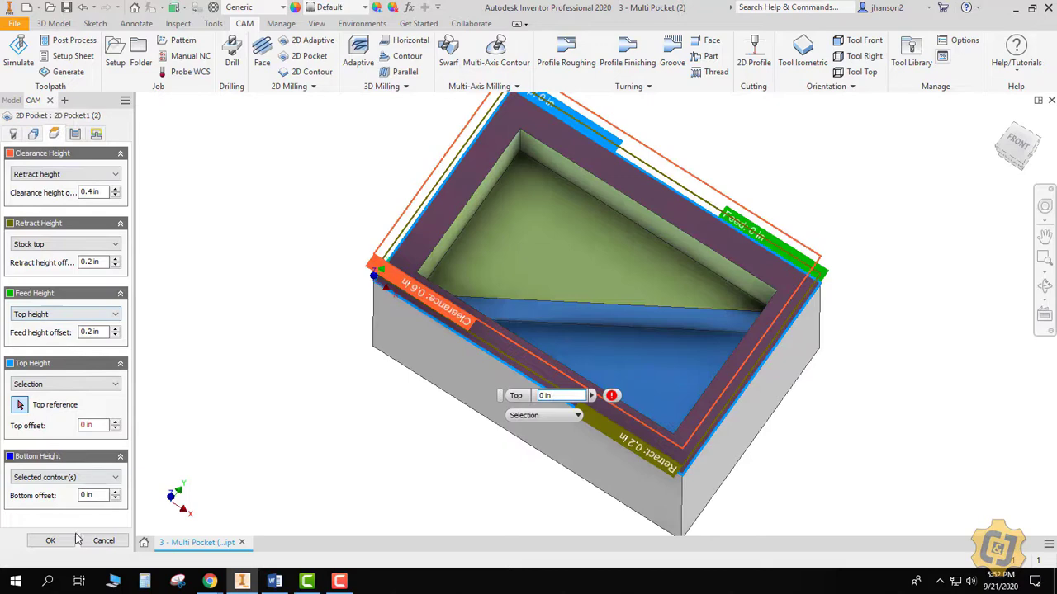
# Fix the invalid top reference by repicking the top face, then finish and show the toolpath.
pyautogui.click(51, 540)
pyautogui.click(572, 336)
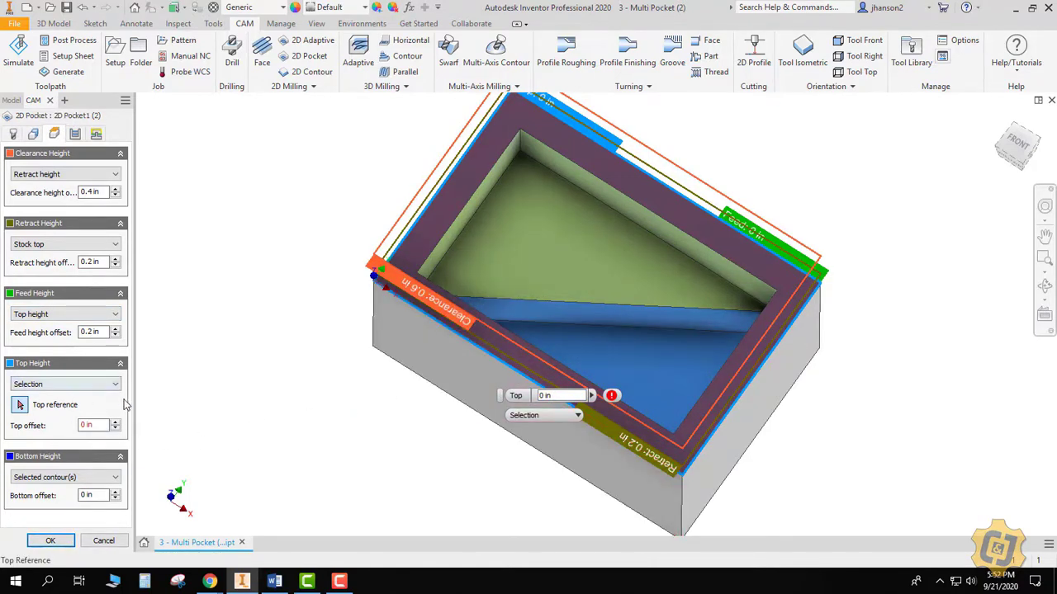
pyautogui.click(488, 386)
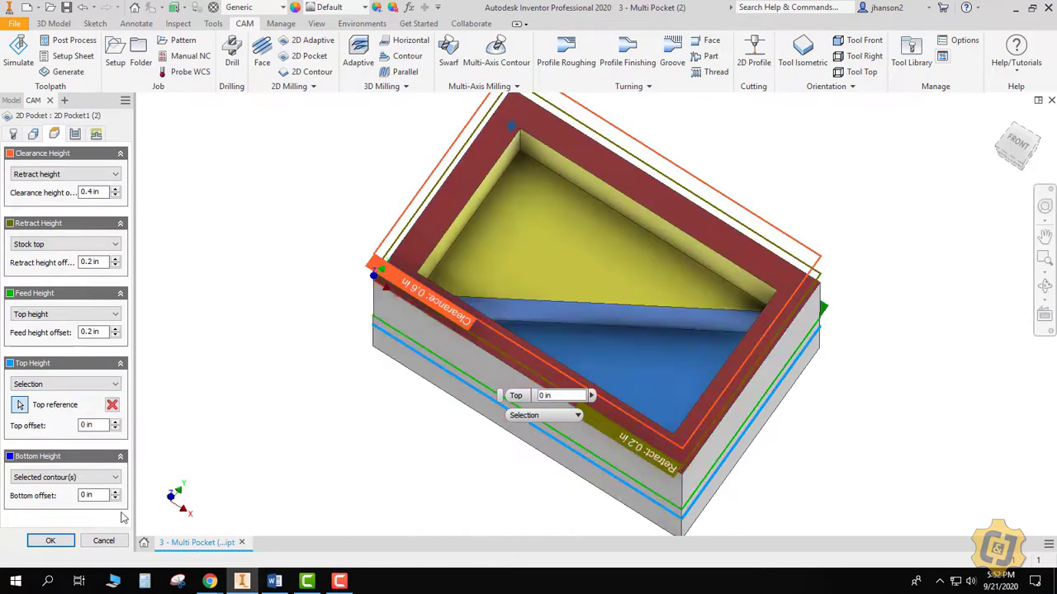
pyautogui.click(58, 542)
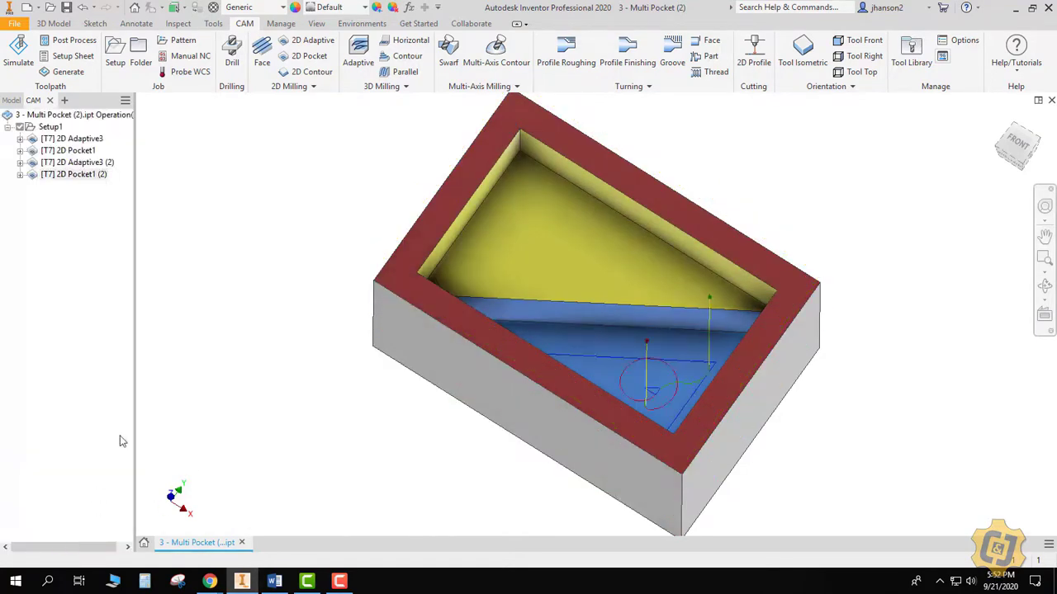
pyautogui.click(91, 174)
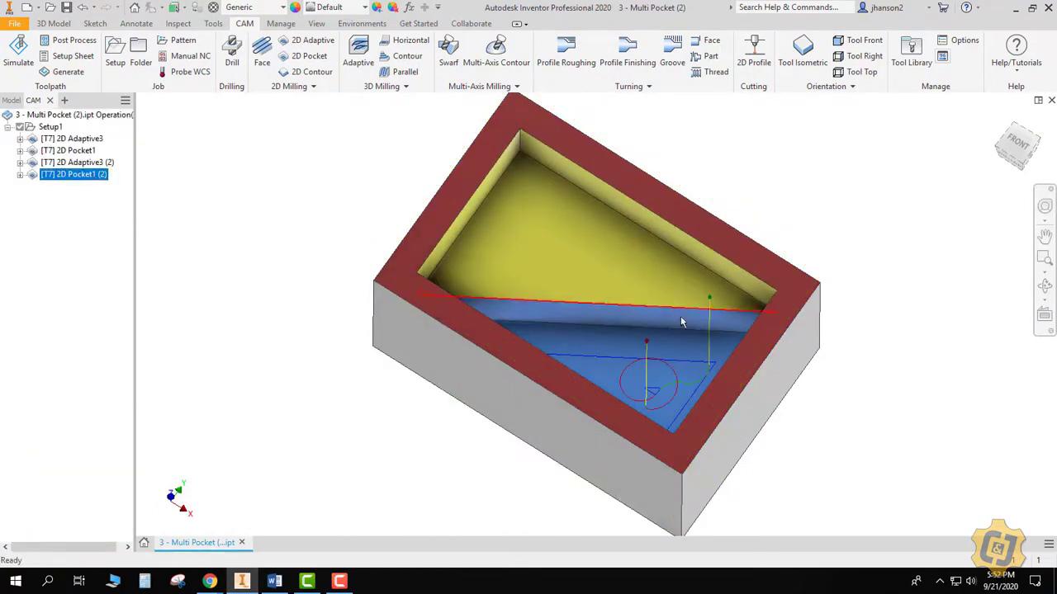
# Orbit the block to a front angled view showing the lower pocket toolpath.
pyautogui.click(1045, 285)
pyautogui.moveTo(608, 349); pyautogui.dragTo(667, 328)
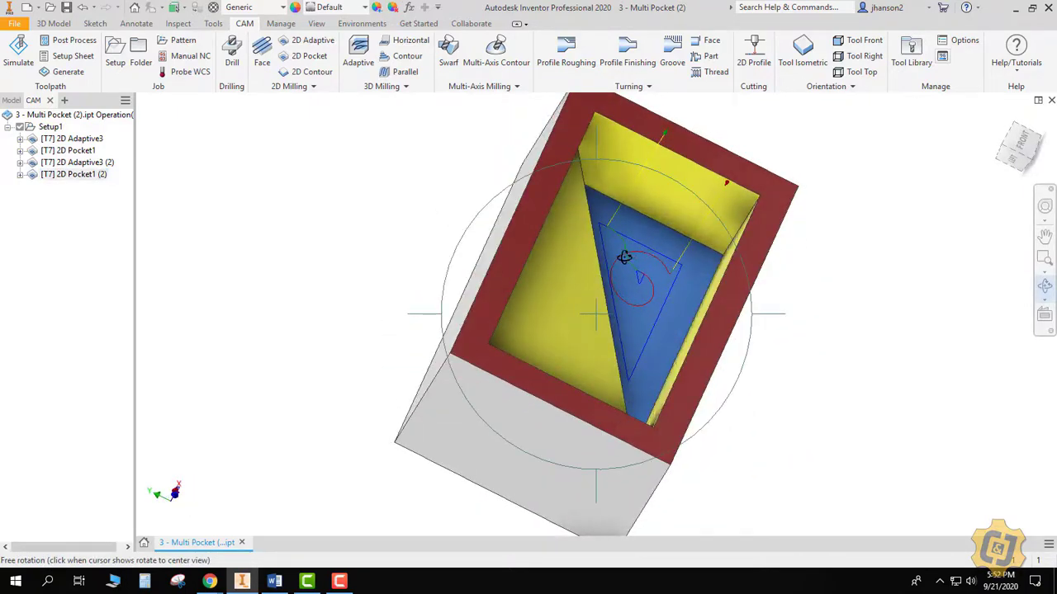
pyautogui.moveTo(608, 312); pyautogui.dragTo(489, 362)
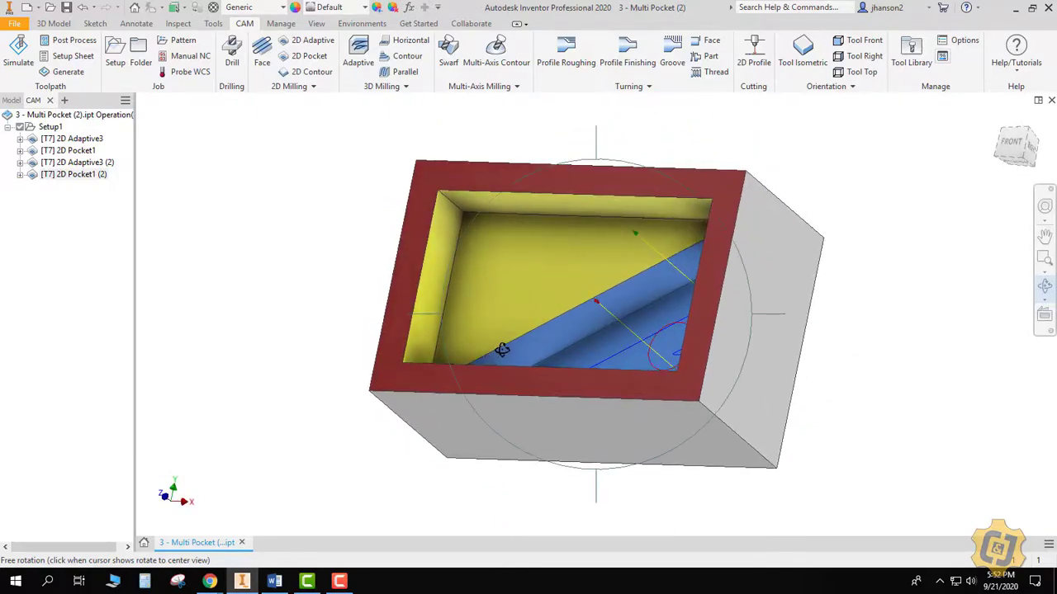
# Create 2D Contour1 on the pocket outline, with its bottom height taken from the picked pocket floor.
pyautogui.click(310, 73)
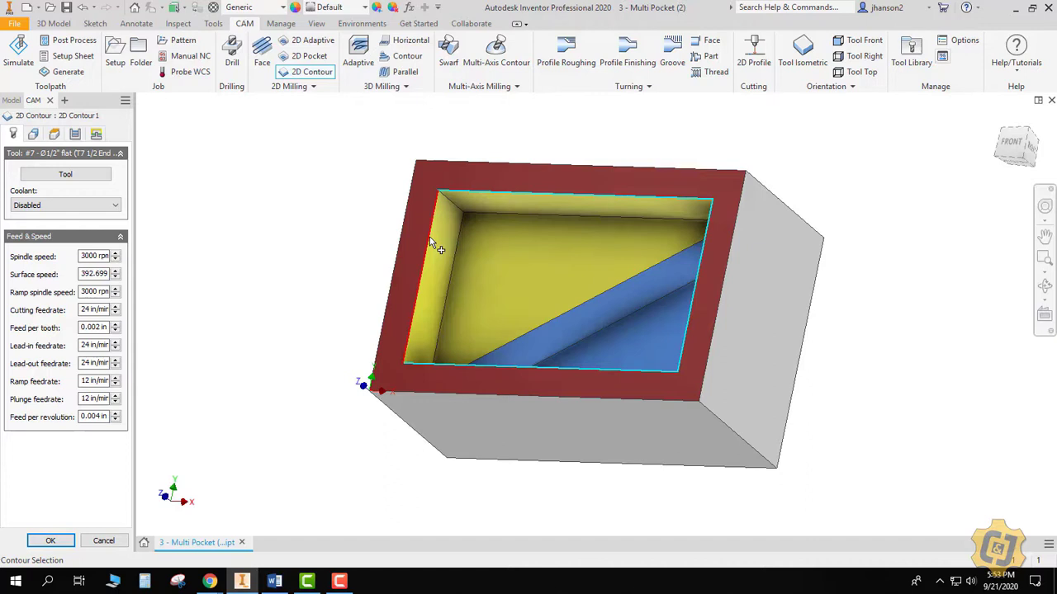
pyautogui.click(430, 242)
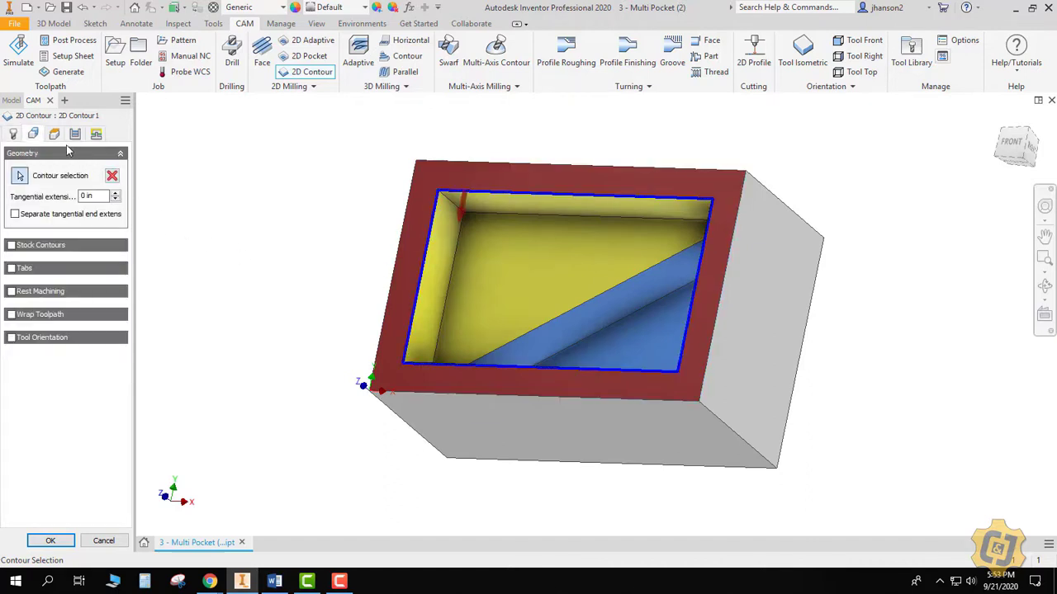
pyautogui.click(55, 137)
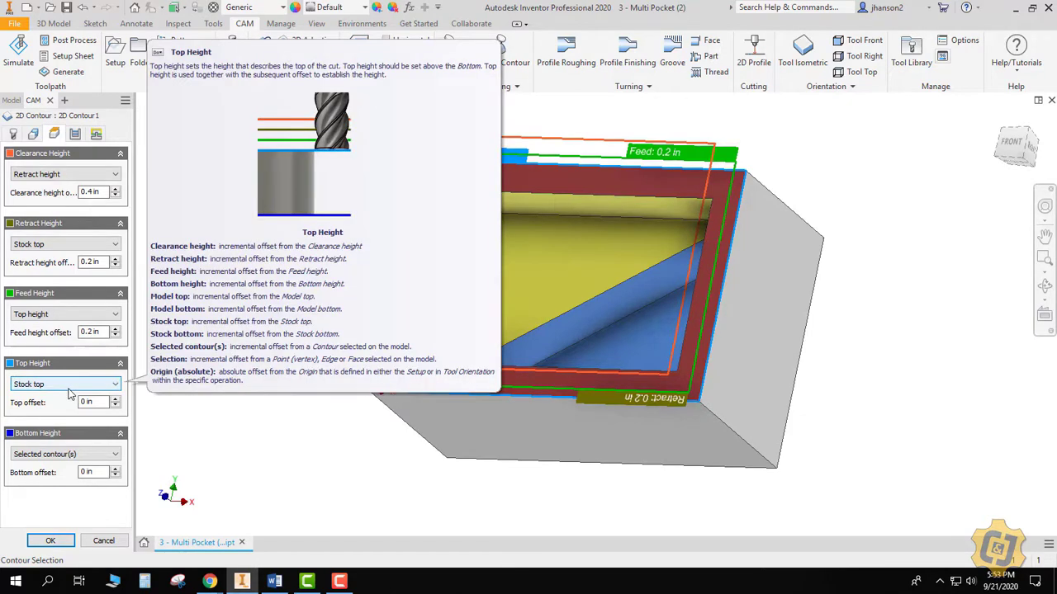
pyautogui.click(55, 455)
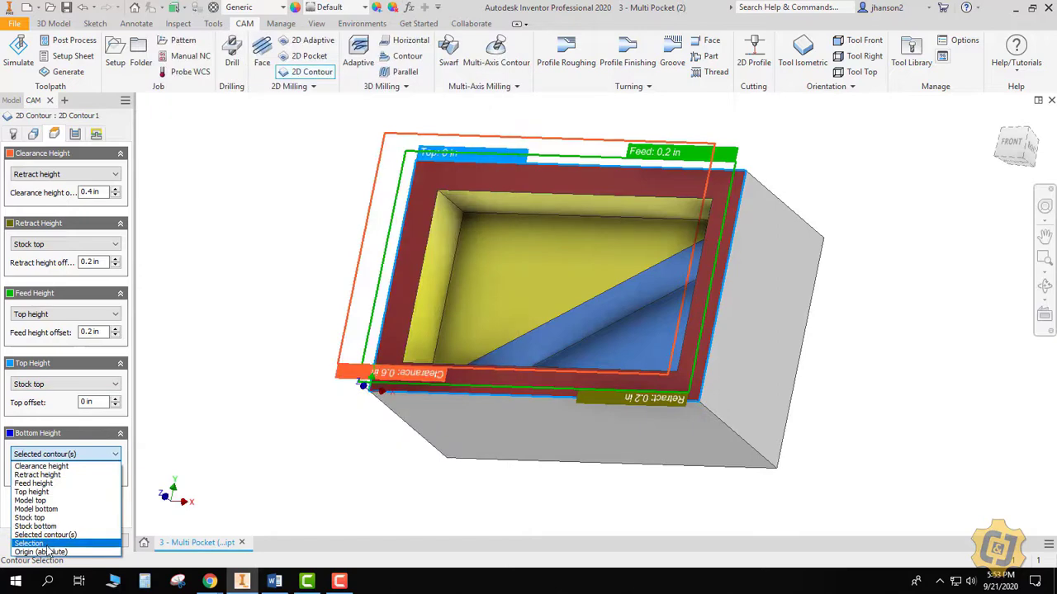
pyautogui.click(49, 550)
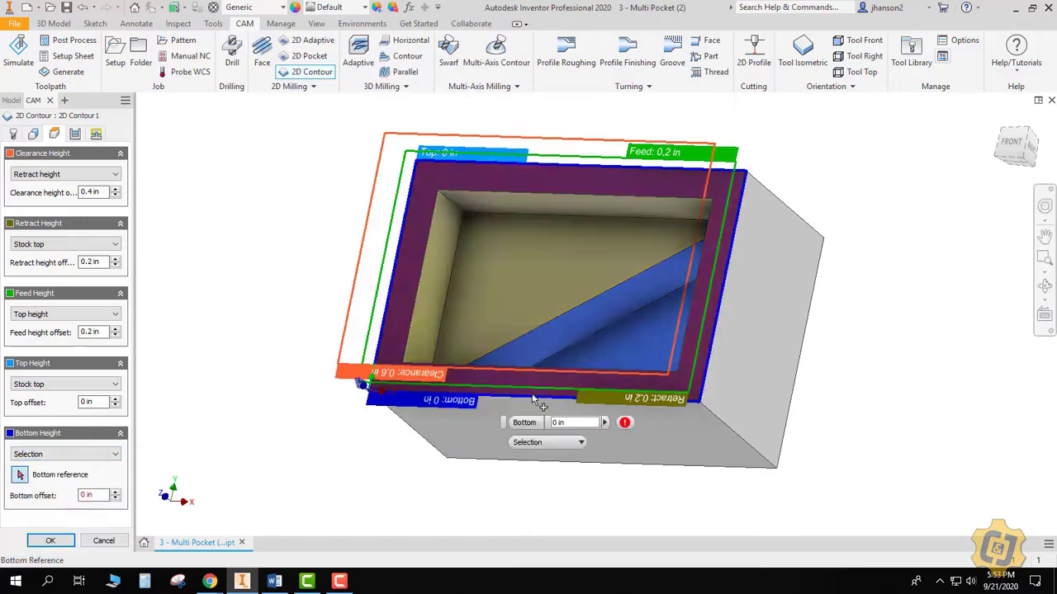
pyautogui.click(545, 282)
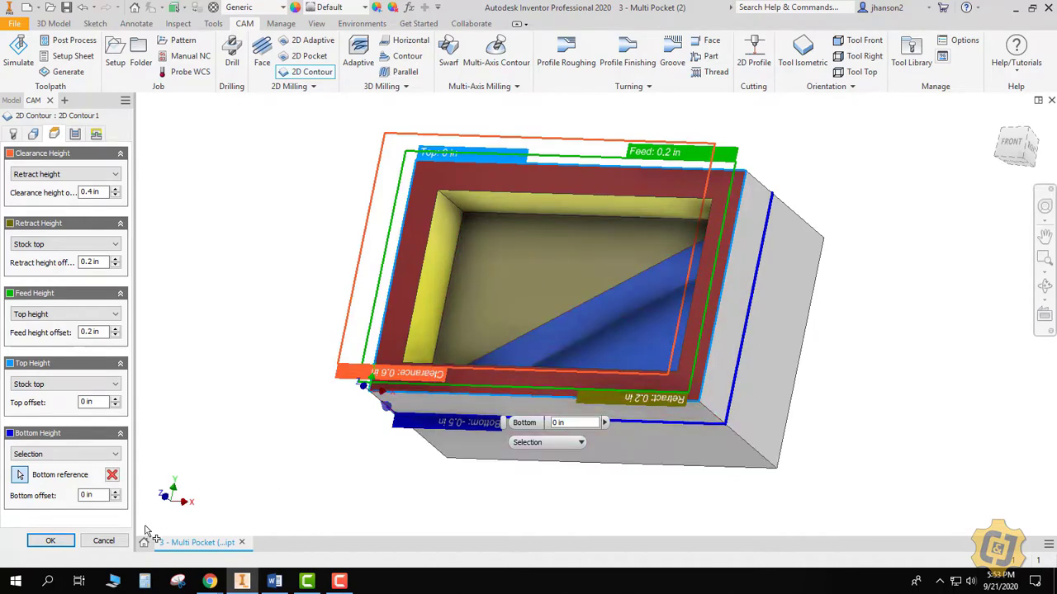
# Duplicate 2D Contour1 and open the copy for editing.
pyautogui.click(61, 542)
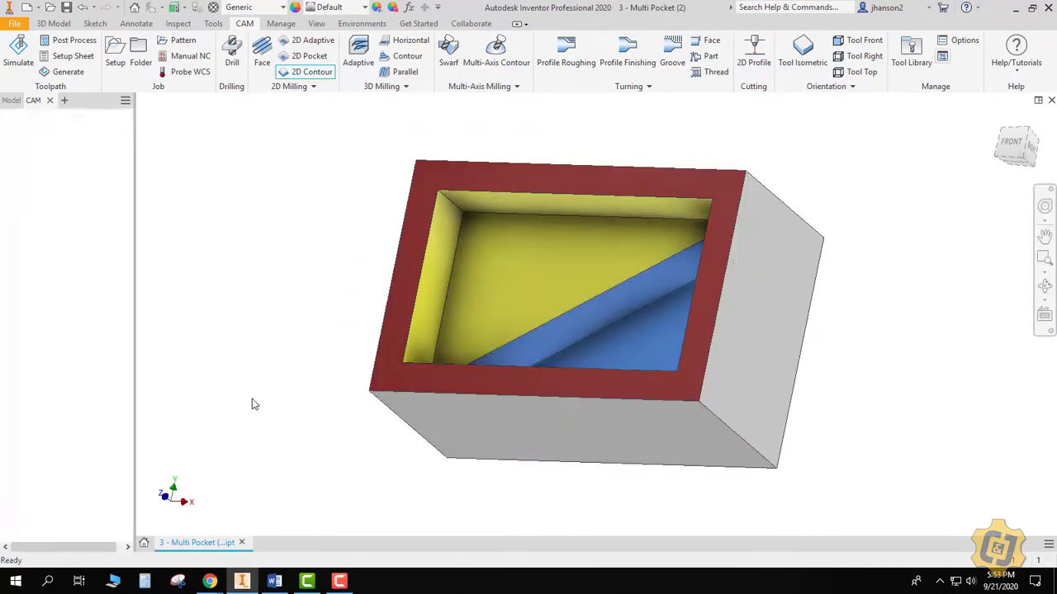
pyautogui.rightClick(85, 189)
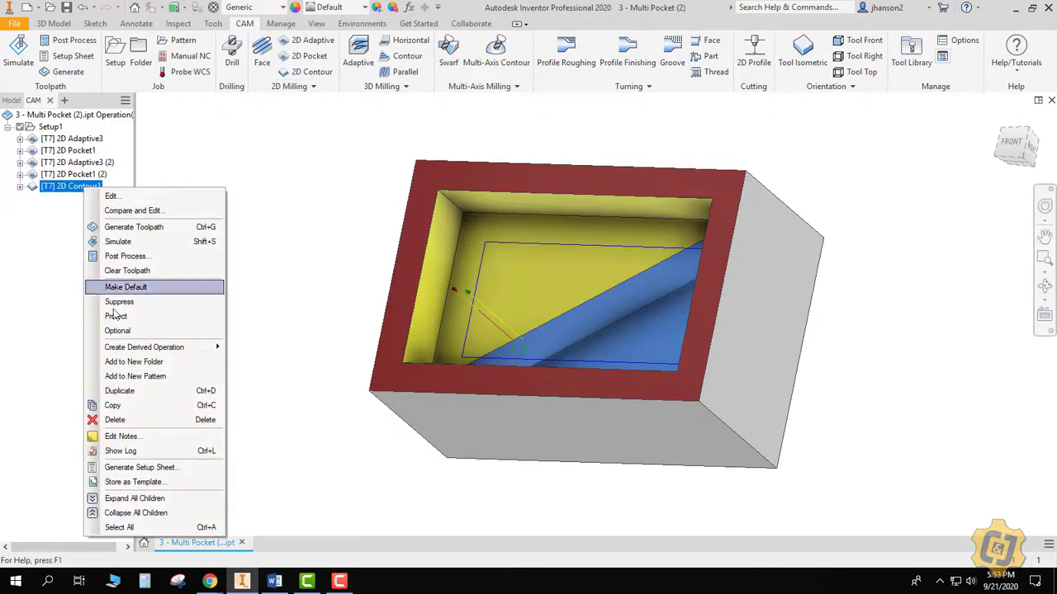
pyautogui.click(116, 391)
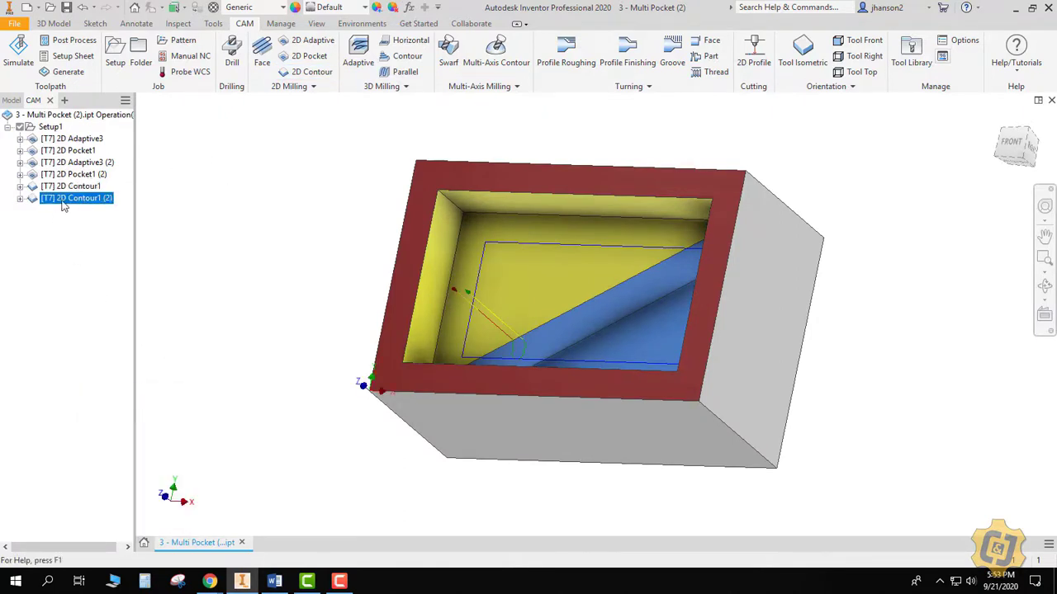
pyautogui.doubleClick(60, 199)
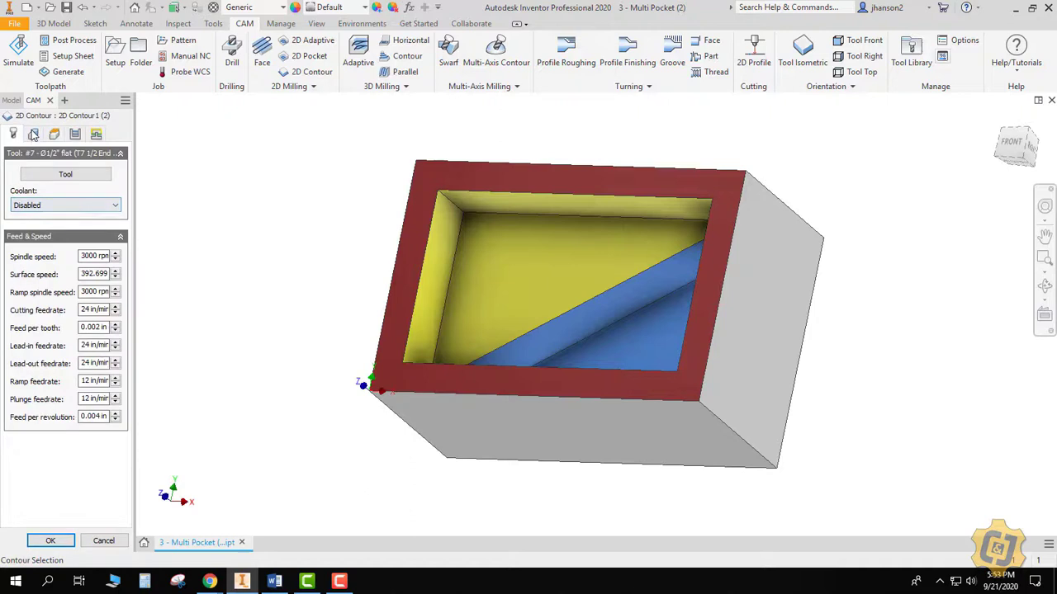
# Reselect the triangular contour and set Bottom Height to Selected contour(s).
pyautogui.click(33, 134)
pyautogui.click(112, 175)
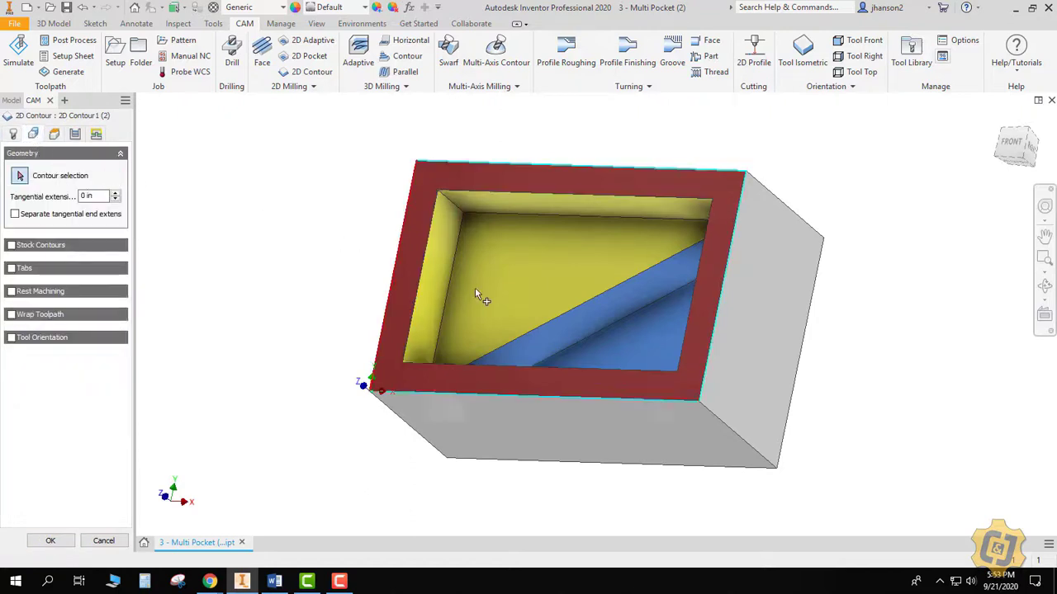
pyautogui.click(600, 341)
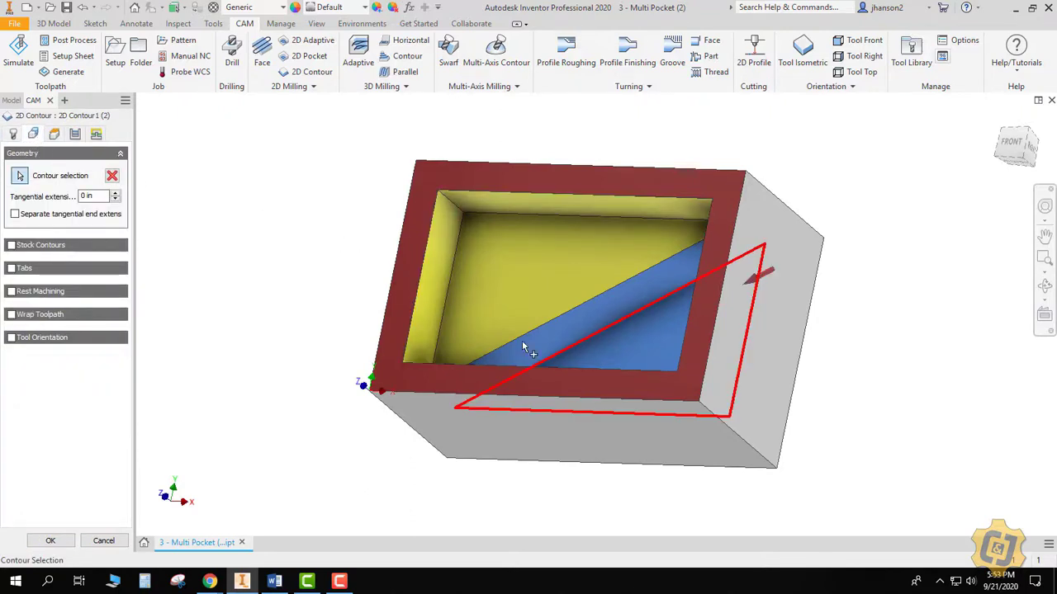
pyautogui.click(54, 134)
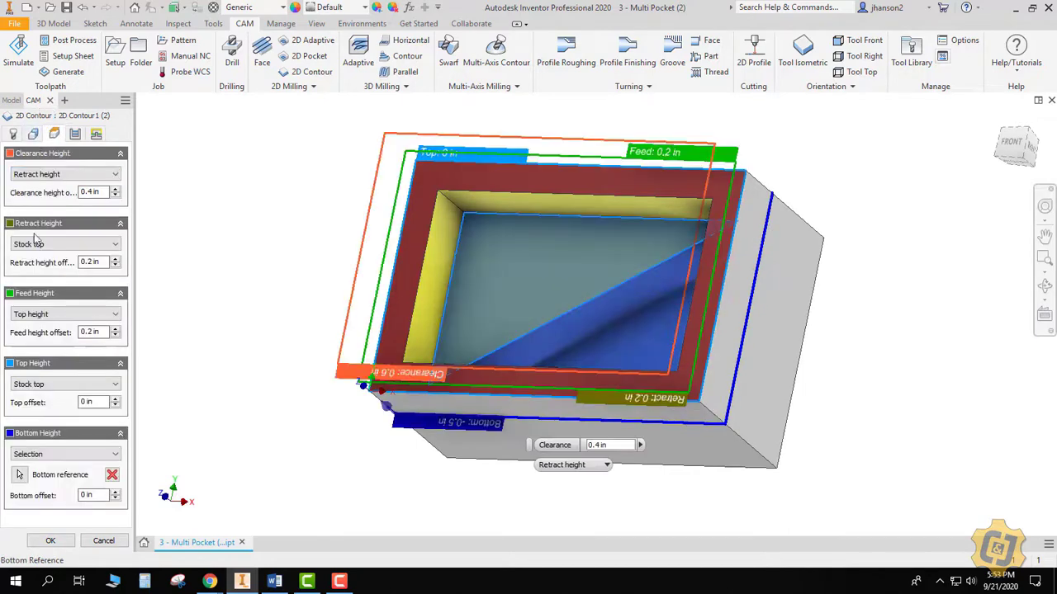
pyautogui.click(101, 455)
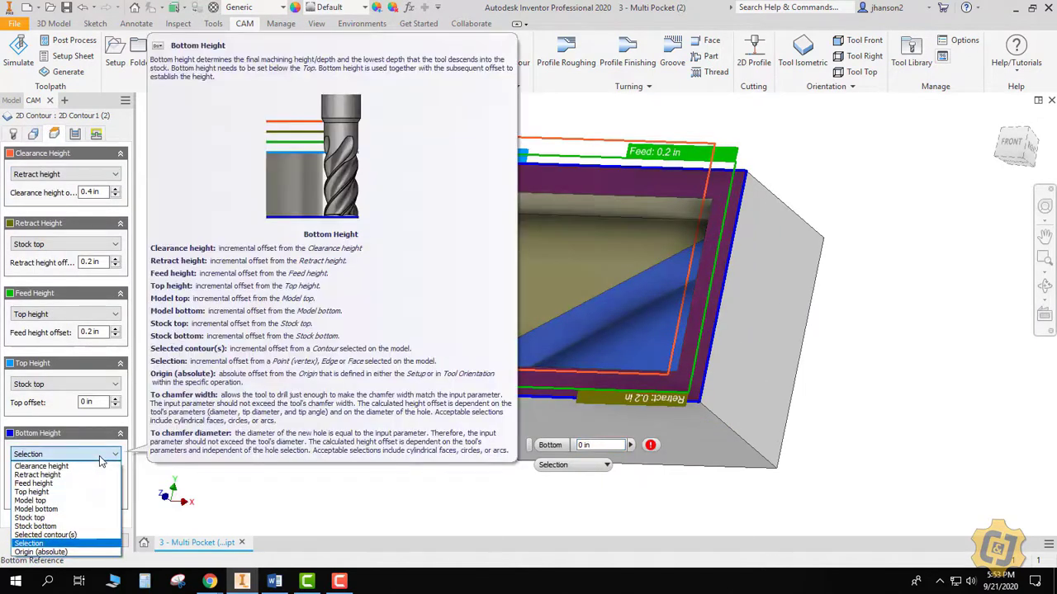
pyautogui.click(77, 535)
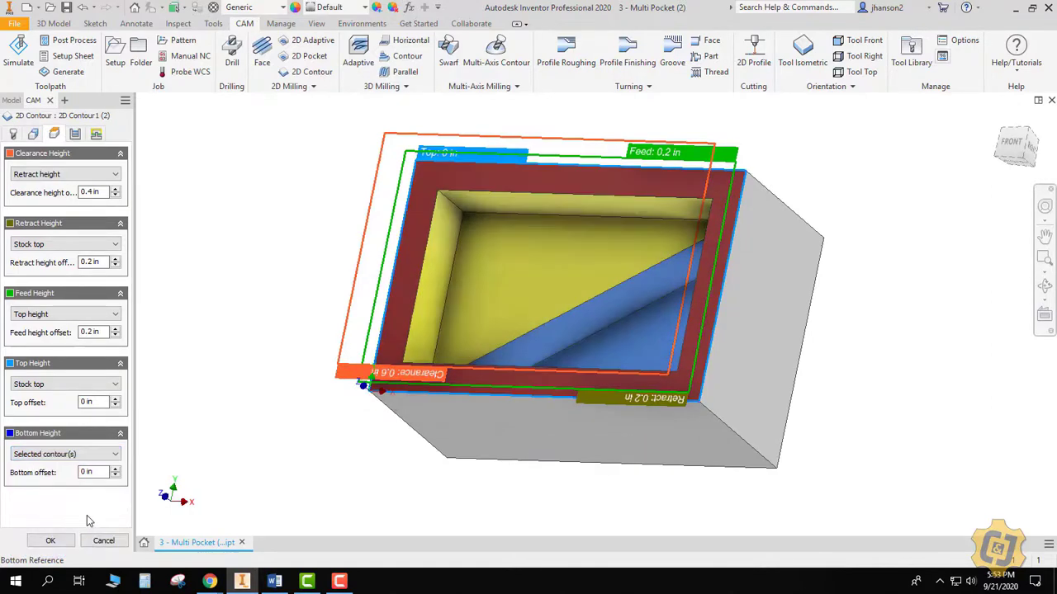
# Confirm the 2D Contour1 (2) operation and rotate the part to face the pocket.
pyautogui.click(51, 541)
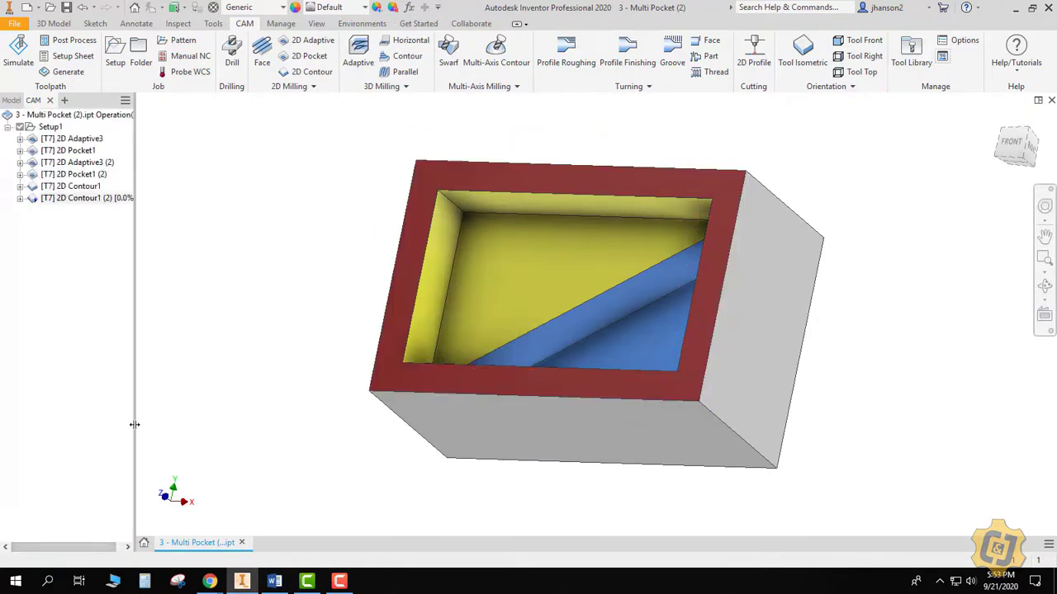
pyautogui.click(1044, 285)
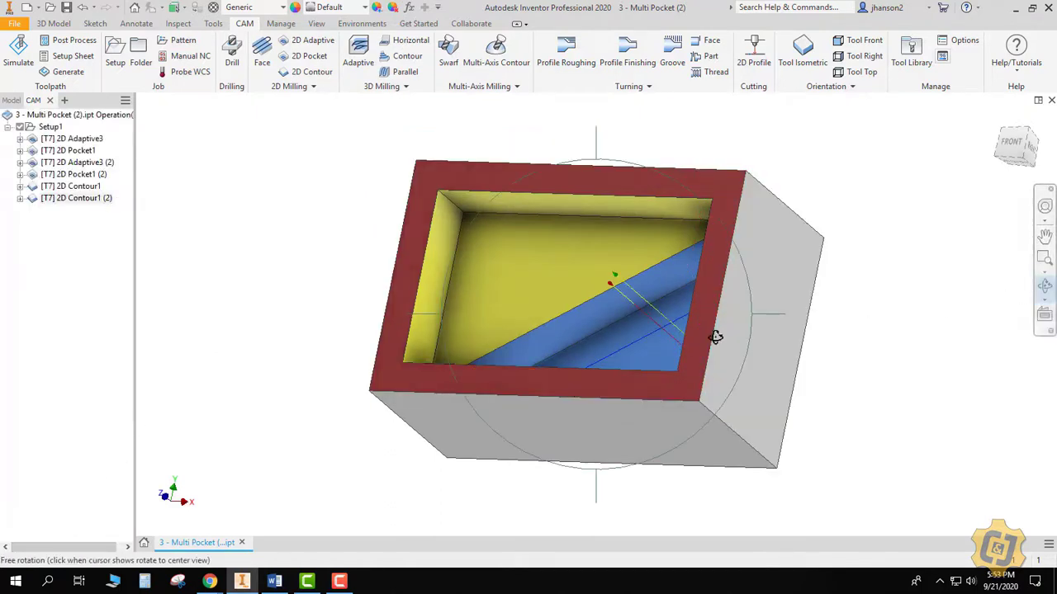
pyautogui.moveTo(715, 337); pyautogui.dragTo(371, 221)
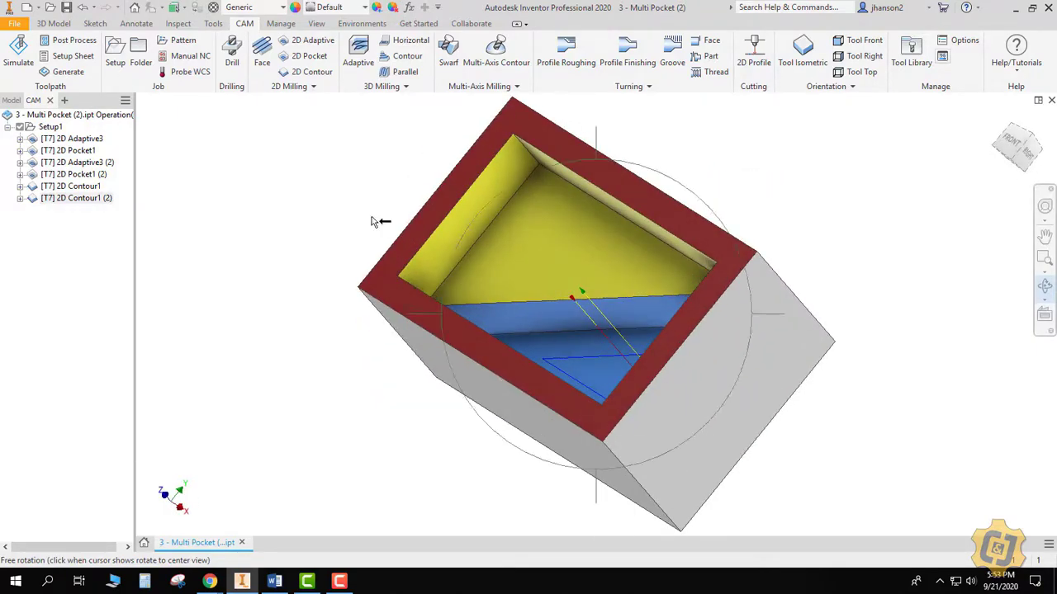
pyautogui.rightClick(372, 221)
pyautogui.click(378, 188)
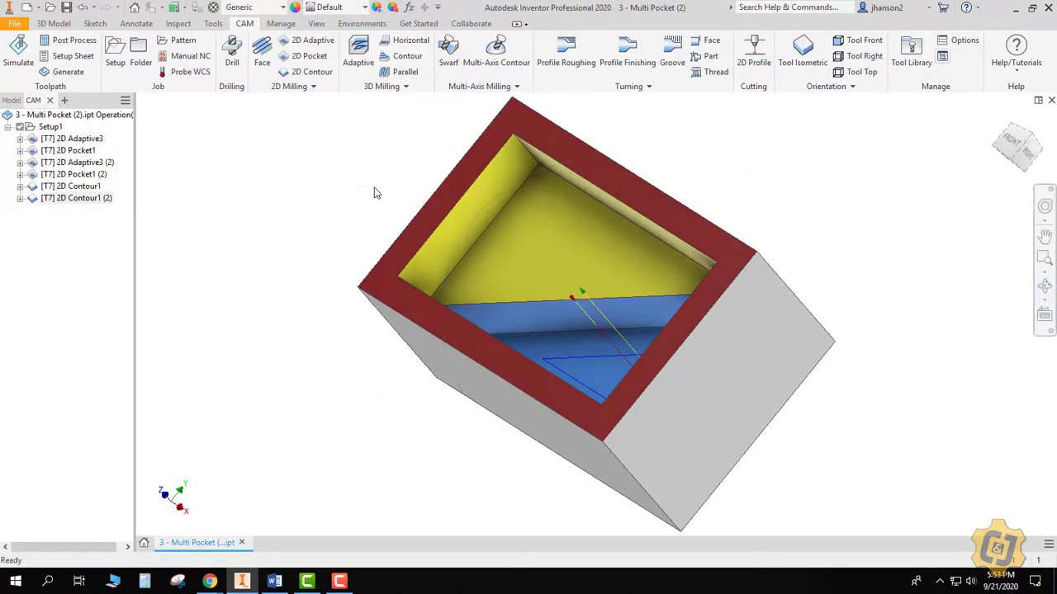
# Review each toolpath: 2D Adaptive3, 2D Pocket1, Adaptive3 (2), Pocket1 (2), Contour1, Contour1 (2).
pyautogui.click(80, 139)
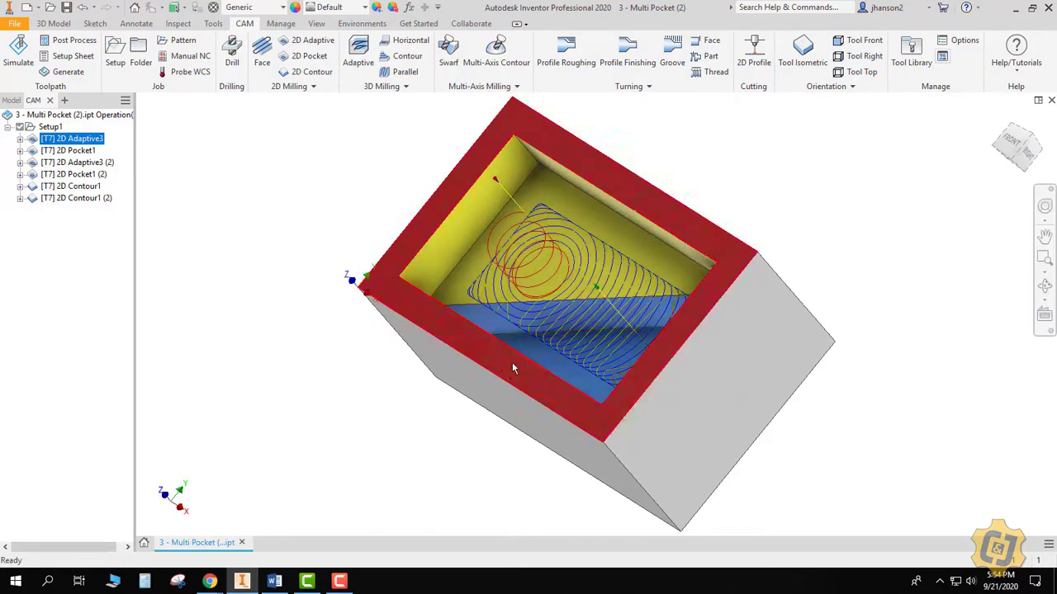
pyautogui.click(75, 152)
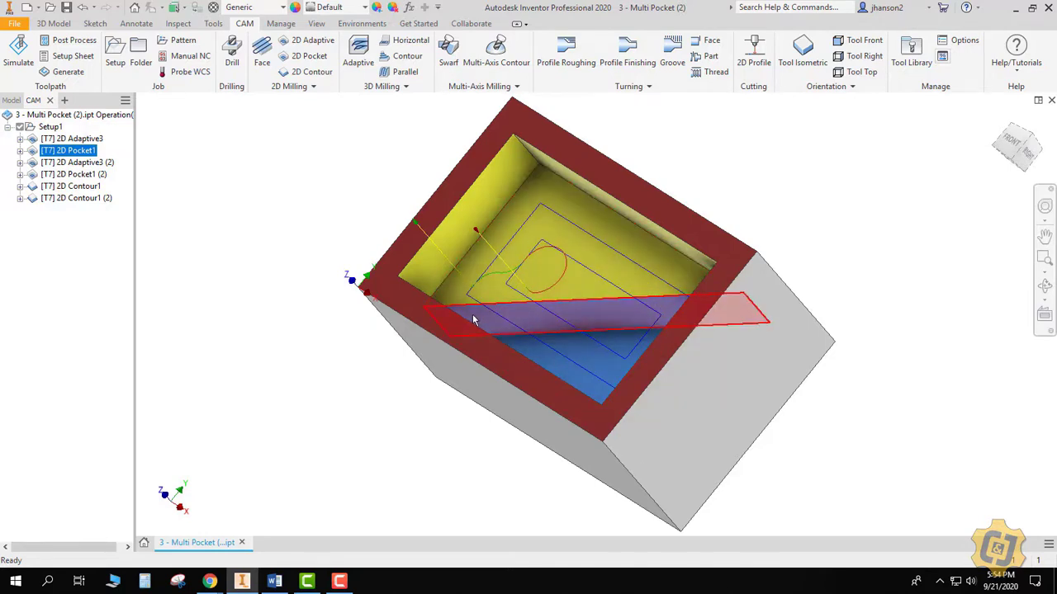
pyautogui.click(79, 162)
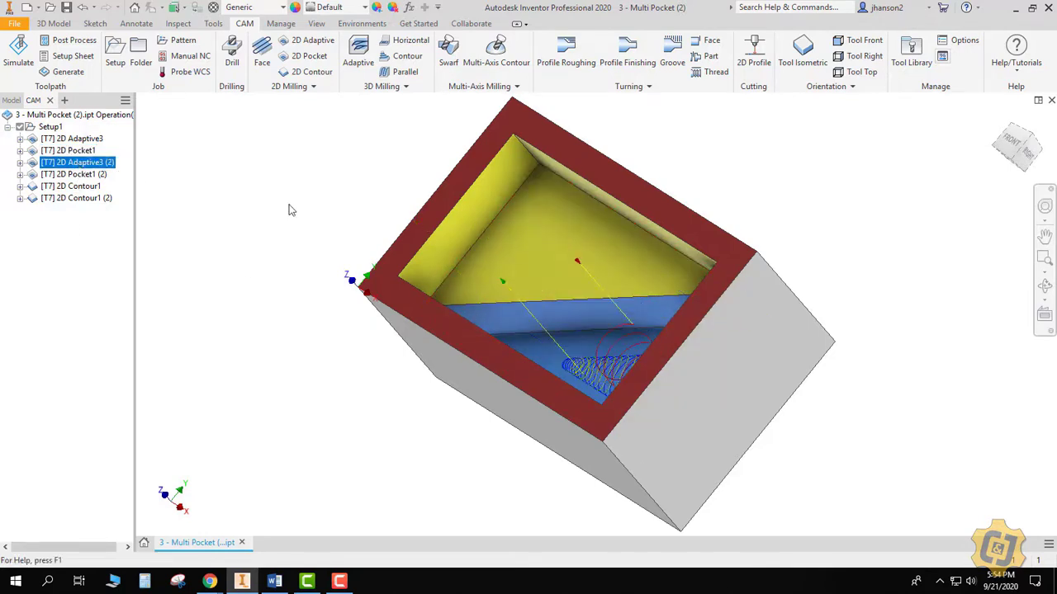
pyautogui.click(1045, 286)
pyautogui.moveTo(611, 359); pyautogui.dragTo(632, 369)
pyautogui.click(1044, 286)
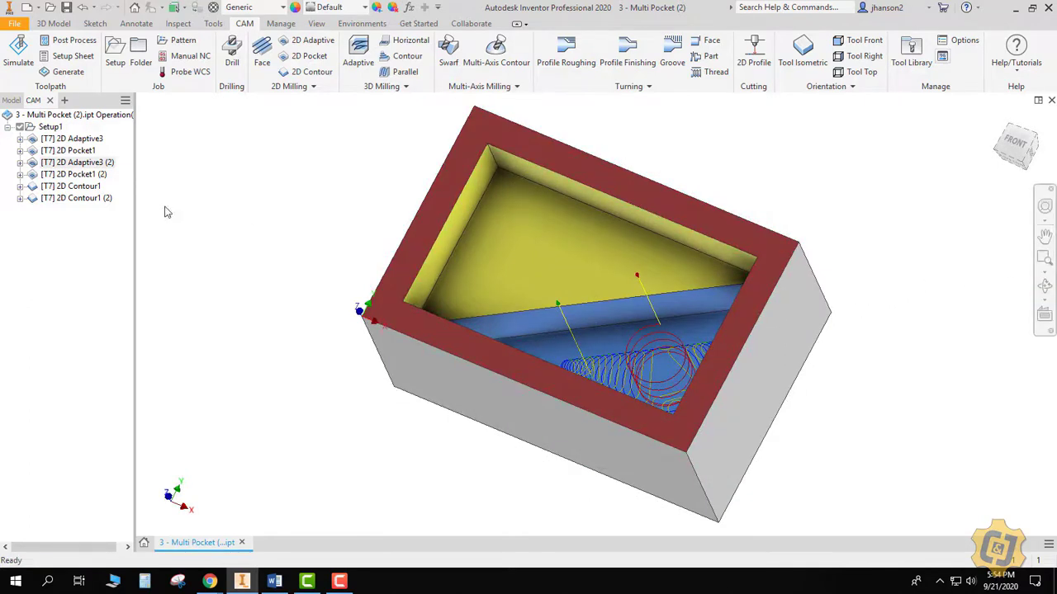
pyautogui.click(86, 175)
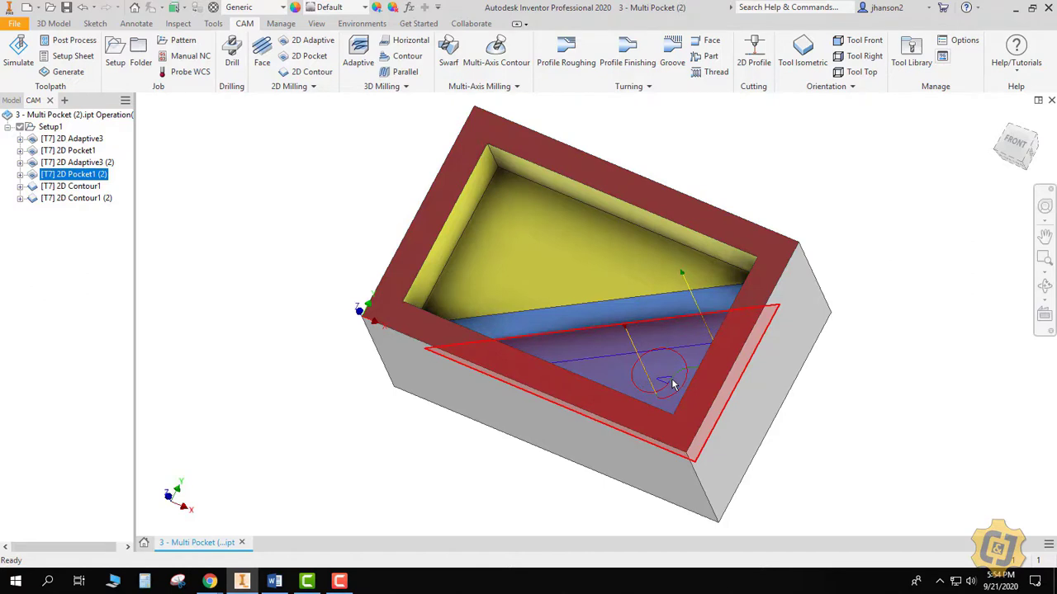
pyautogui.click(82, 186)
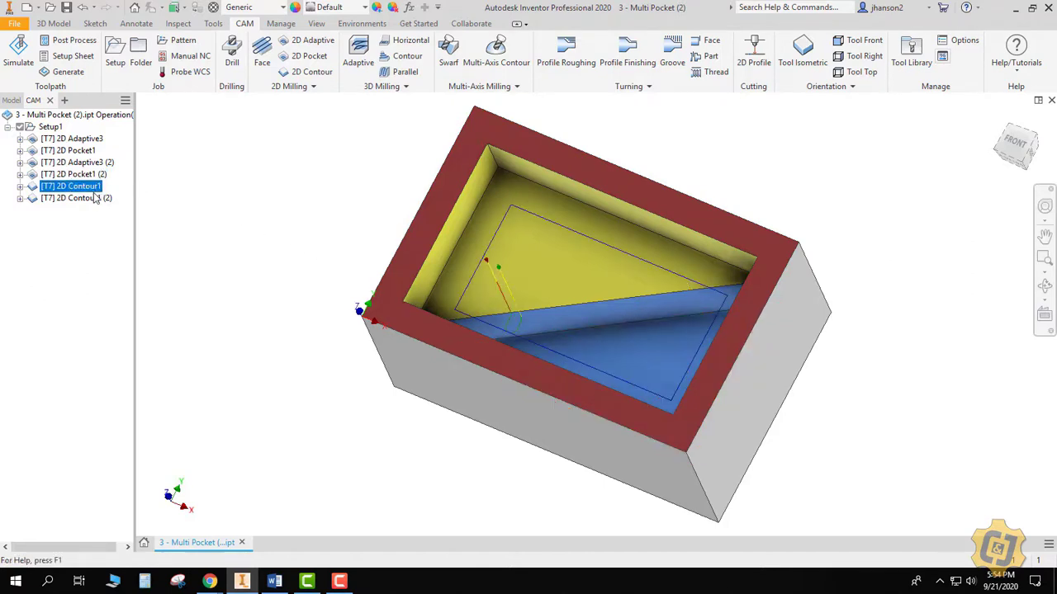
pyautogui.click(94, 199)
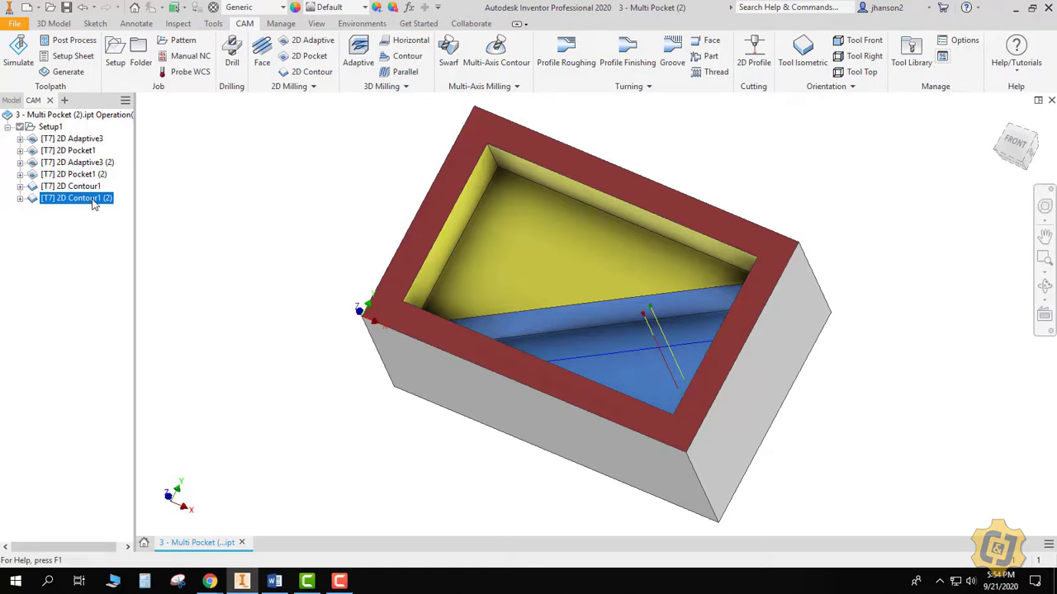
# Select the whole Setup1 in isometric view for machining simulation.
pyautogui.click(50, 128)
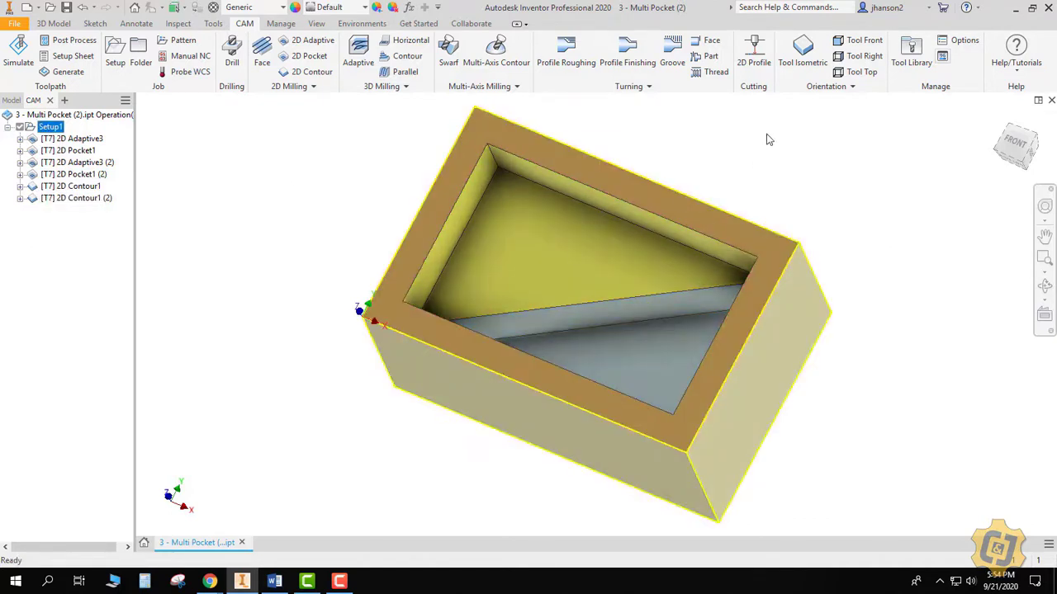
pyautogui.click(802, 52)
pyautogui.click(18, 51)
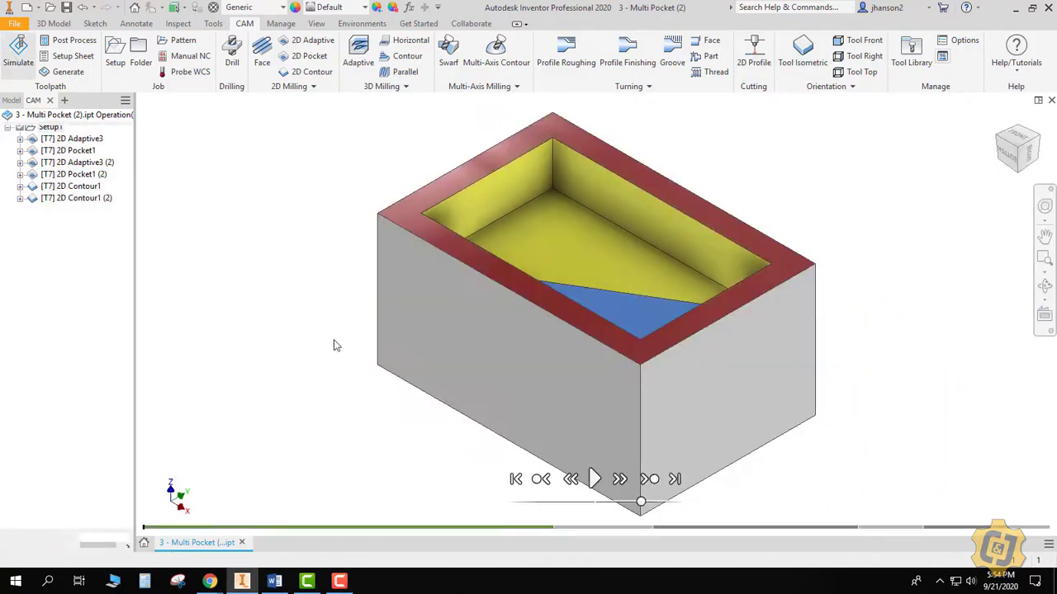
# Play the Setup1 simulation at increased speed while rotating the part.
pyautogui.click(595, 479)
pyautogui.moveTo(642, 501); pyautogui.dragTo(683, 503)
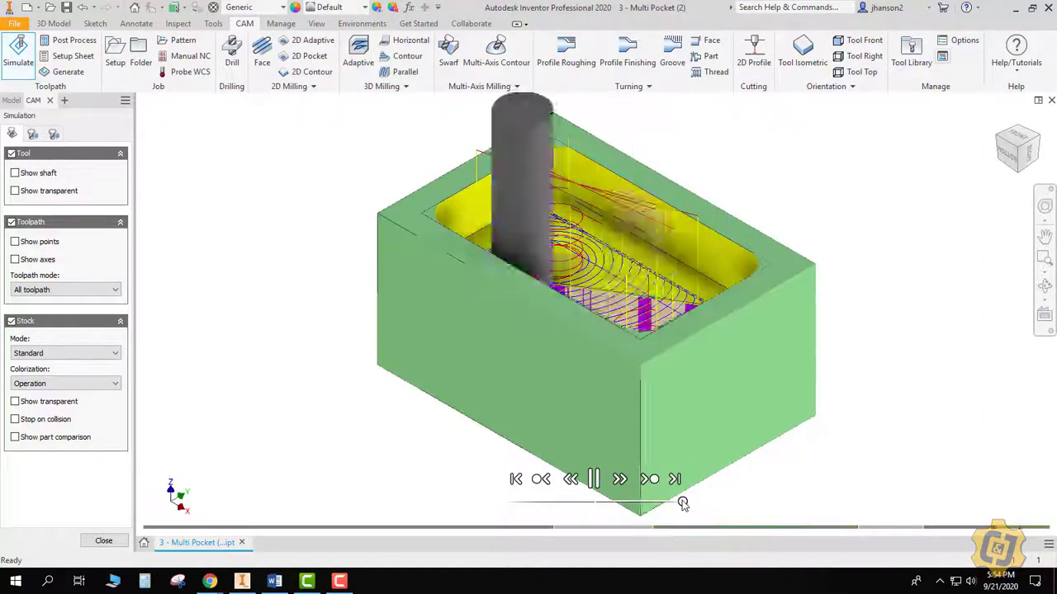
pyautogui.click(1045, 285)
pyautogui.moveTo(738, 323); pyautogui.dragTo(712, 382)
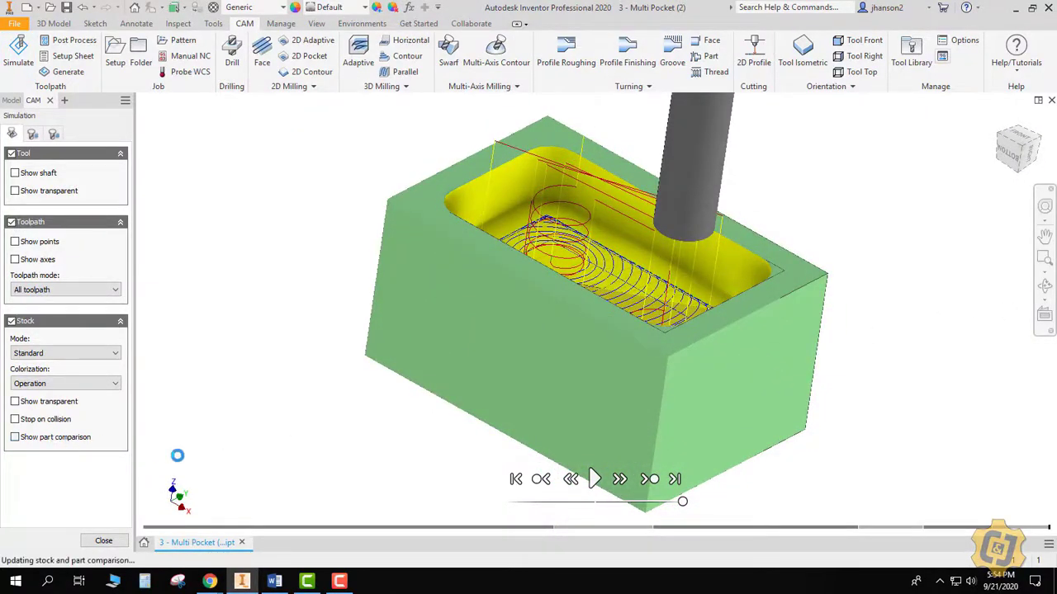
# Orbit the simulated stock to inspect leftover material in the pocket corners and side walls.
pyautogui.click(1044, 285)
pyautogui.moveTo(708, 323); pyautogui.dragTo(734, 422)
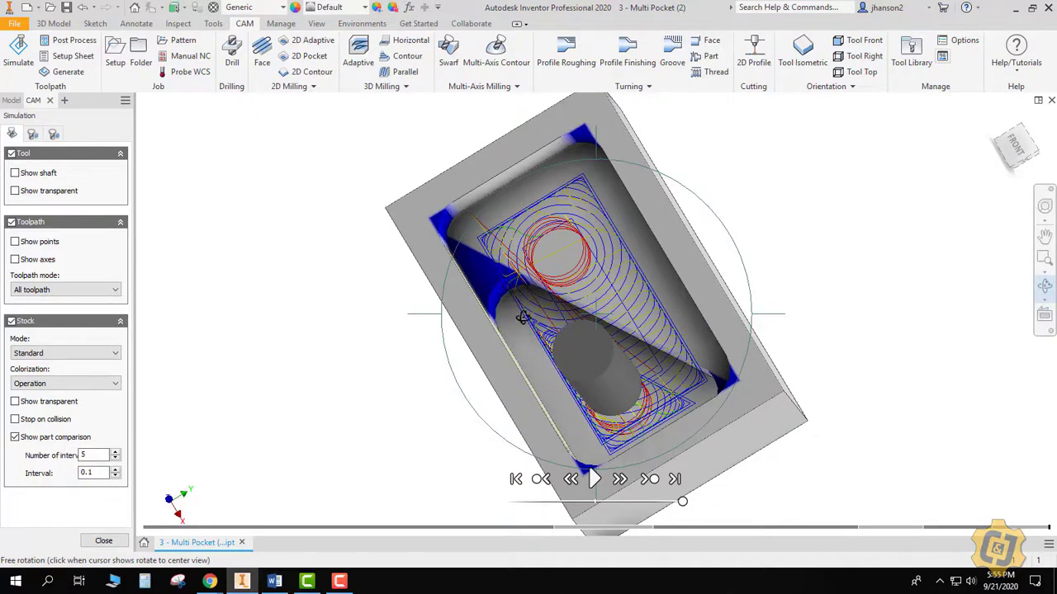
pyautogui.moveTo(522, 318); pyautogui.dragTo(557, 273)
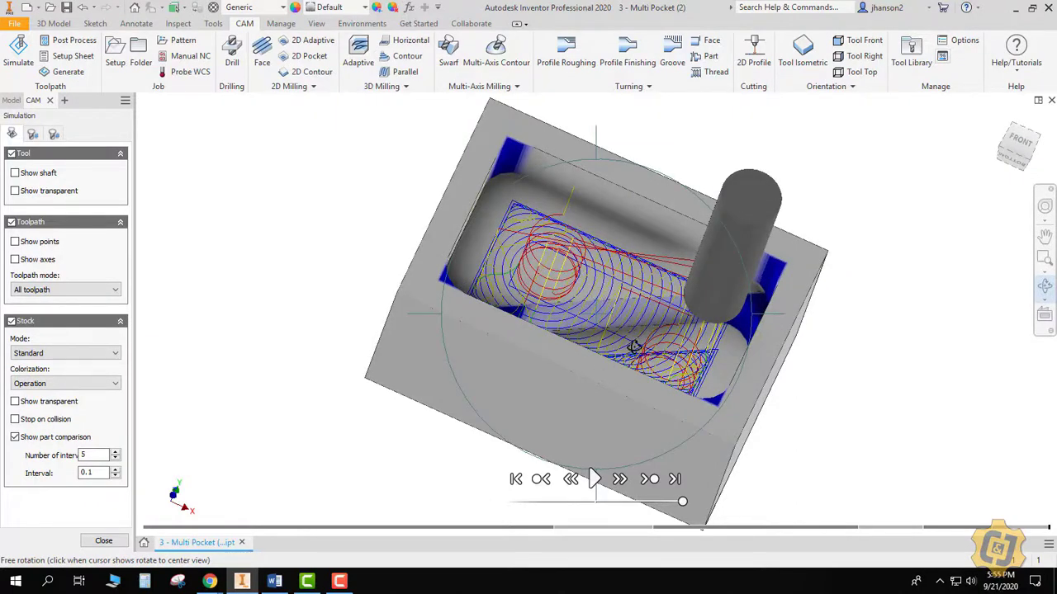
pyautogui.moveTo(602, 305)
pyautogui.mouseDown()
pyautogui.moveTo(613, 258)
pyautogui.moveTo(550, 313)
pyautogui.mouseUp()
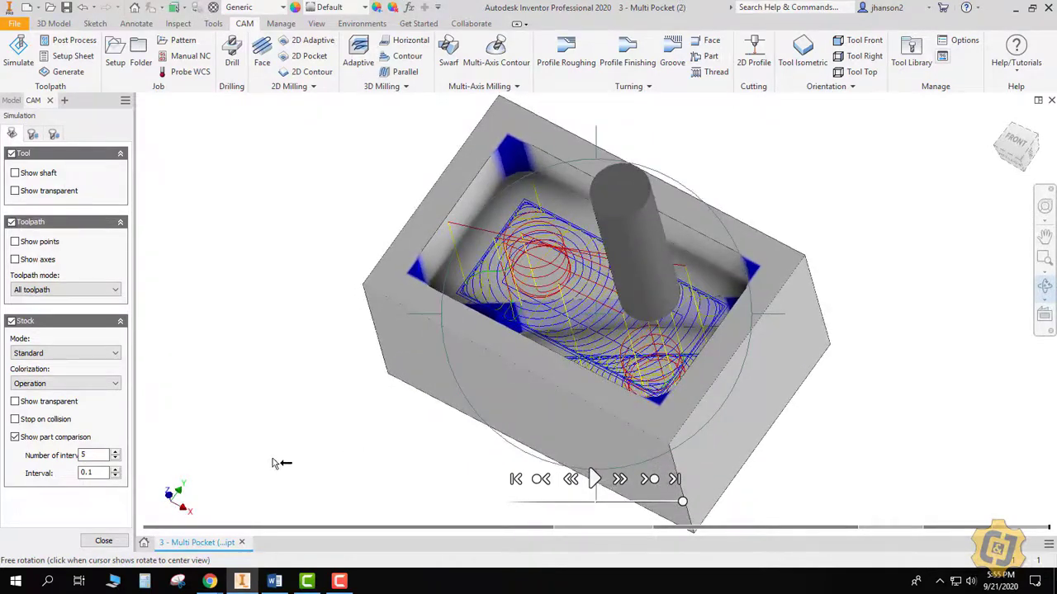